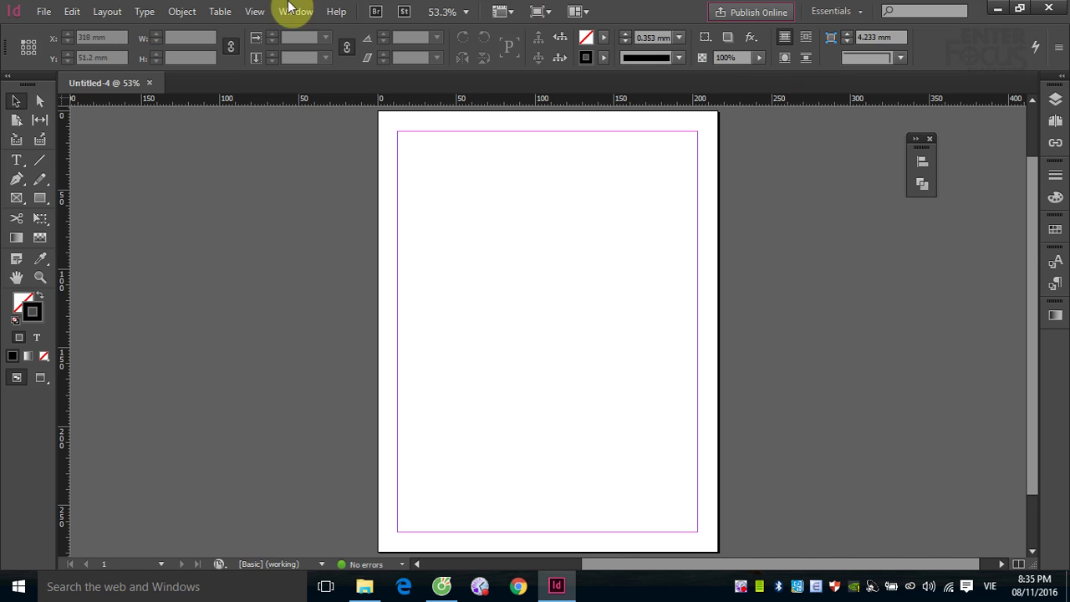
# Look at File > New > Book, then choose File > Open to browse the B4_01_11_16 folder
pyautogui.click(44, 11)
pyautogui.moveTo(69, 30)
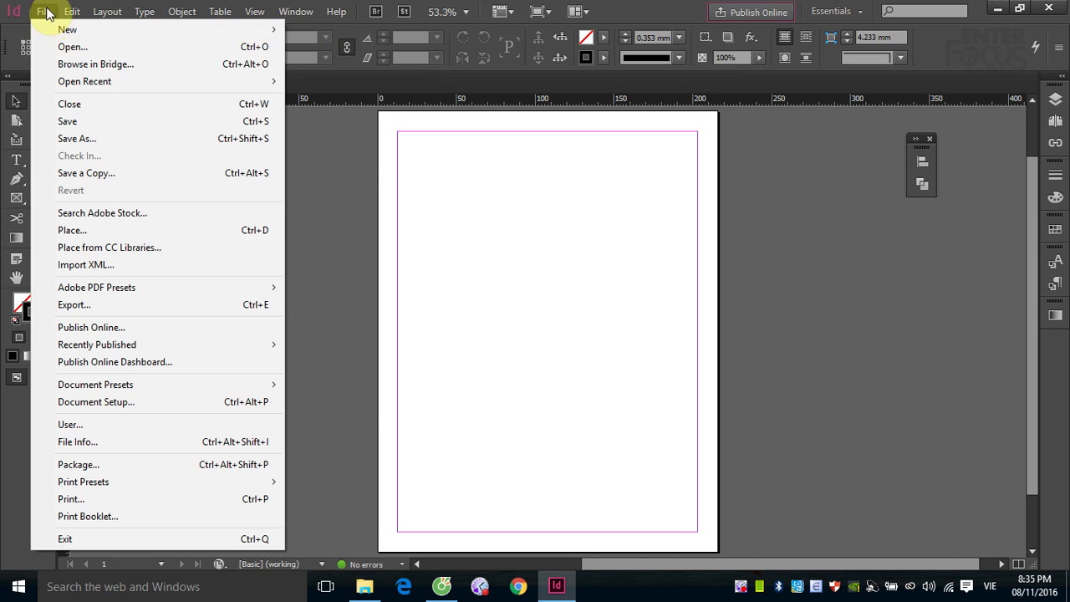
pyautogui.moveTo(126, 29)
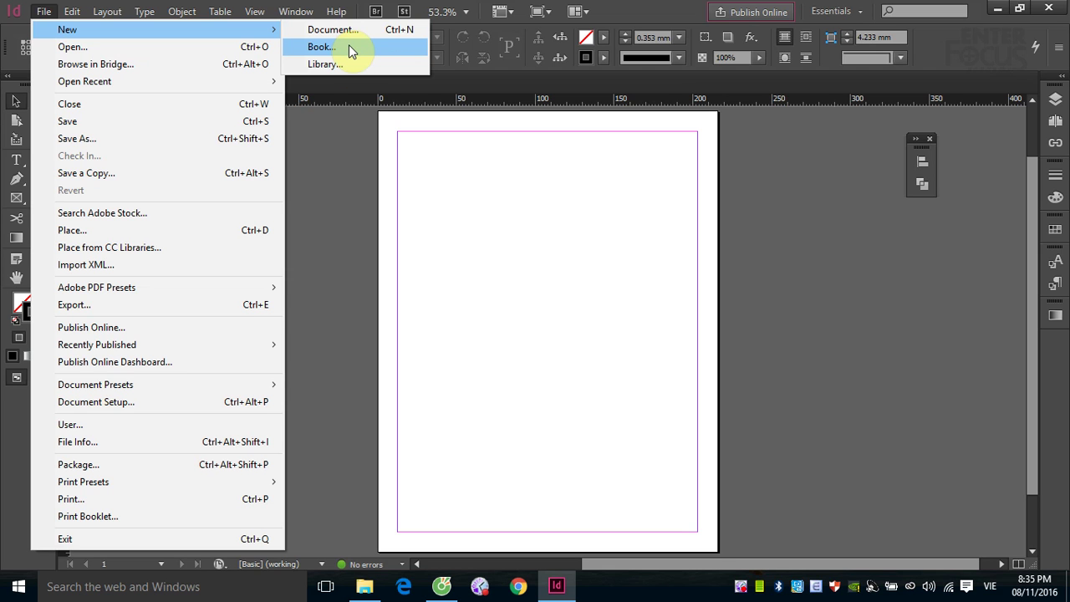
pyautogui.click(339, 249)
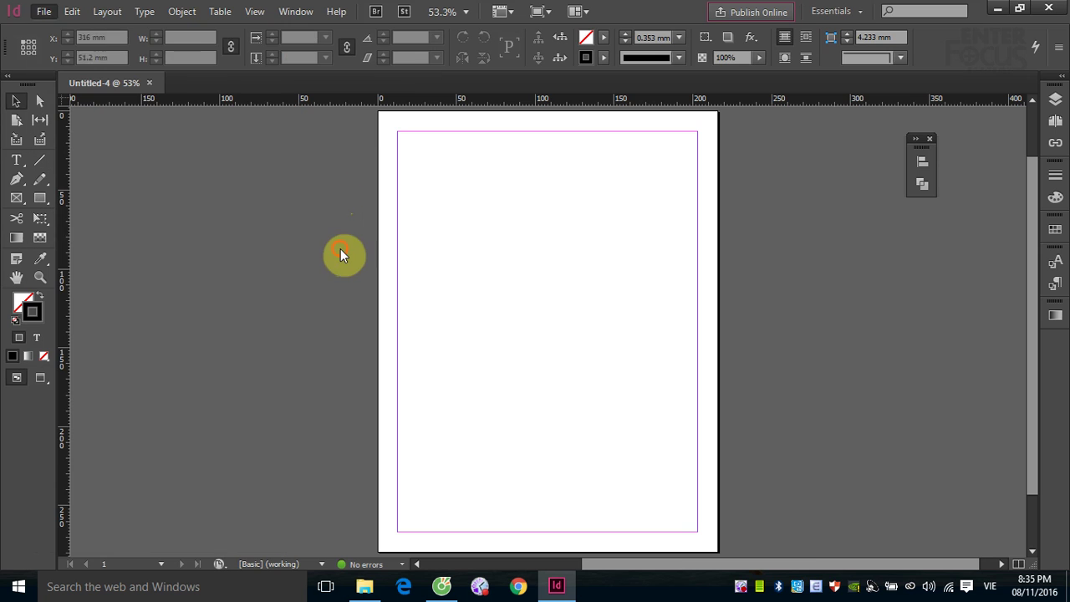
pyautogui.click(41, 14)
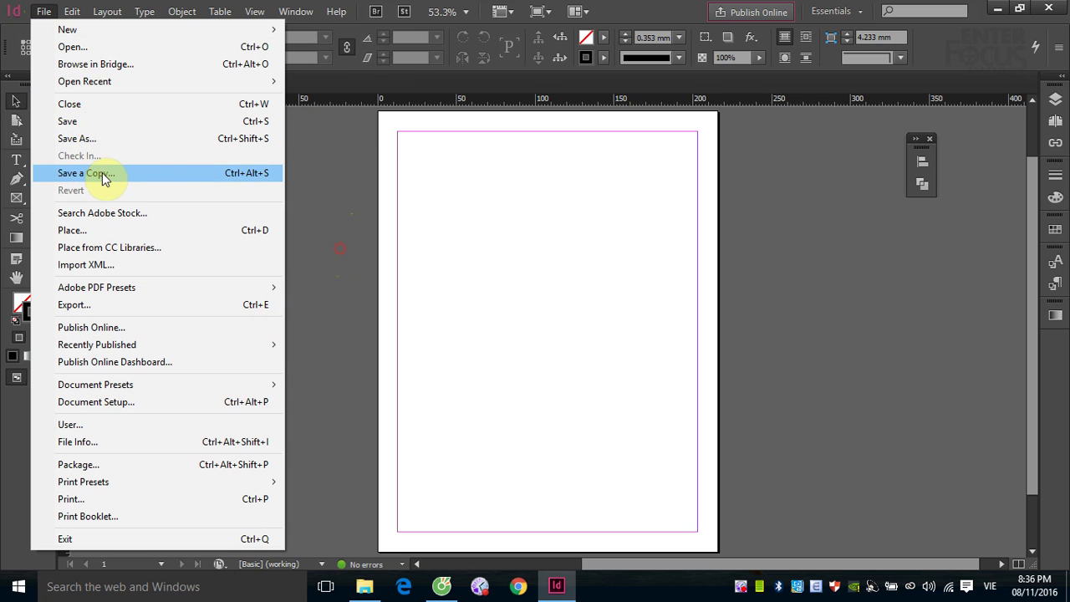
pyautogui.click(75, 47)
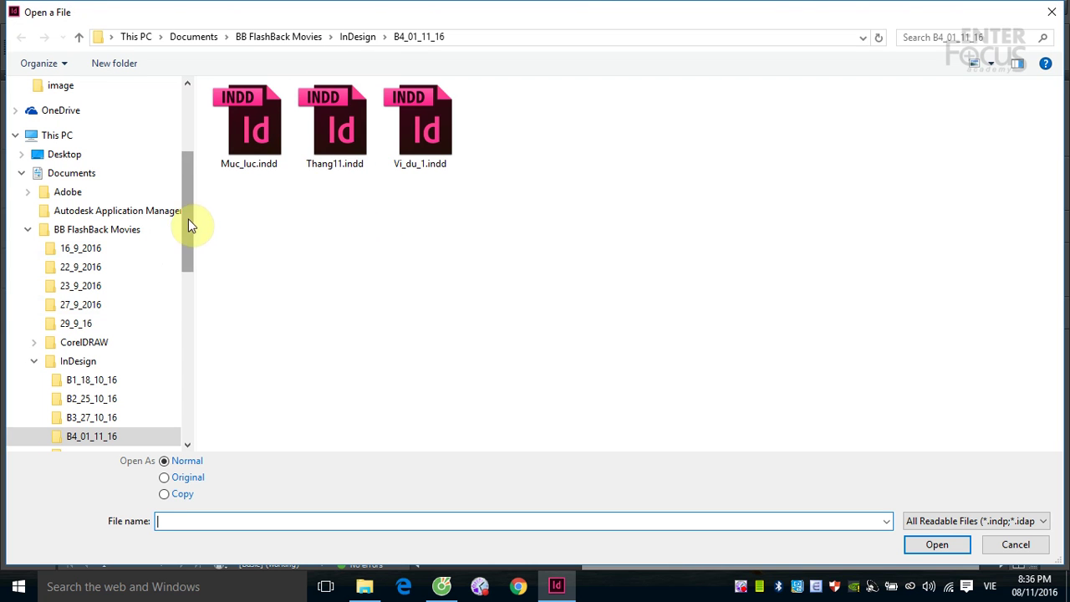
# Browse Data (E:) > _Hoc_lieu > 02_Bai_tap > 2D > BT_for_InDesign > All Files, then back up to 02_Bai_tap
pyautogui.moveTo(189, 221); pyautogui.dragTo(172, 399)
pyautogui.click(75, 404)
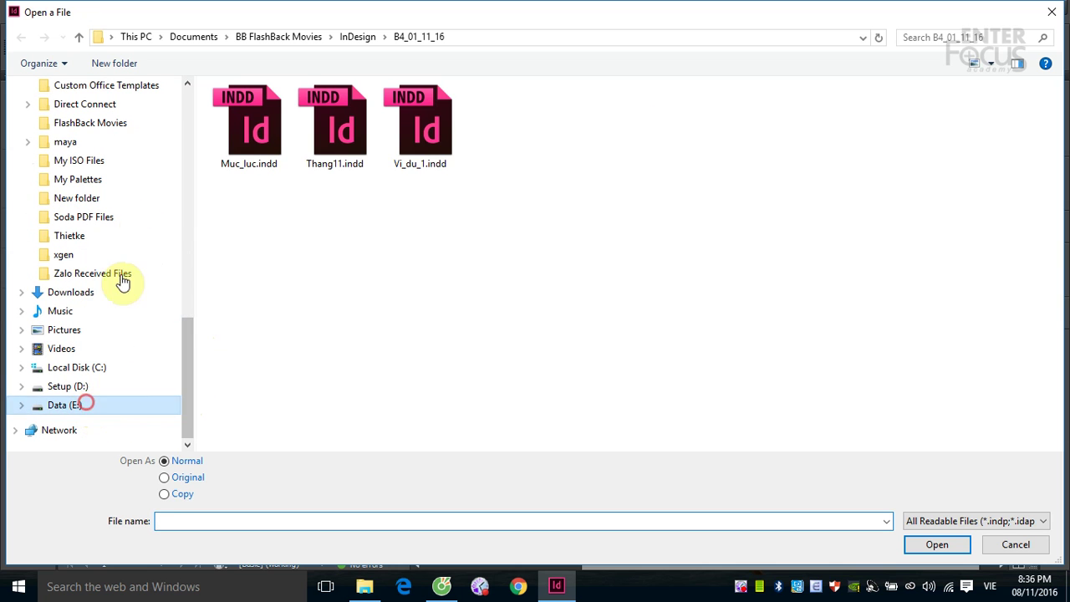
pyautogui.doubleClick(248, 110)
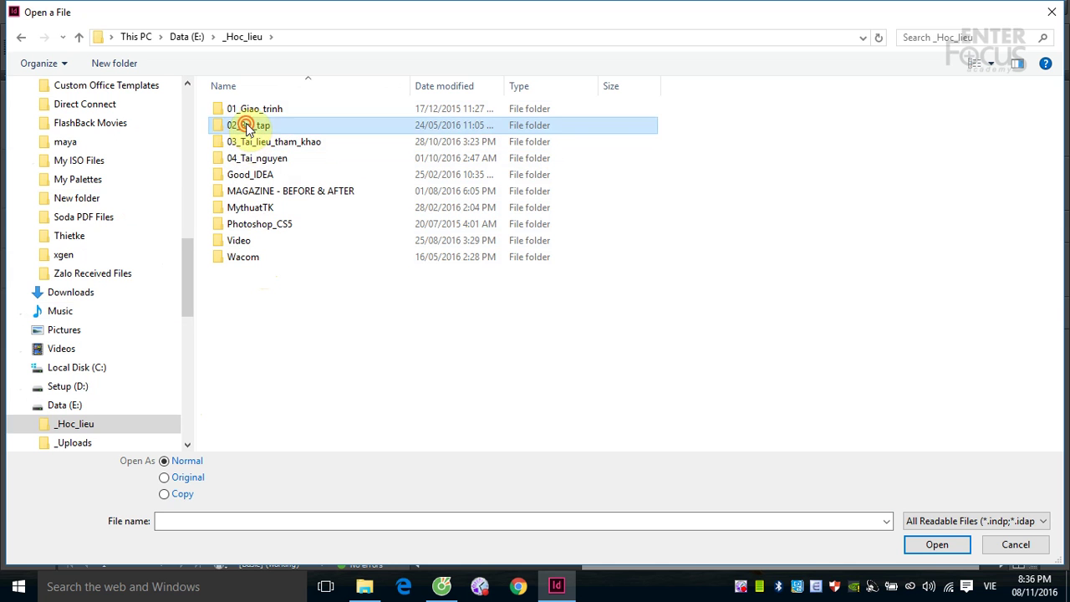
pyautogui.doubleClick(247, 126)
pyautogui.doubleClick(236, 112)
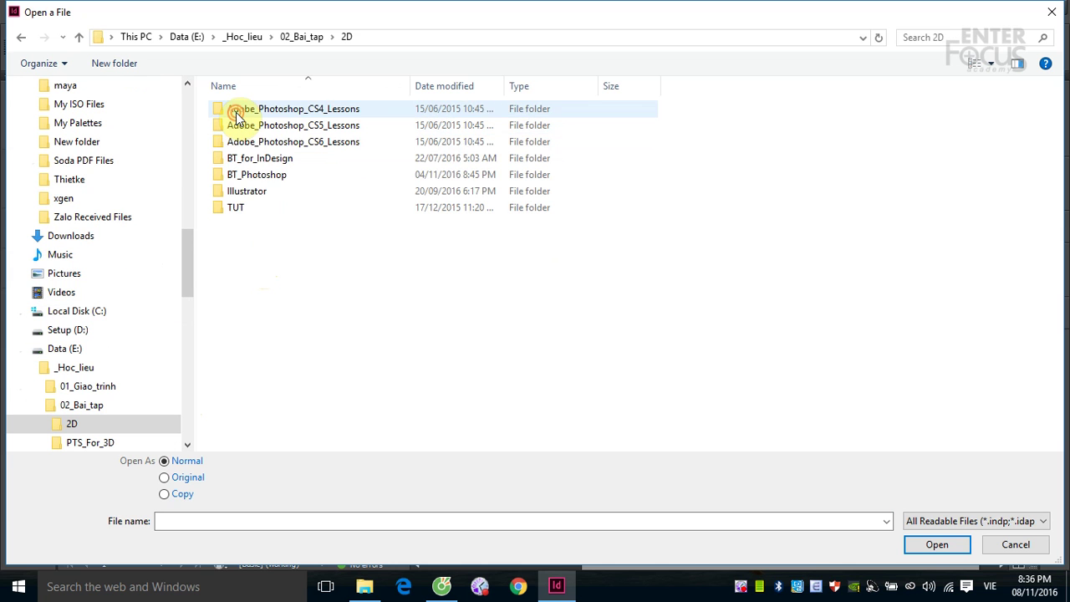
pyautogui.click(257, 160)
pyautogui.doubleClick(257, 160)
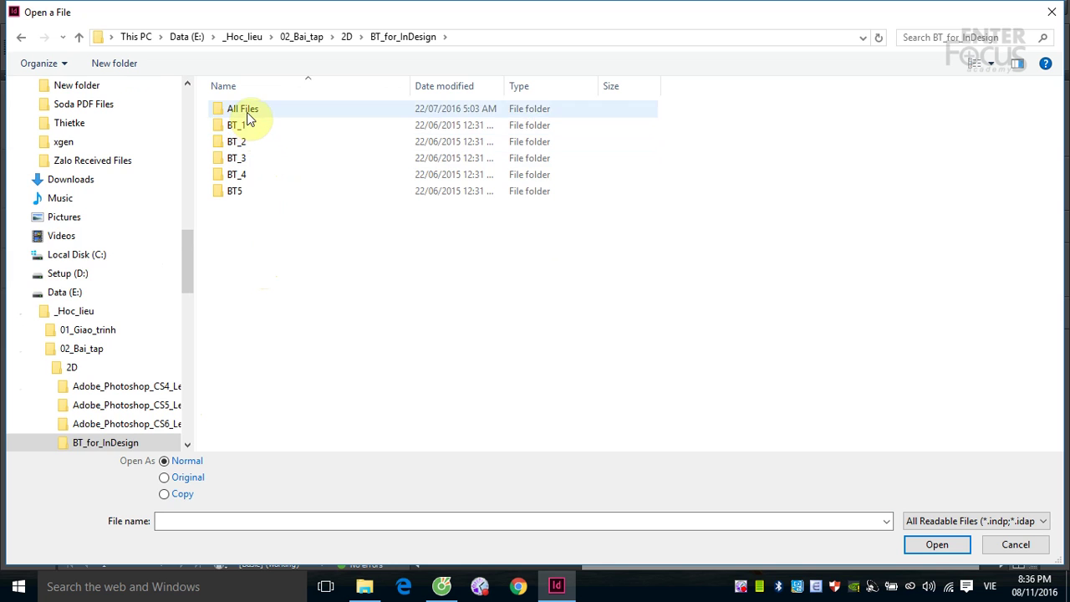
pyautogui.doubleClick(249, 111)
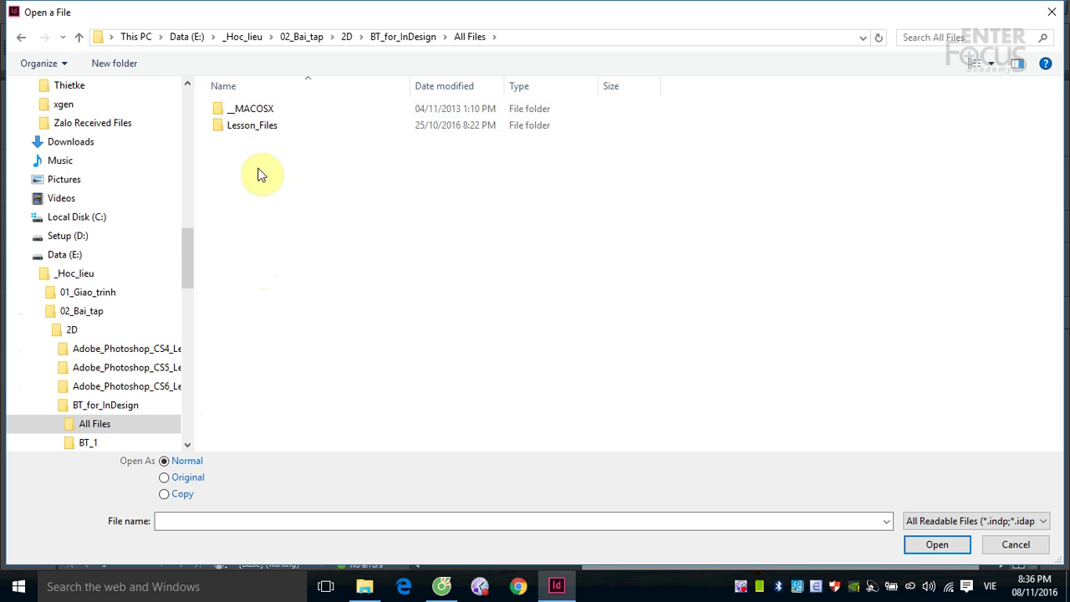
pyautogui.press('BackSpace')
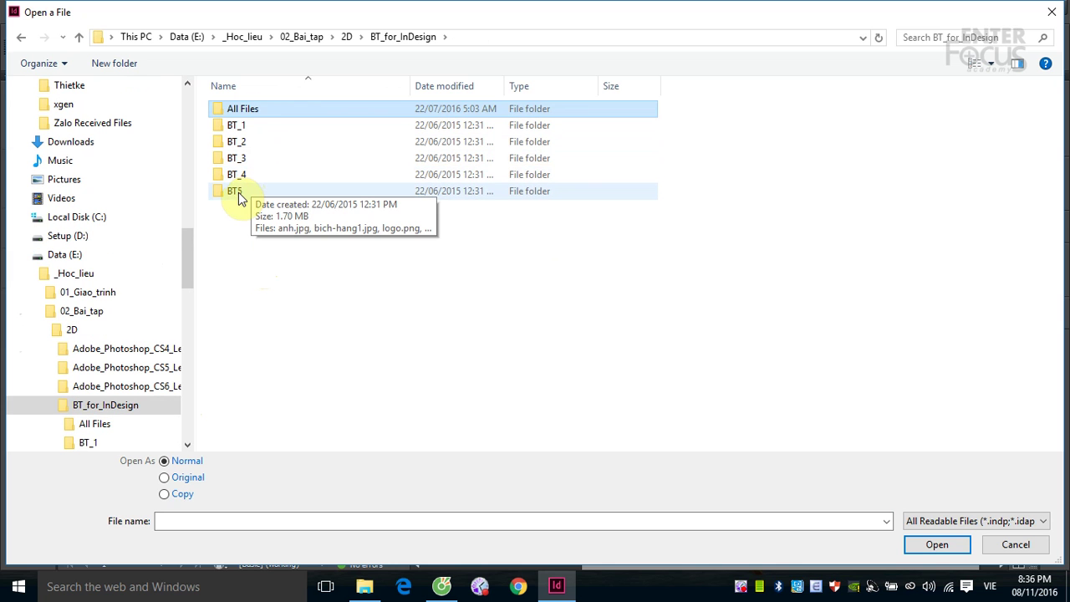
pyautogui.press('BackSpace')
pyautogui.press('BackSpace')
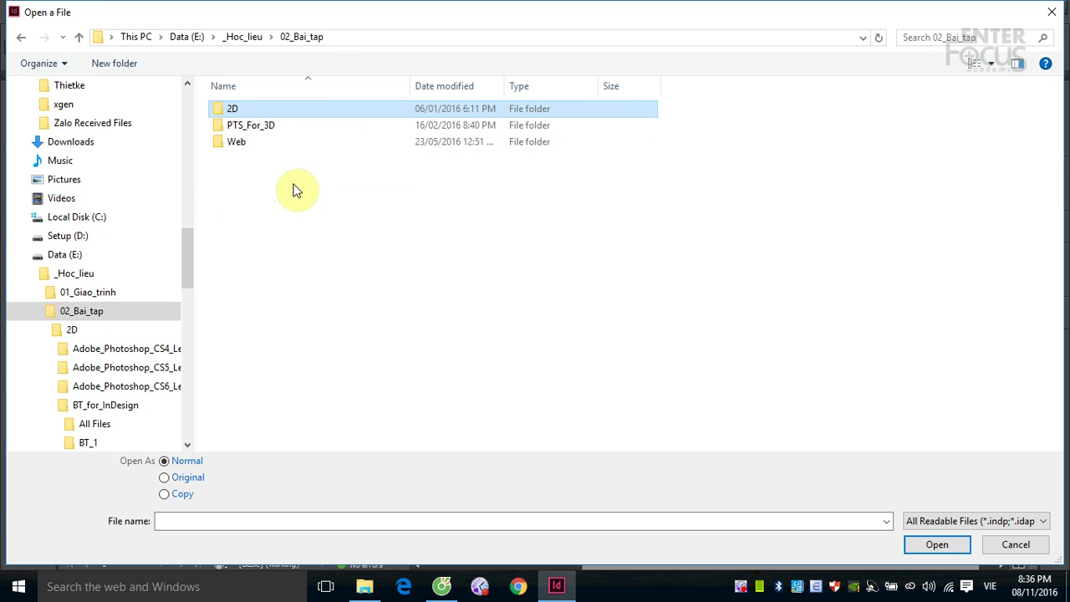
pyautogui.press('BackSpace')
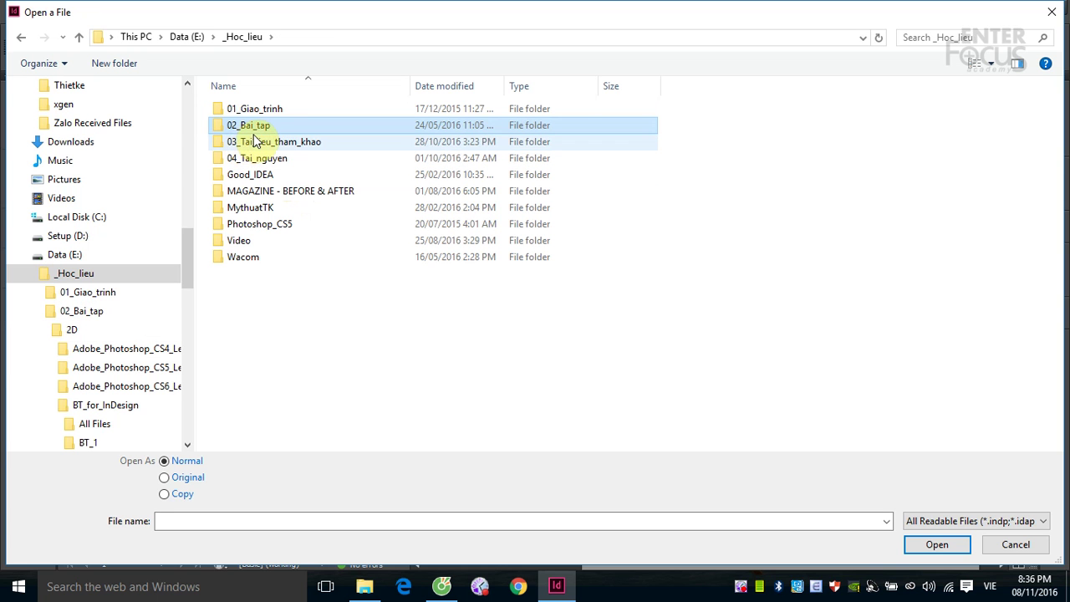
# Look through 03_Tai_lieu_tham_khao and its Vi_du_tham_khao folder, then return to _Hoc_lieu
pyautogui.click(256, 142)
pyautogui.doubleClick(257, 142)
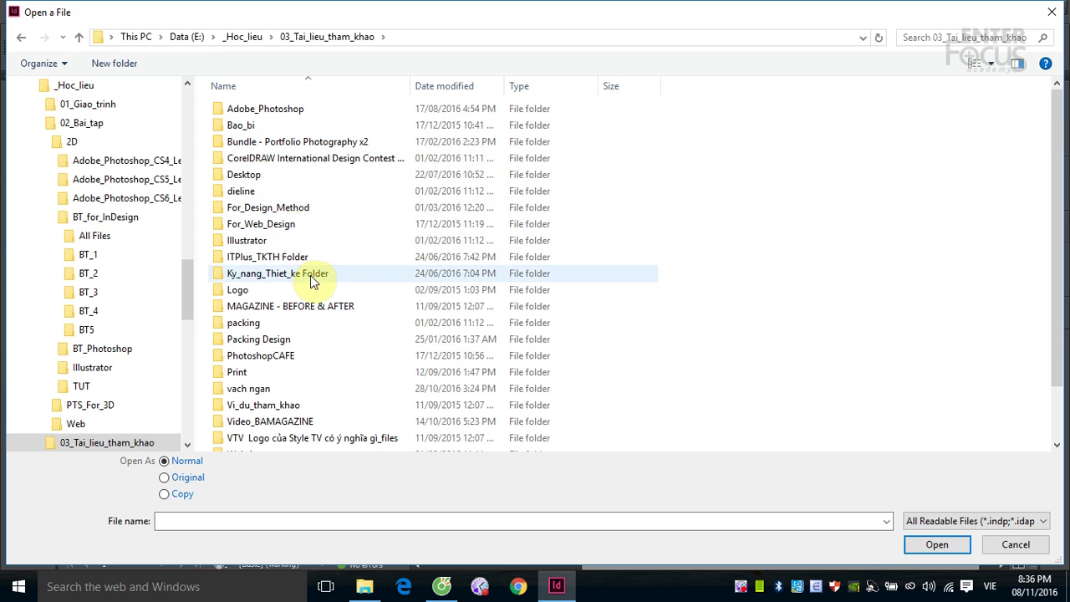
pyautogui.scroll(-2, 309, 286)
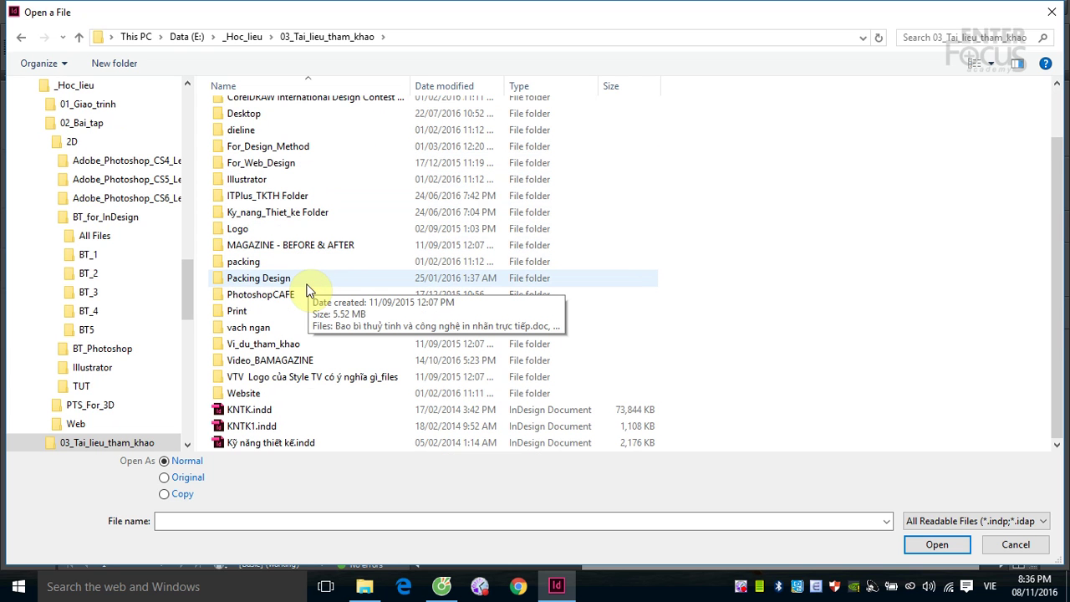
pyautogui.scroll(2, 309, 288)
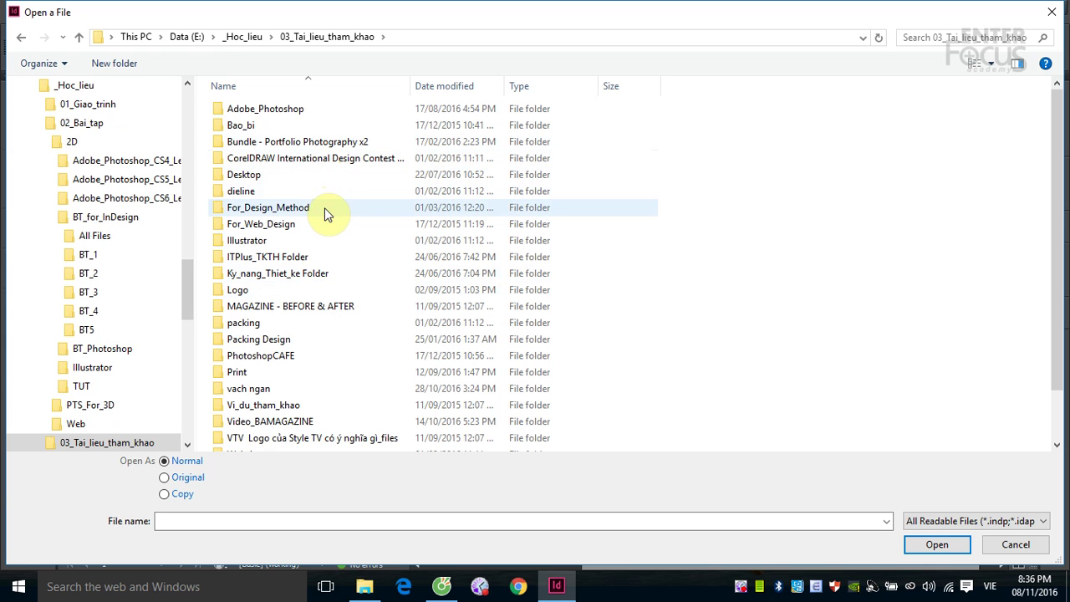
pyautogui.click(317, 274)
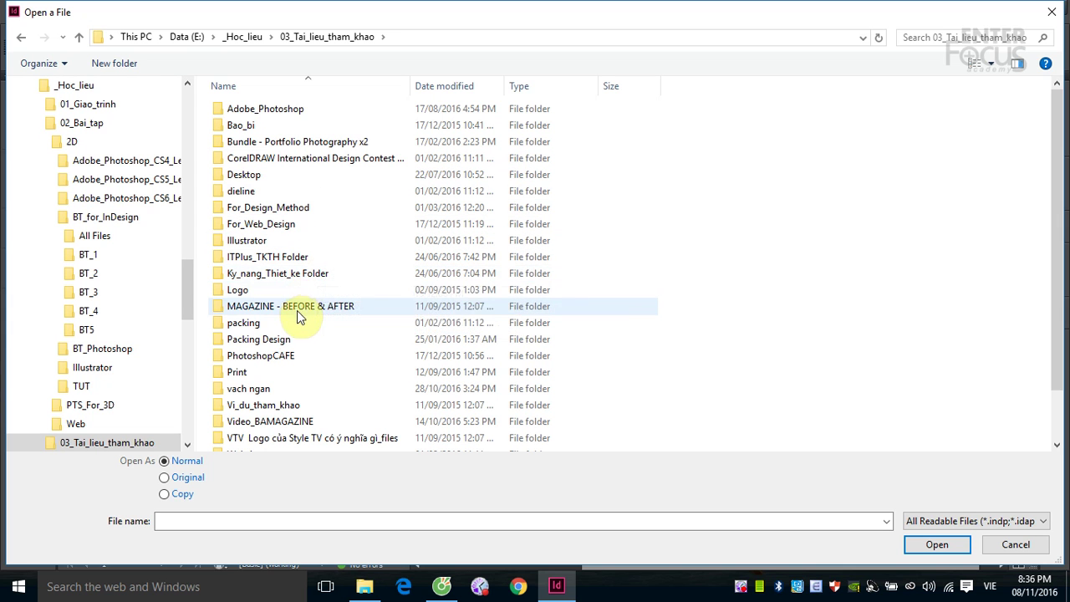
pyautogui.click(287, 347)
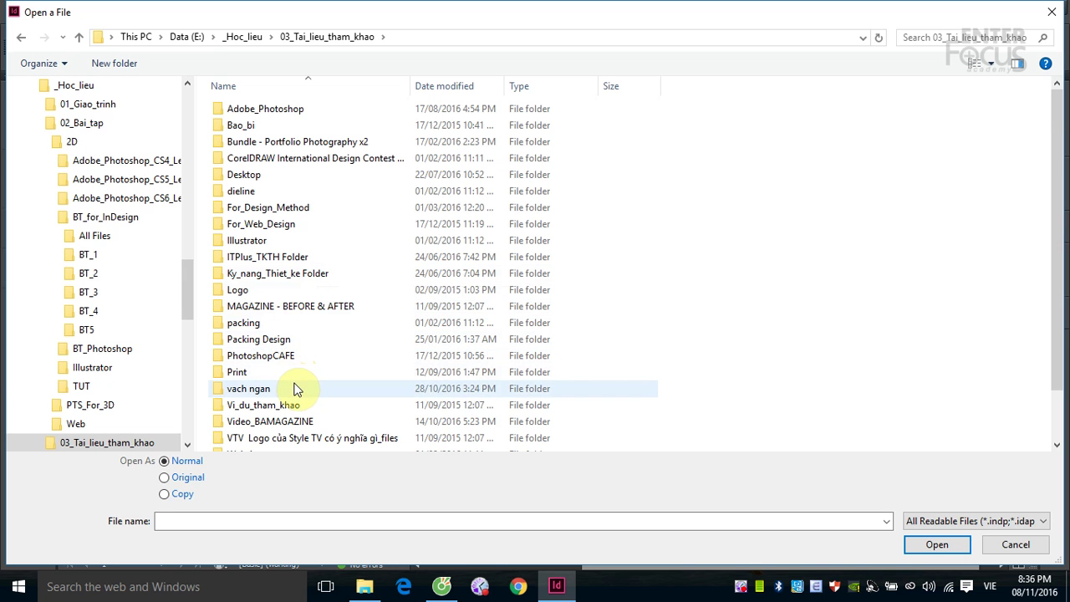
pyautogui.scroll(-1, 298, 383)
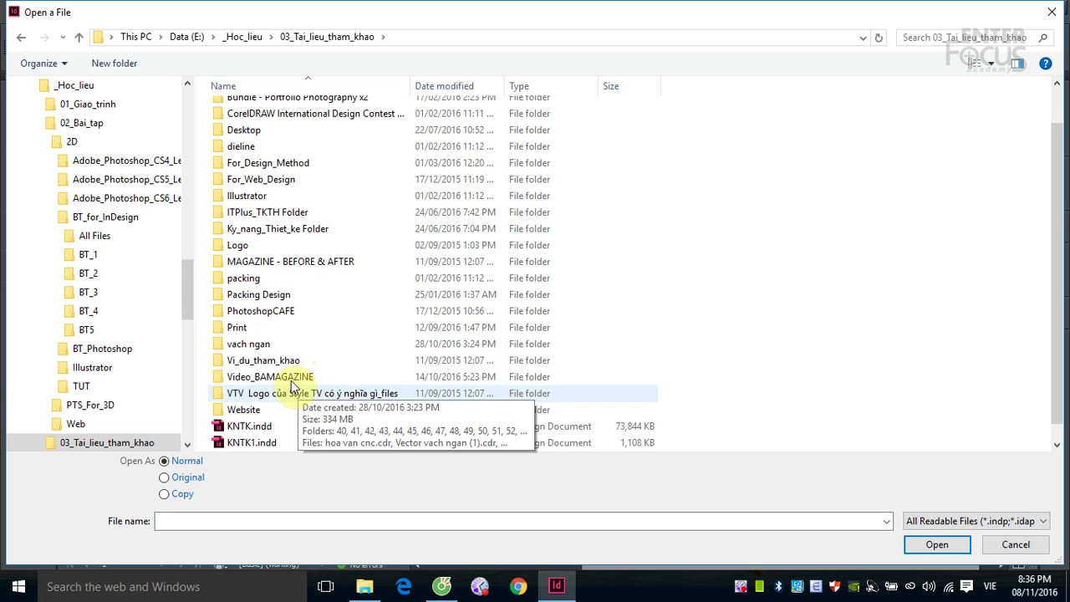
pyautogui.doubleClick(284, 360)
pyautogui.press('BackSpace')
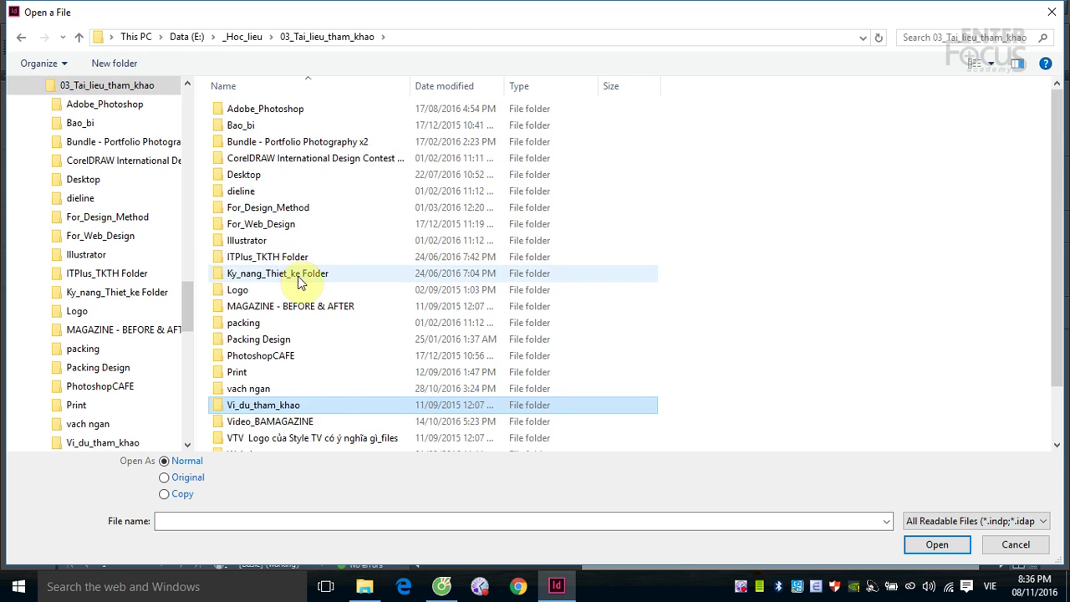
pyautogui.press('BackSpace')
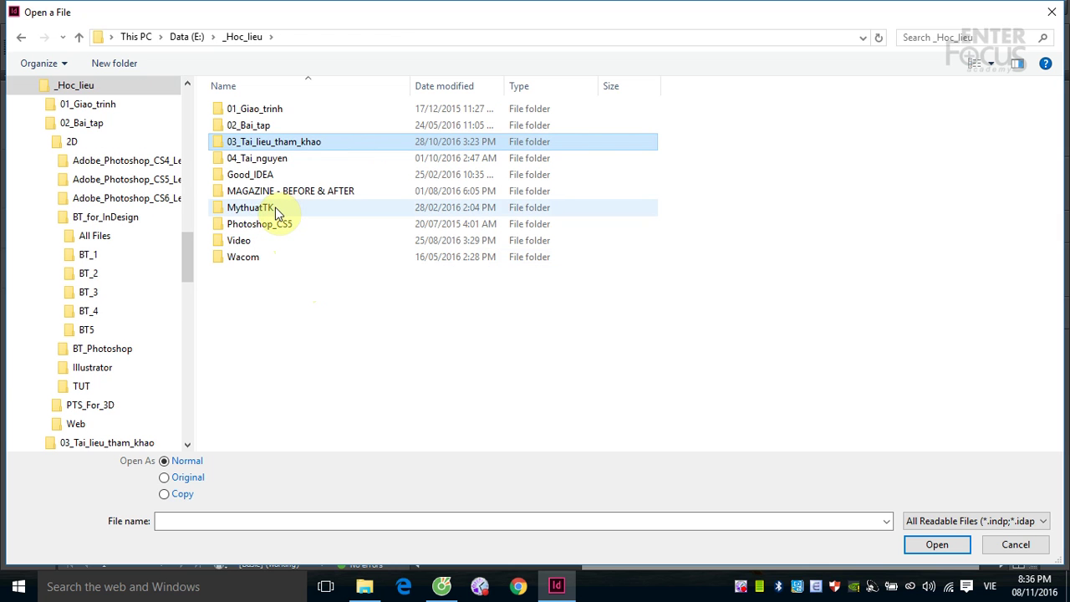
# Check the 04_Tai_nguyen folder and the _Hoc_lieu listing, then cancel the Open dialog
pyautogui.doubleClick(265, 158)
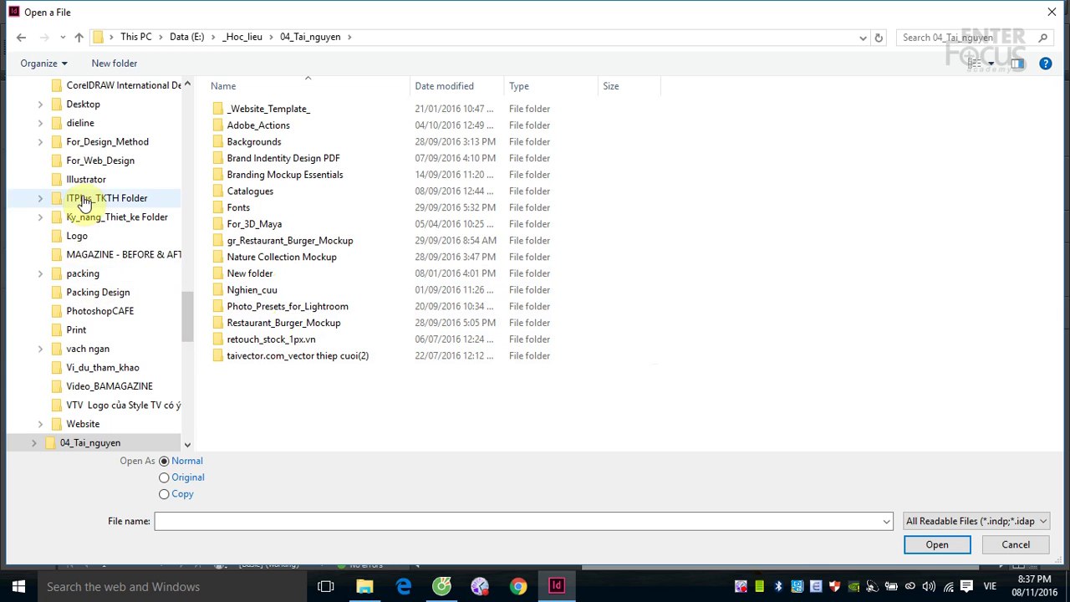
pyautogui.scroll(8, 71, 178)
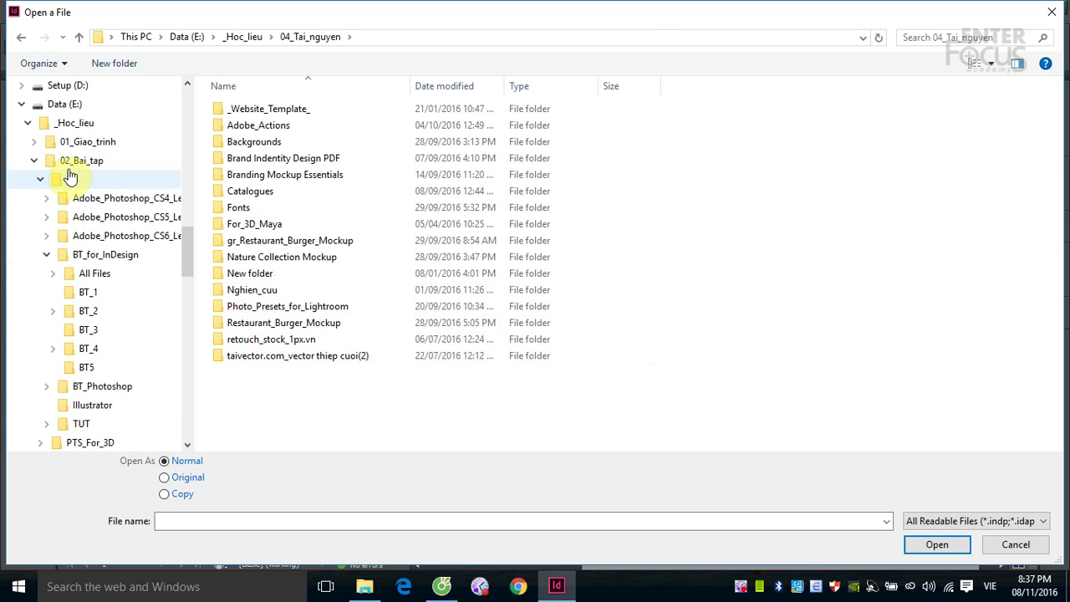
pyautogui.click(77, 123)
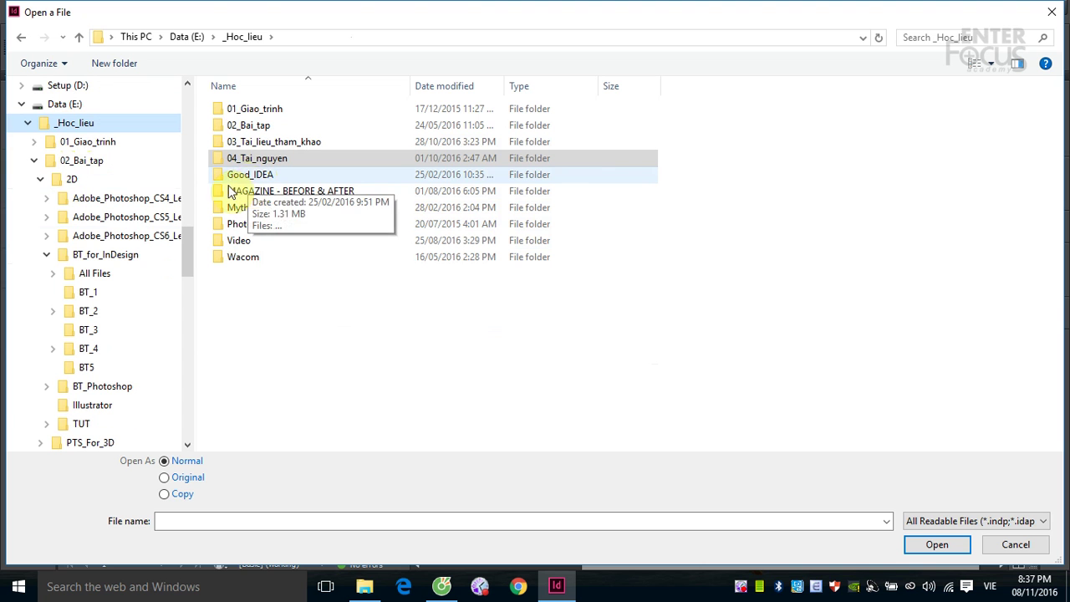
pyautogui.scroll(-4, 105, 275)
pyautogui.scroll(-7, 106, 275)
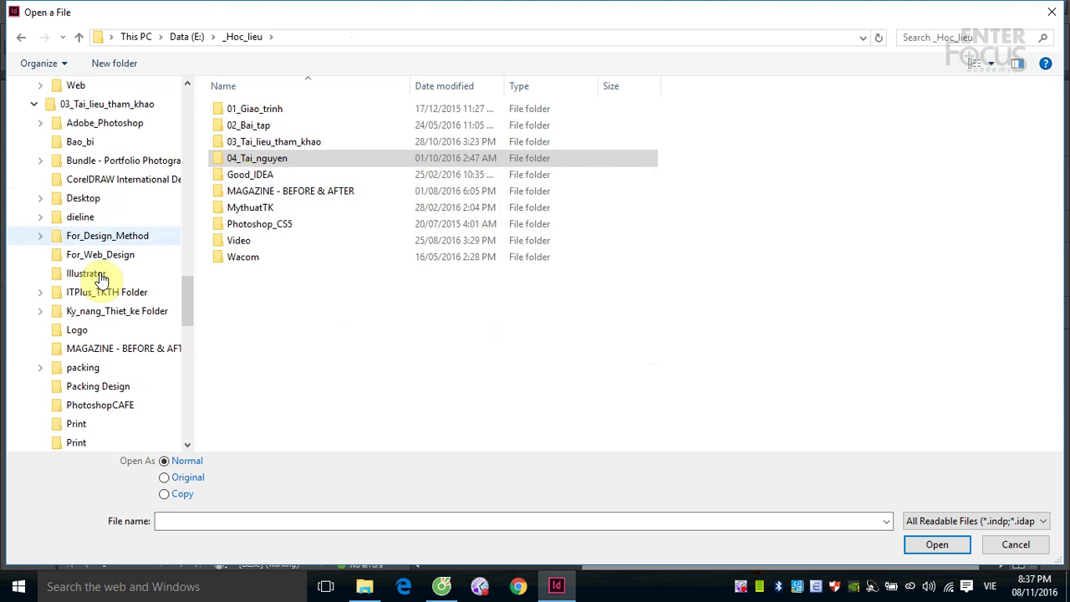
pyautogui.click(1013, 546)
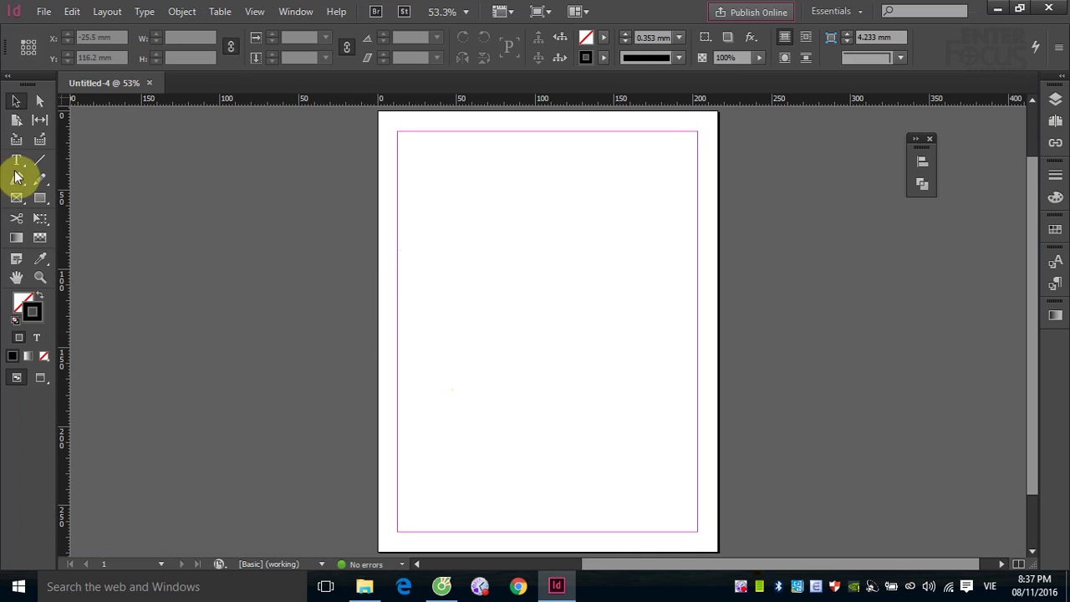
# Place Lorem ipsum dolor sit amet.docx from Documents > BB FlashBack Movies > InDesign > B1_18_10_16
pyautogui.click(15, 160)
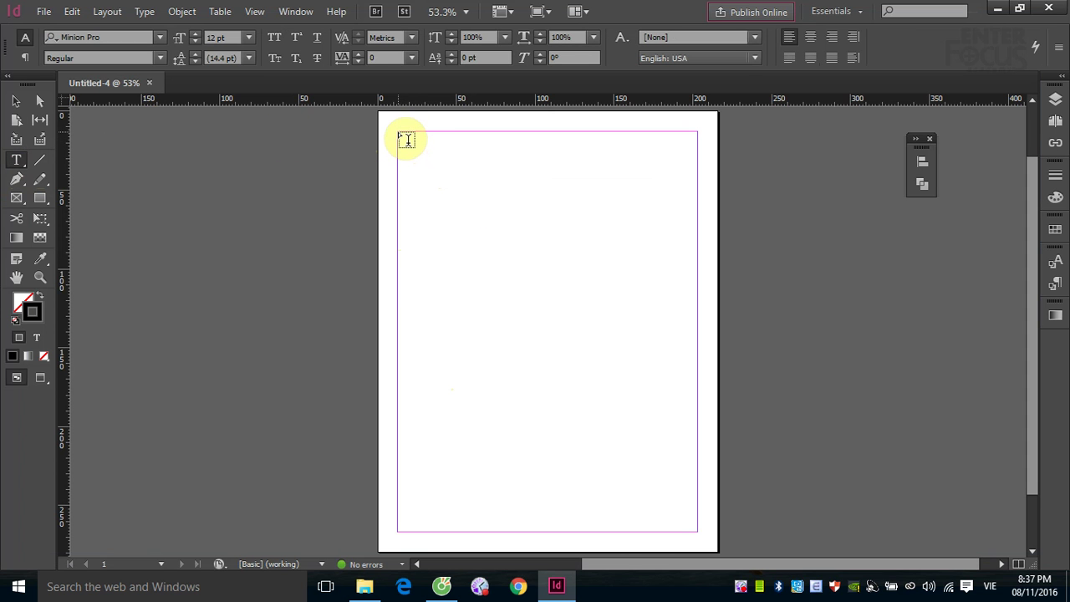
pyautogui.click(16, 100)
pyautogui.click(43, 10)
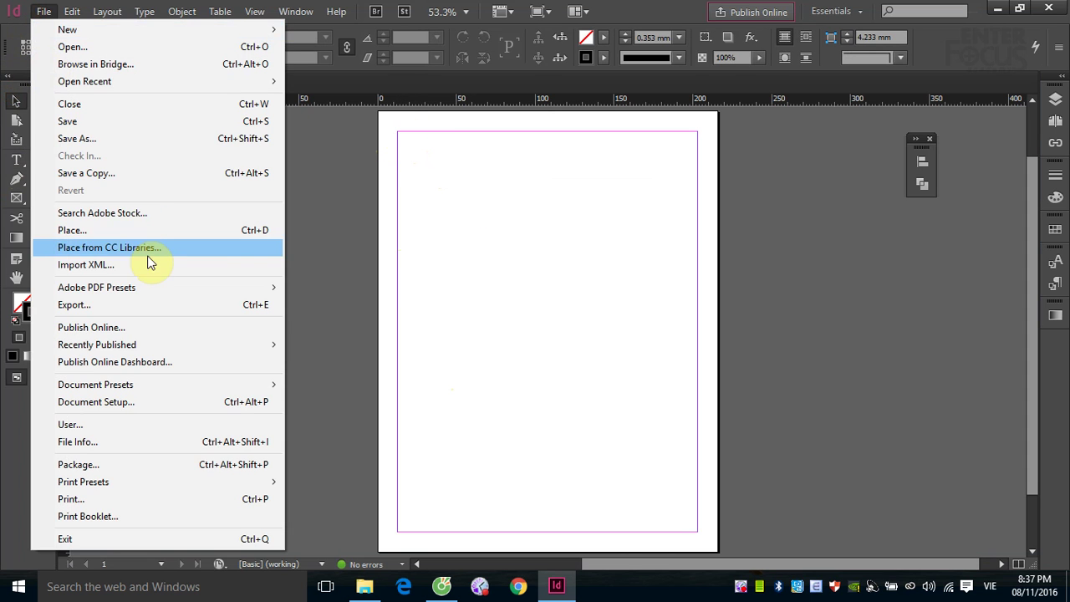
pyautogui.click(105, 231)
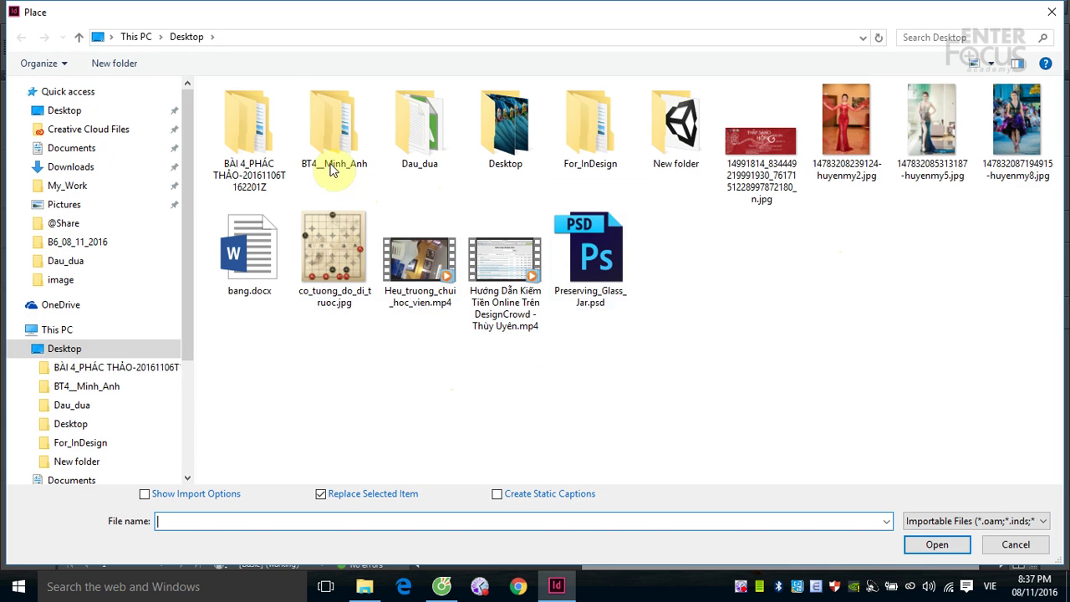
pyautogui.click(67, 148)
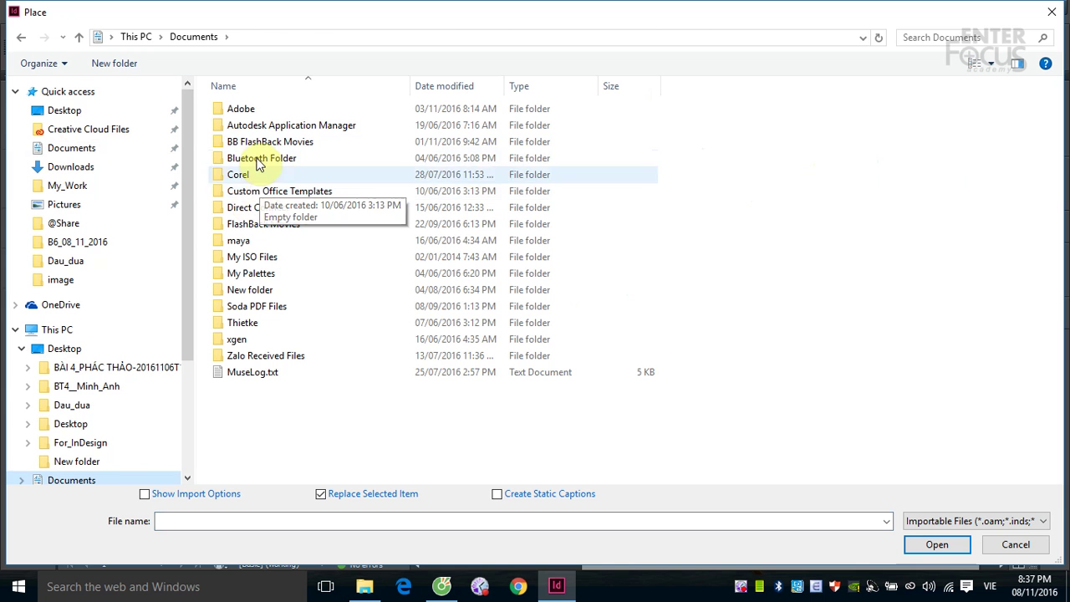
pyautogui.doubleClick(229, 143)
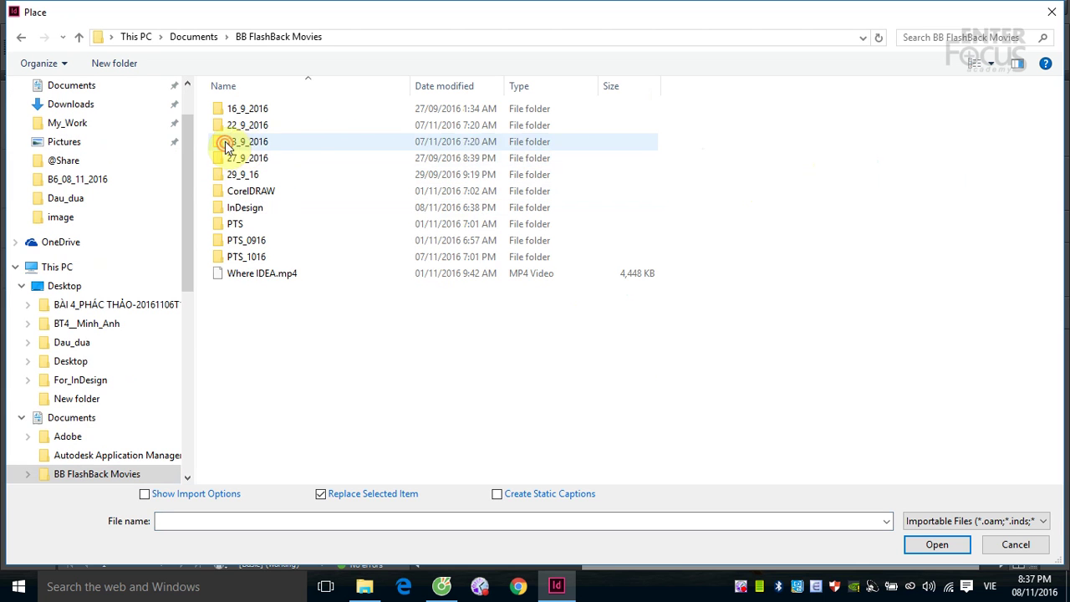
pyautogui.doubleClick(249, 211)
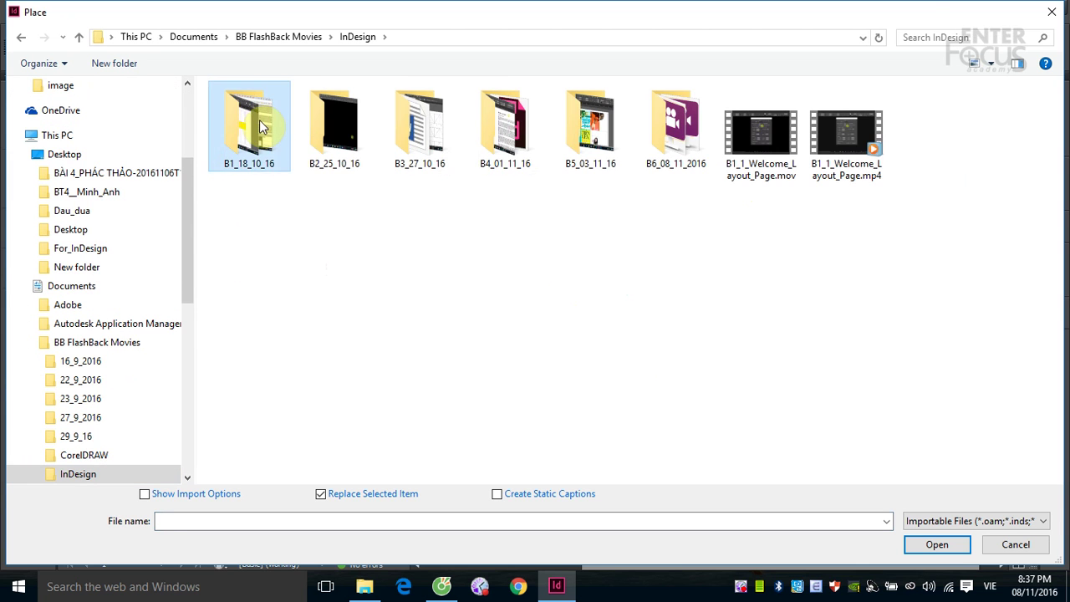
pyautogui.doubleClick(264, 122)
pyautogui.click(595, 149)
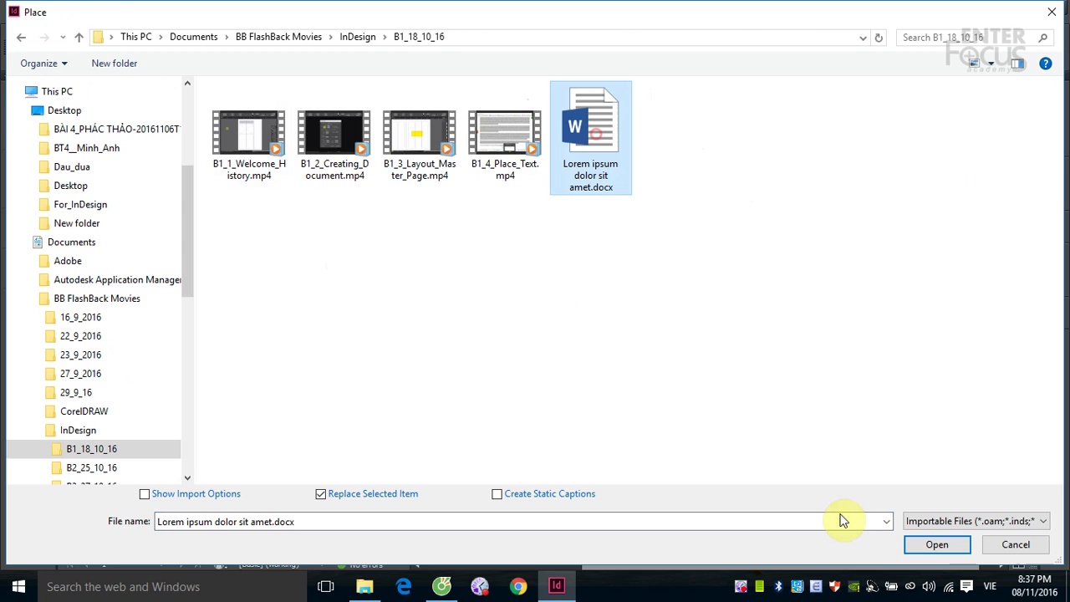
pyautogui.click(924, 545)
# Undo the small Lorem ipsum frame and re-place the text at the top-left margin corner to fill the margins
pyautogui.click(428, 188)
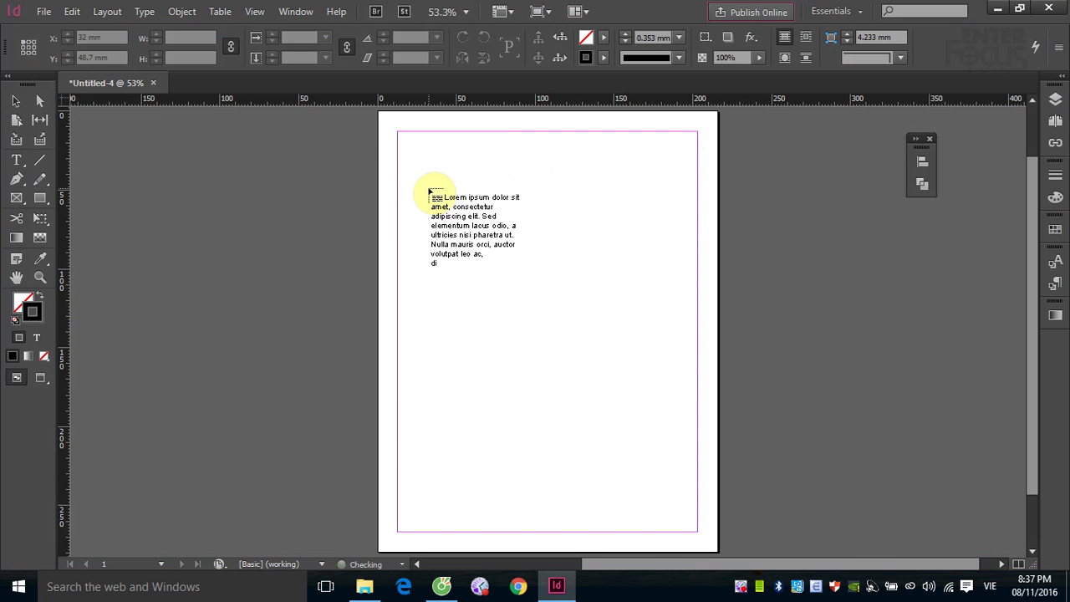
pyautogui.moveTo(428, 191); pyautogui.dragTo(395, 131)
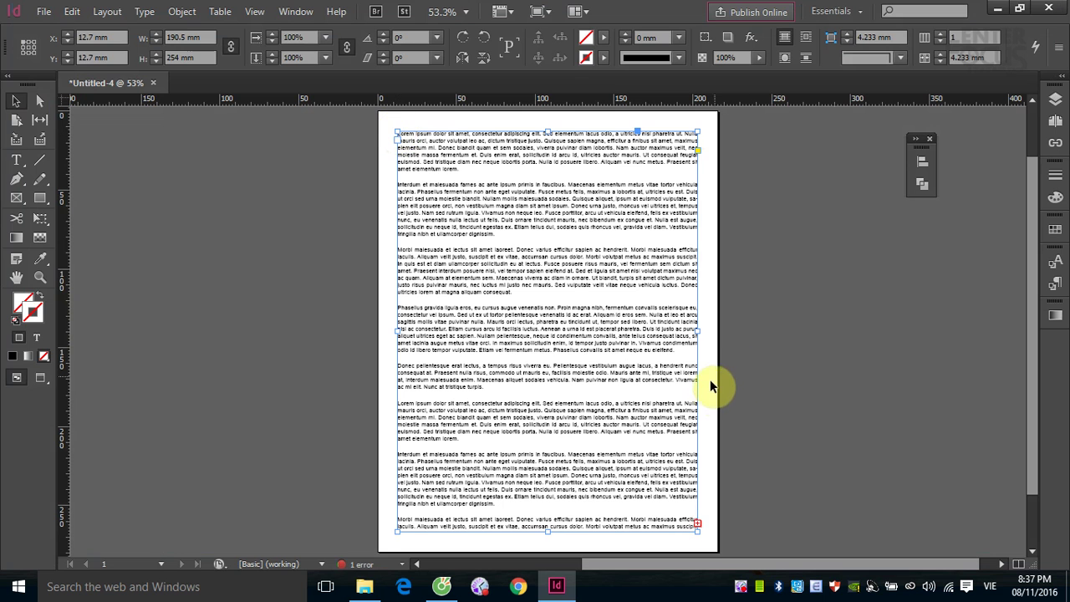
pyautogui.hotkey('ctrl', 'z')
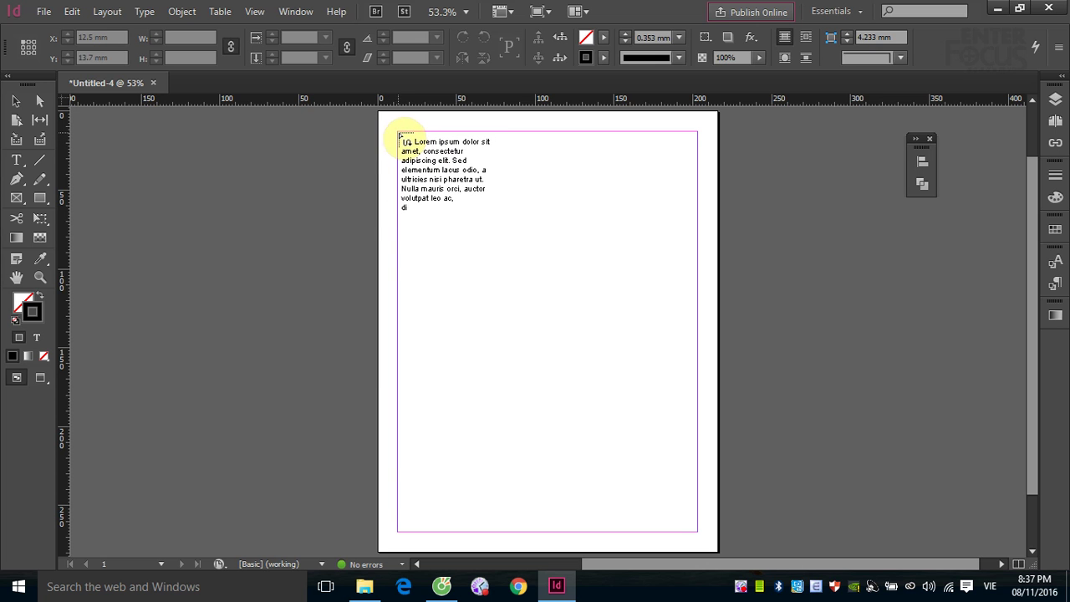
pyautogui.click(399, 133)
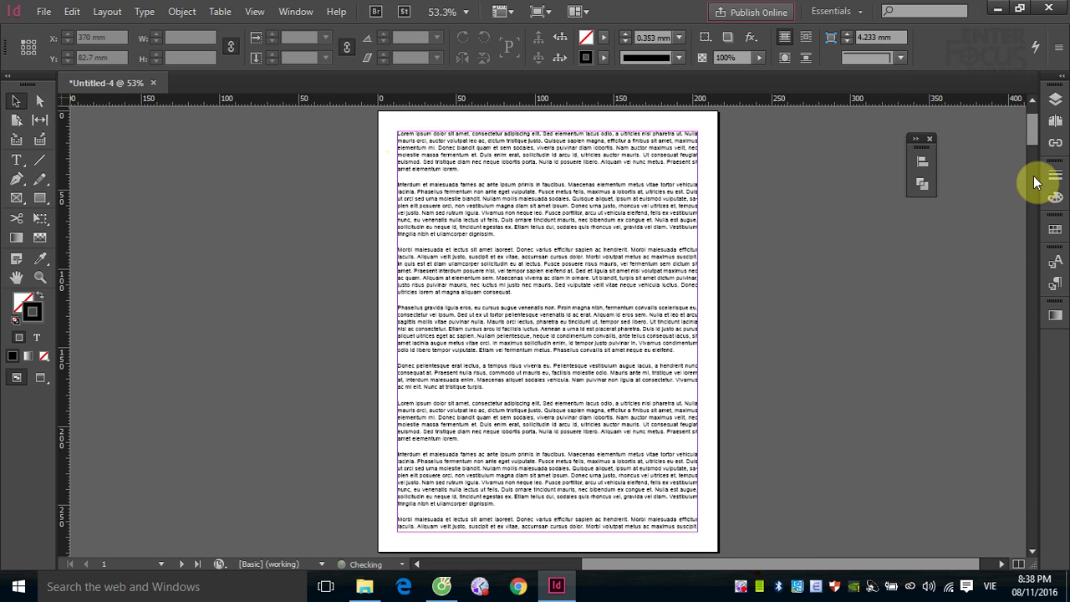
# Review the 20-page, 11-spread Lorem ipsum document in the Pages panel
pyautogui.click(1054, 124)
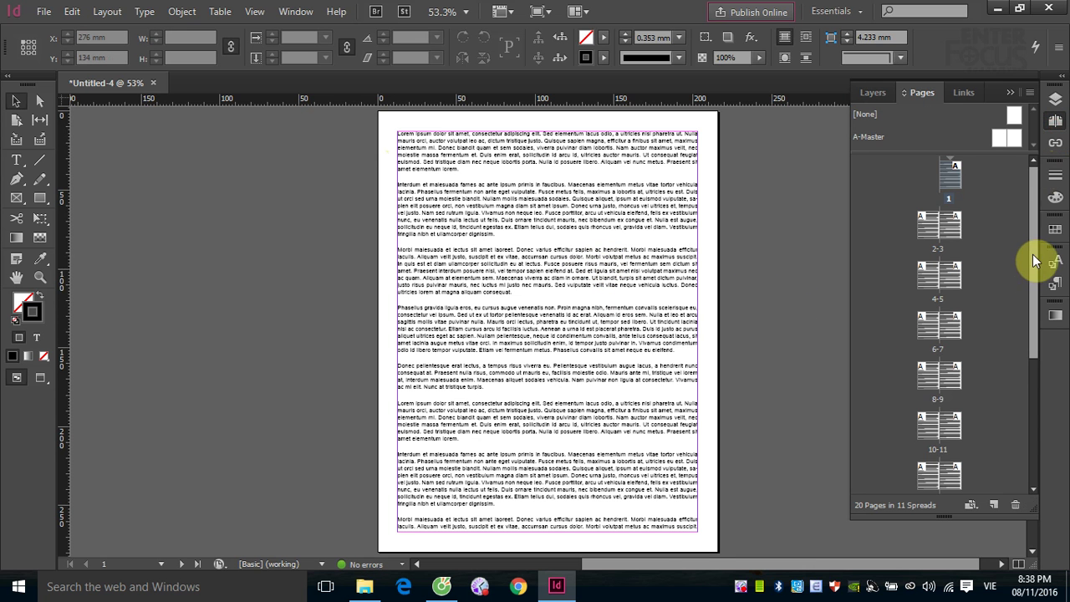
pyautogui.moveTo(1034, 258); pyautogui.dragTo(1034, 432)
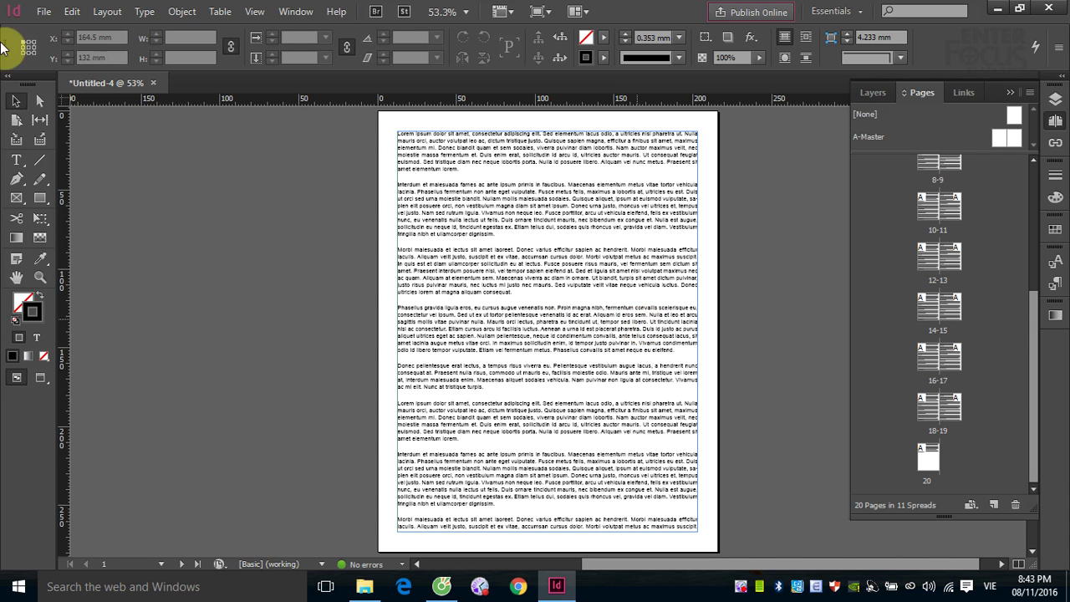
pyautogui.click(43, 11)
# Create Untitled-5 with a 20mm top margin, then open and pan its A-Master spread
pyautogui.moveTo(41, 28)
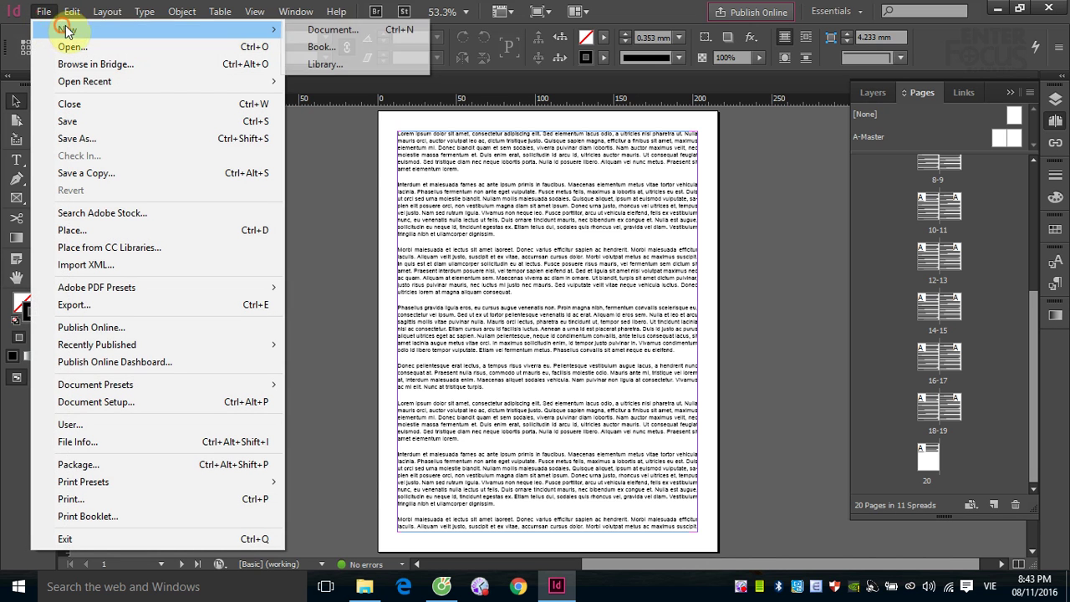
pyautogui.click(362, 33)
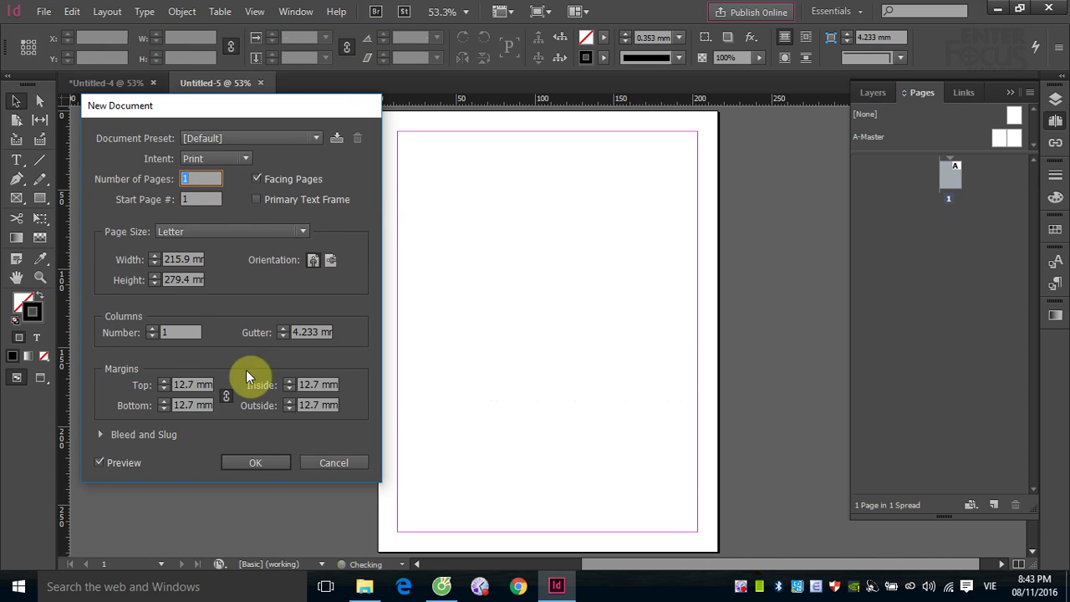
pyautogui.click(178, 384)
pyautogui.write('20mm')
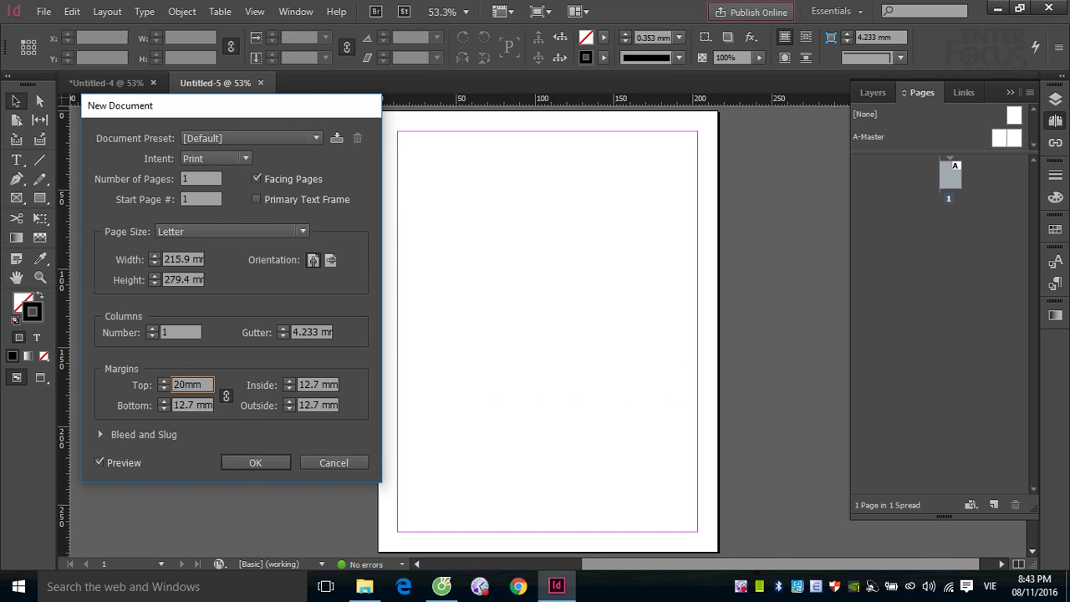
pyautogui.click(255, 463)
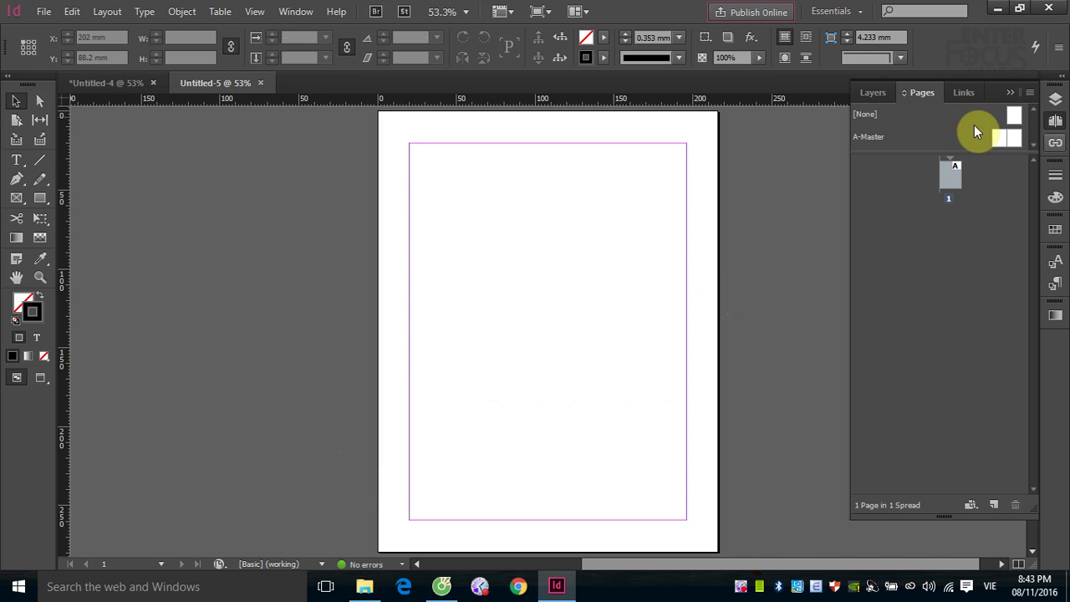
pyautogui.doubleClick(996, 137)
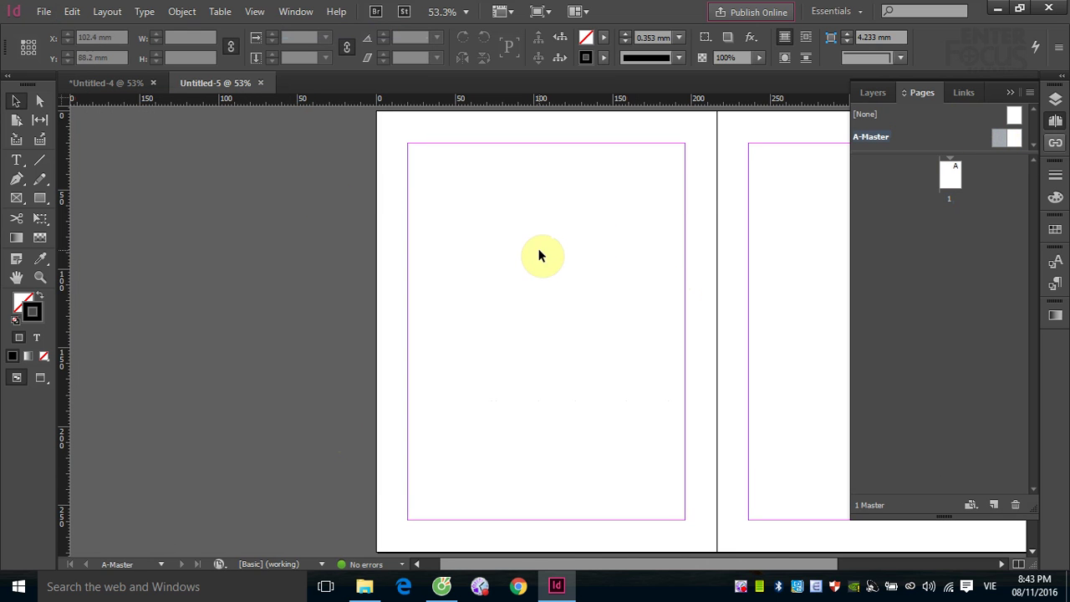
pyautogui.moveTo(657, 237); pyautogui.dragTo(473, 332)
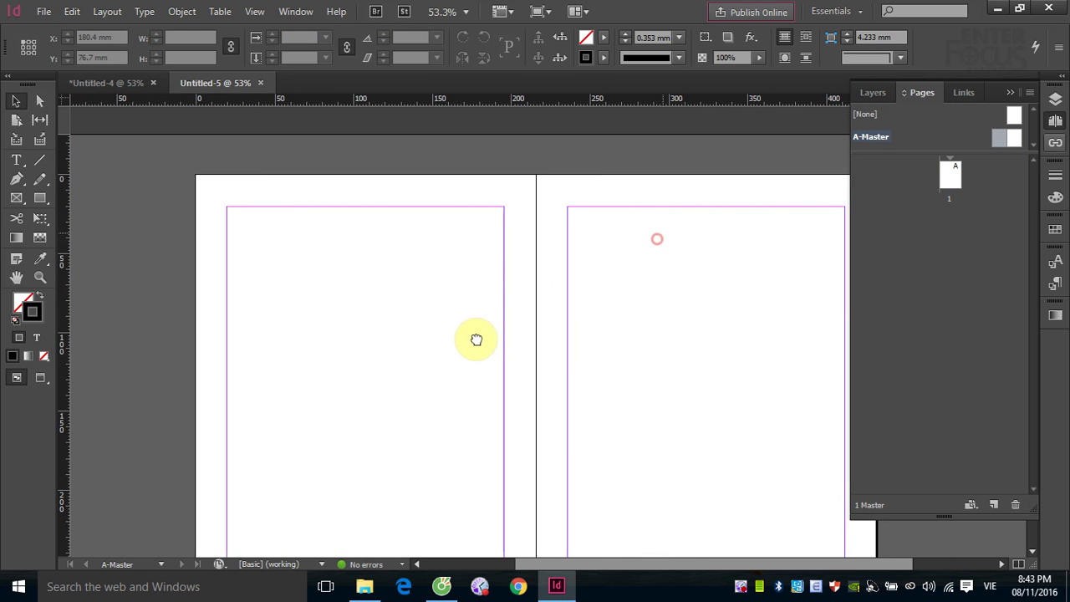
# Draw a text frame atop the left master page and type 'Chương I: Giới thiệu ABC'
pyautogui.click(16, 160)
pyautogui.moveTo(223, 182); pyautogui.dragTo(501, 206)
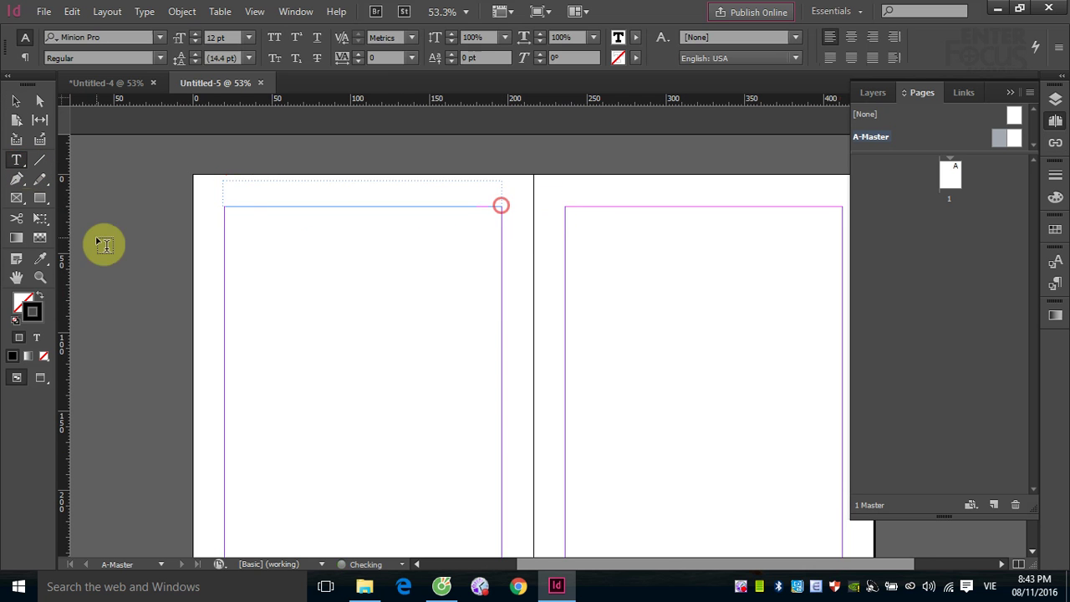
pyautogui.moveTo(200, 171); pyautogui.dragTo(372, 242)
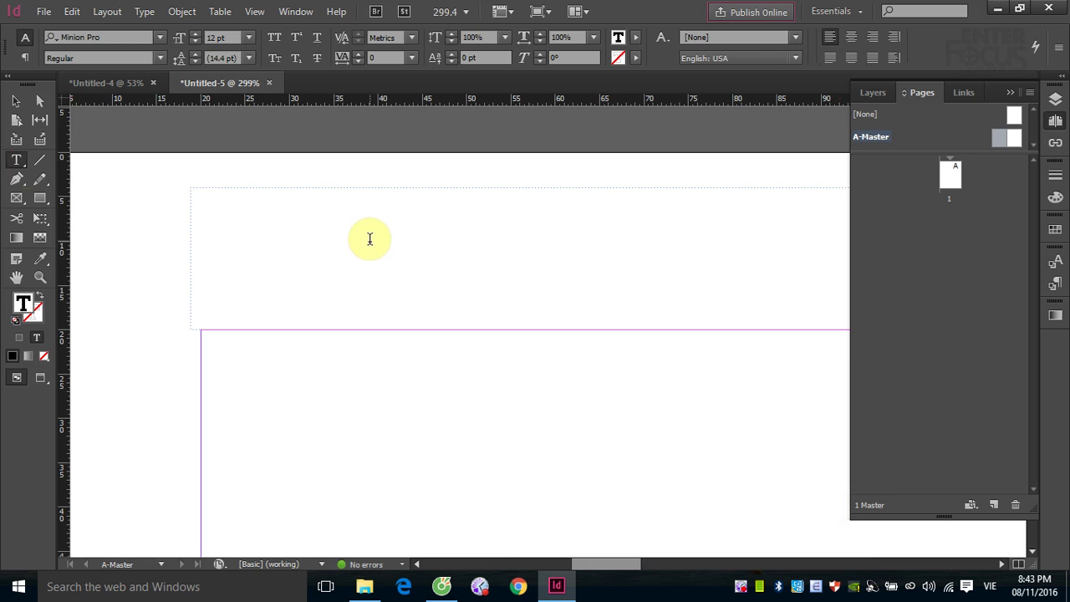
pyautogui.write('Chuwowng')
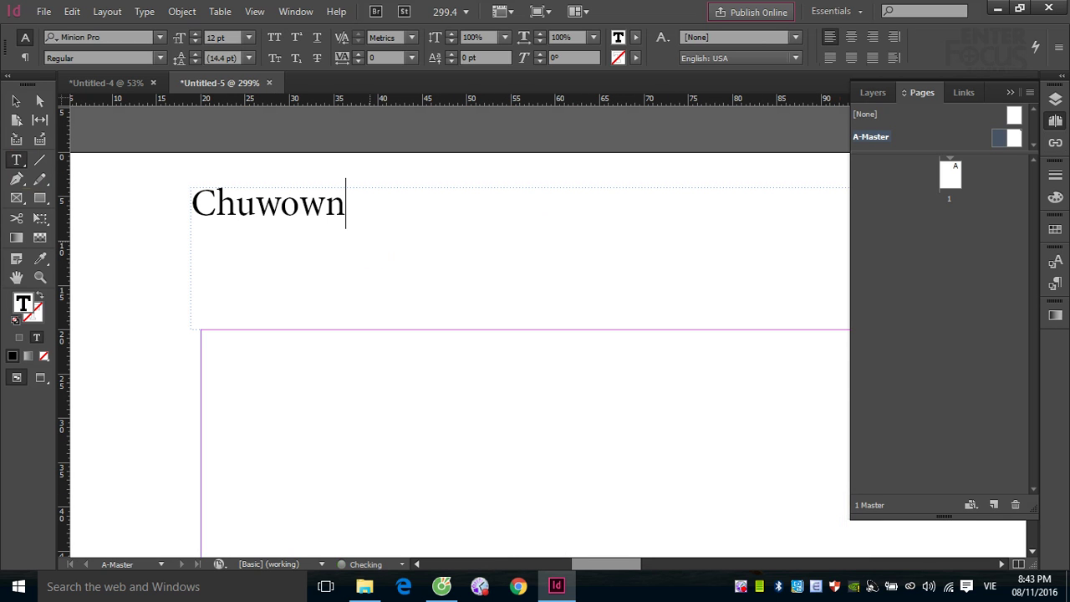
pyautogui.press('BackSpace')
pyautogui.press('BackSpace')
pyautogui.press('BackSpace')
pyautogui.press('BackSpace')
pyautogui.press('BackSpace')
pyautogui.press('BackSpace')
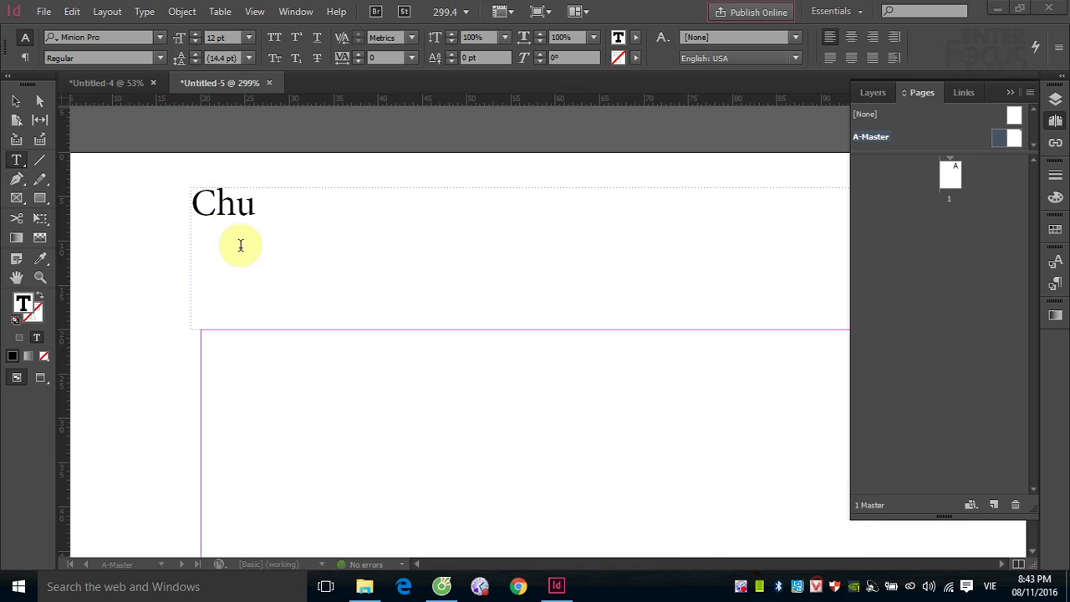
pyautogui.moveTo(232, 198); pyautogui.dragTo(435, 211)
pyautogui.write('ư')
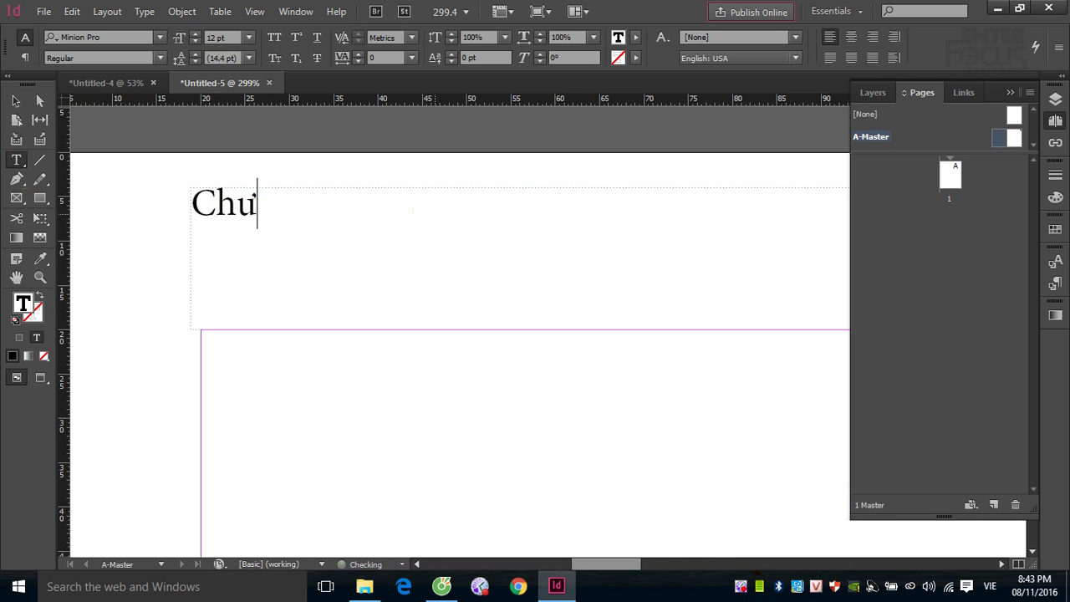
pyautogui.write('ơng I')
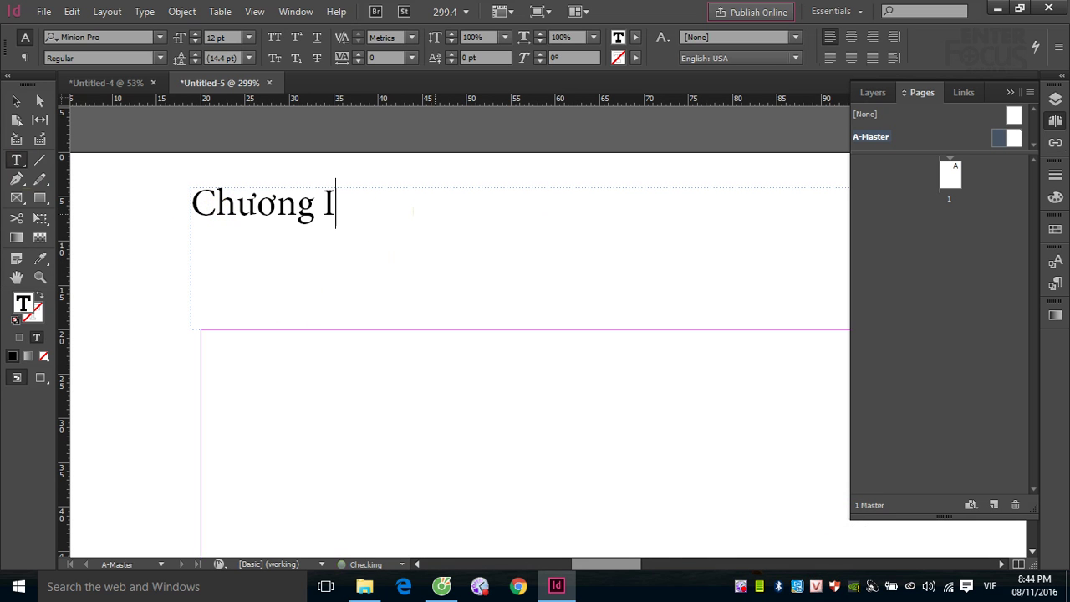
pyautogui.write(': G')
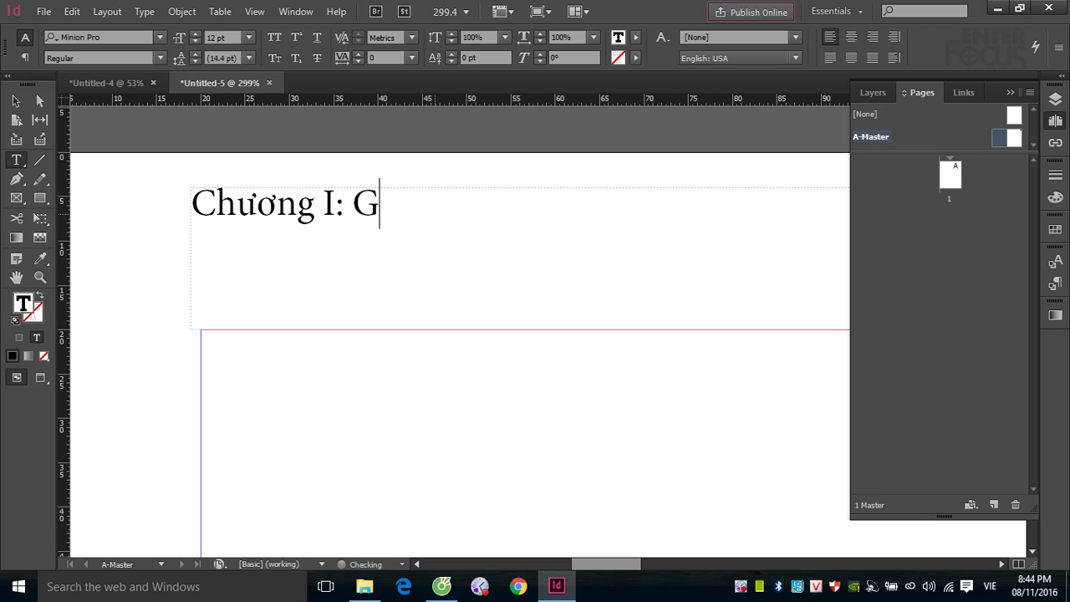
pyautogui.write('iới thi')
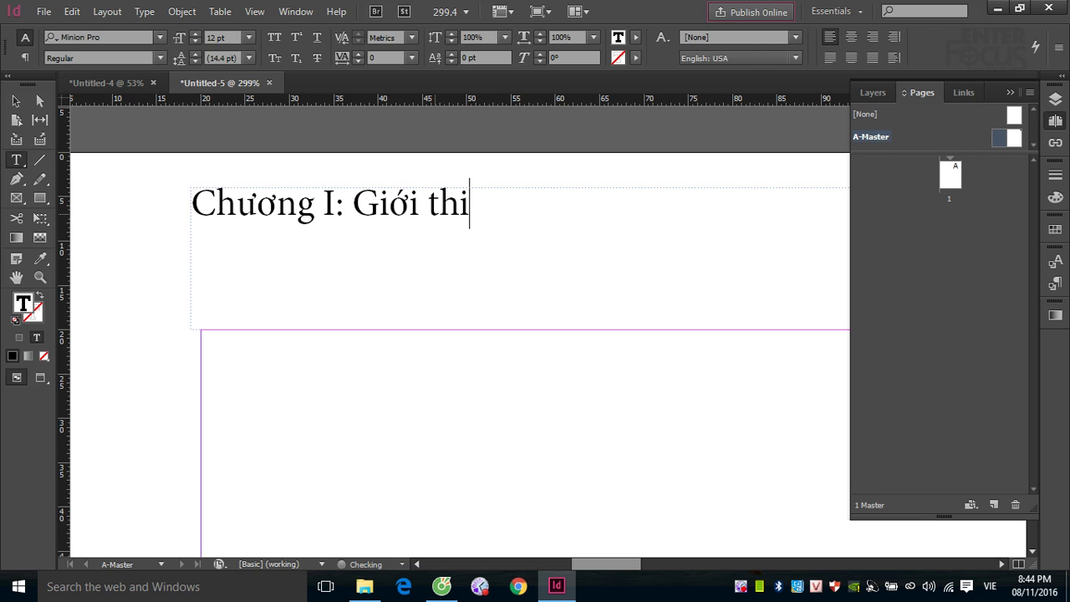
pyautogui.write('ệu ABA')
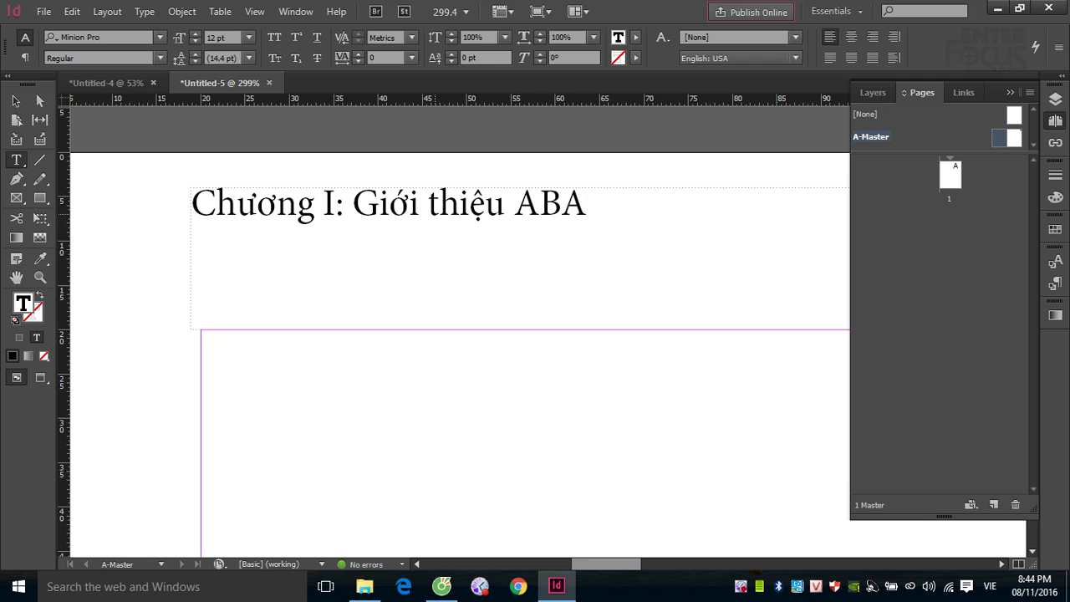
pyautogui.press('BackSpace')
pyautogui.write('C')
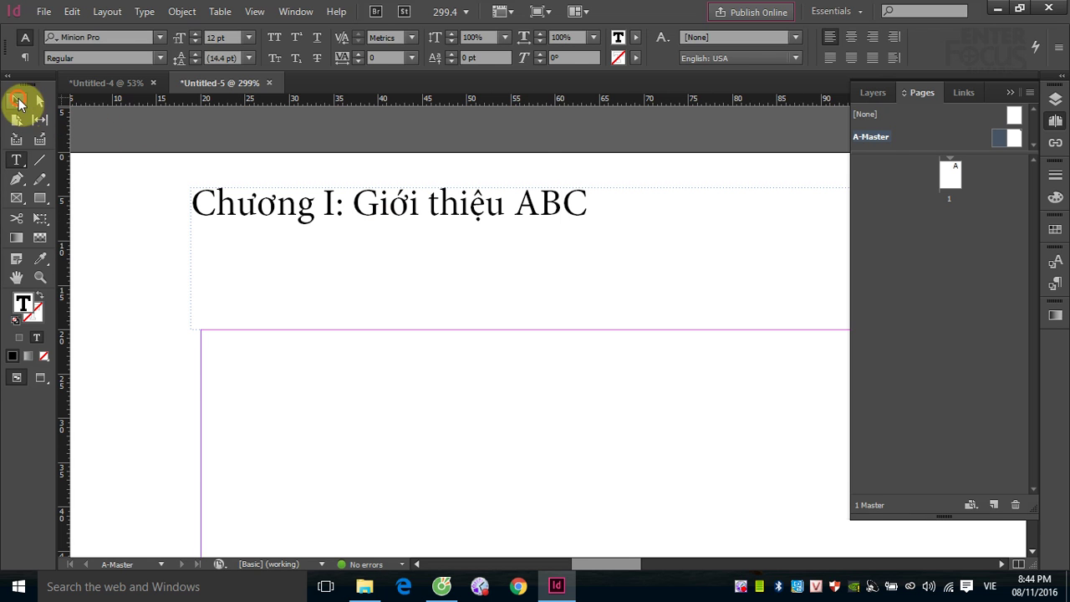
pyautogui.click(17, 103)
# Copy the heading frame onto the right master page, making it bold and right-aligned
pyautogui.click(1013, 92)
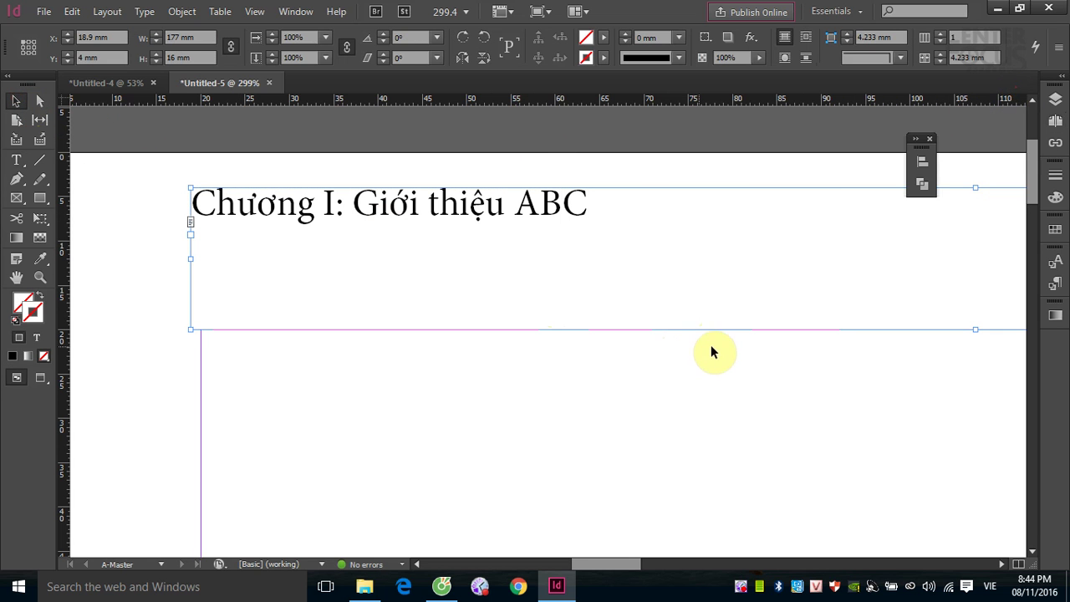
pyautogui.moveTo(710, 353); pyautogui.dragTo(759, 377)
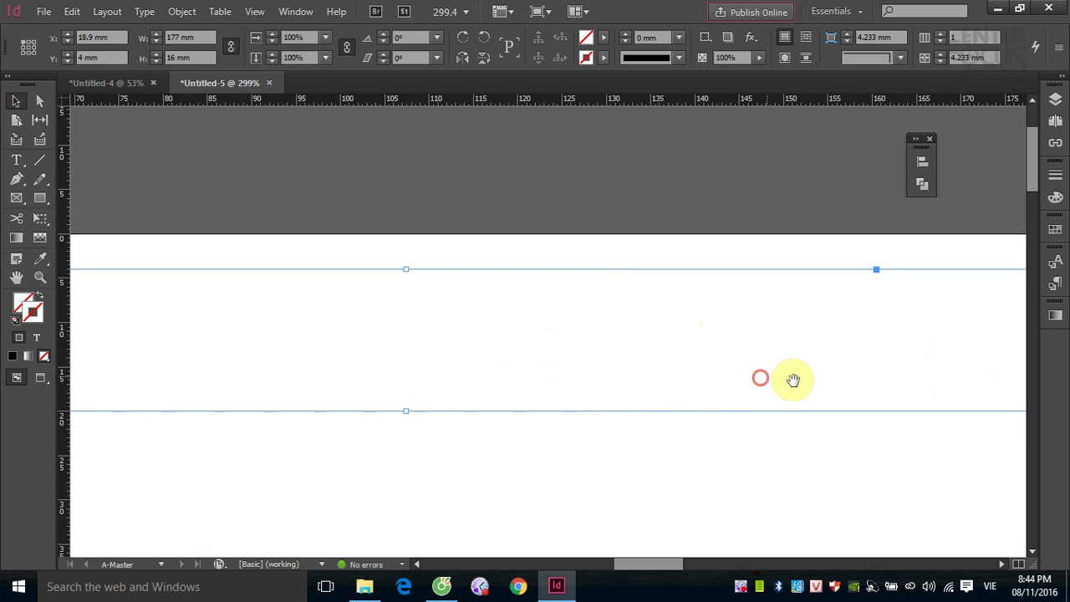
pyautogui.hotkey('ctrl', '-')
pyautogui.hotkey('ctrl', '-')
pyautogui.hotkey('ctrl', '-')
pyautogui.moveTo(835, 381); pyautogui.dragTo(388, 362)
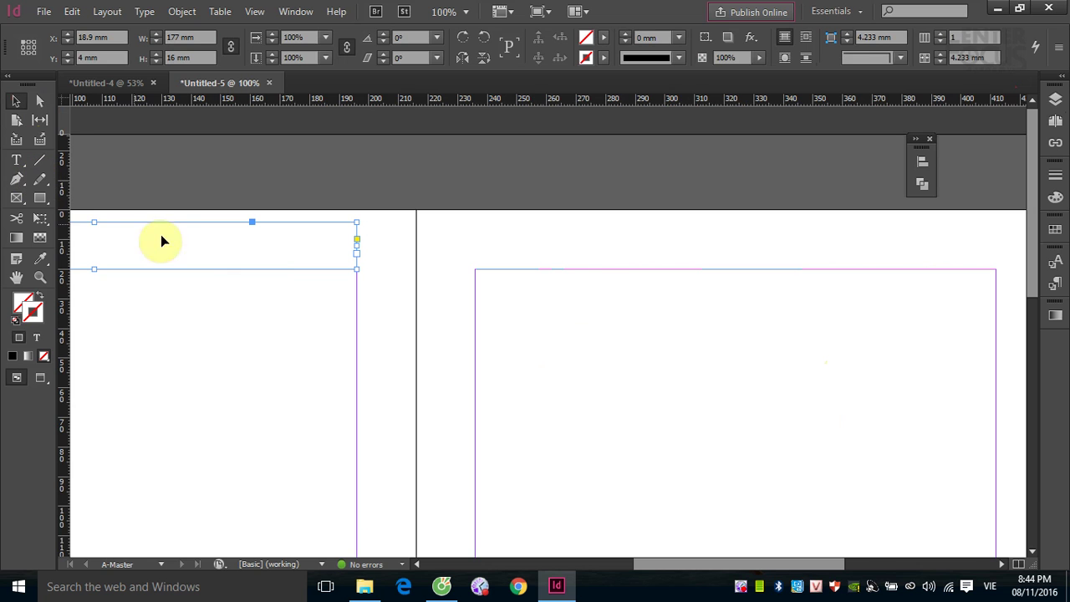
pyautogui.hotkey('ctrl', '-')
pyautogui.hotkey('ctrl', '-')
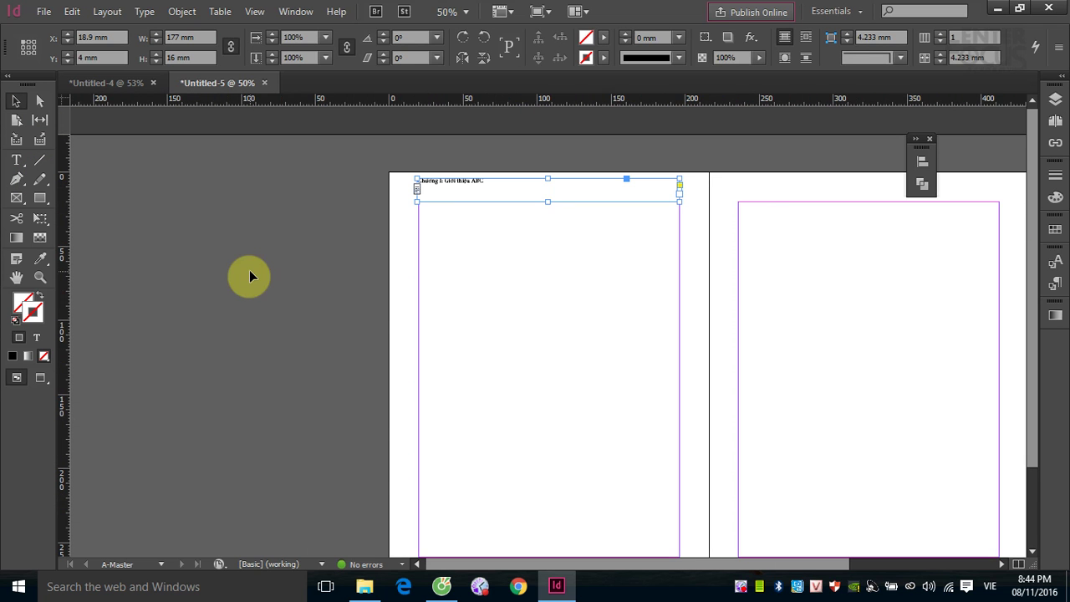
pyautogui.hscroll(5, 411, 289)
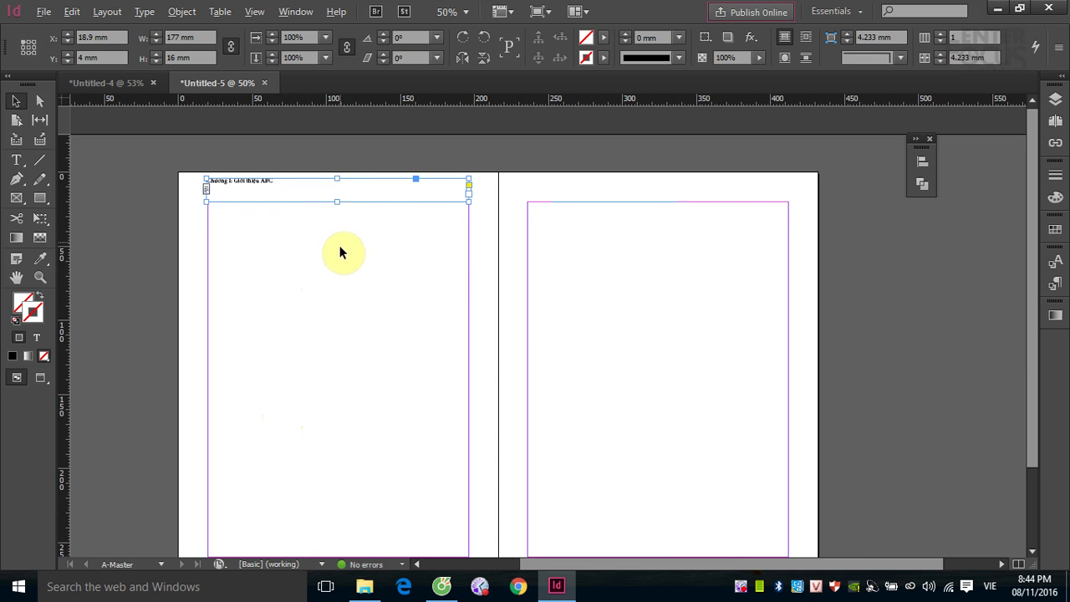
pyautogui.moveTo(351, 193); pyautogui.dragTo(671, 197)
pyautogui.moveTo(521, 160); pyautogui.dragTo(841, 279)
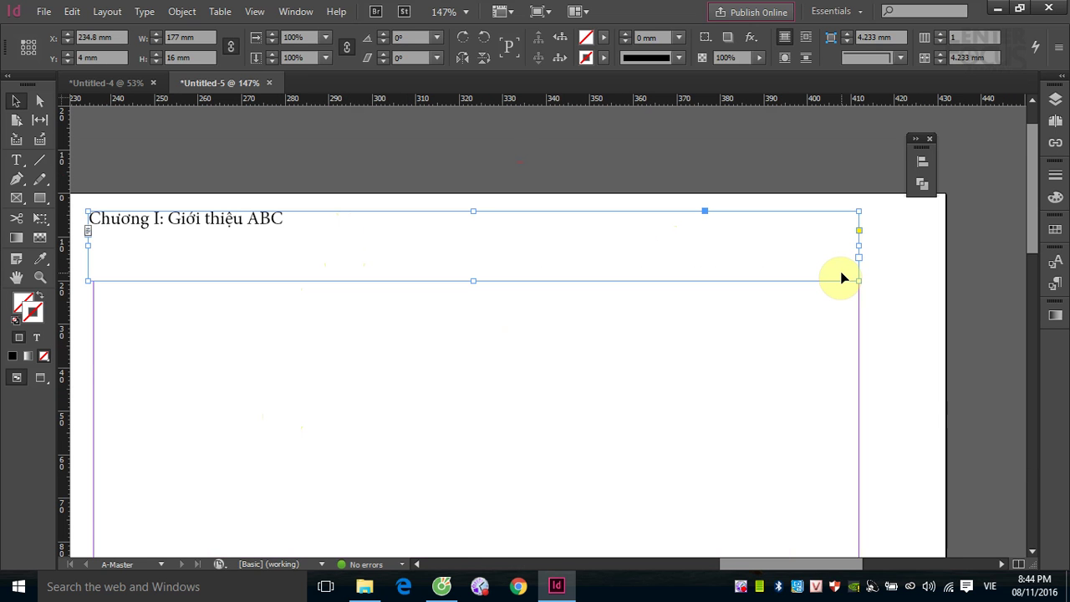
pyautogui.hotkey('ctrl', 'shift', 'b')
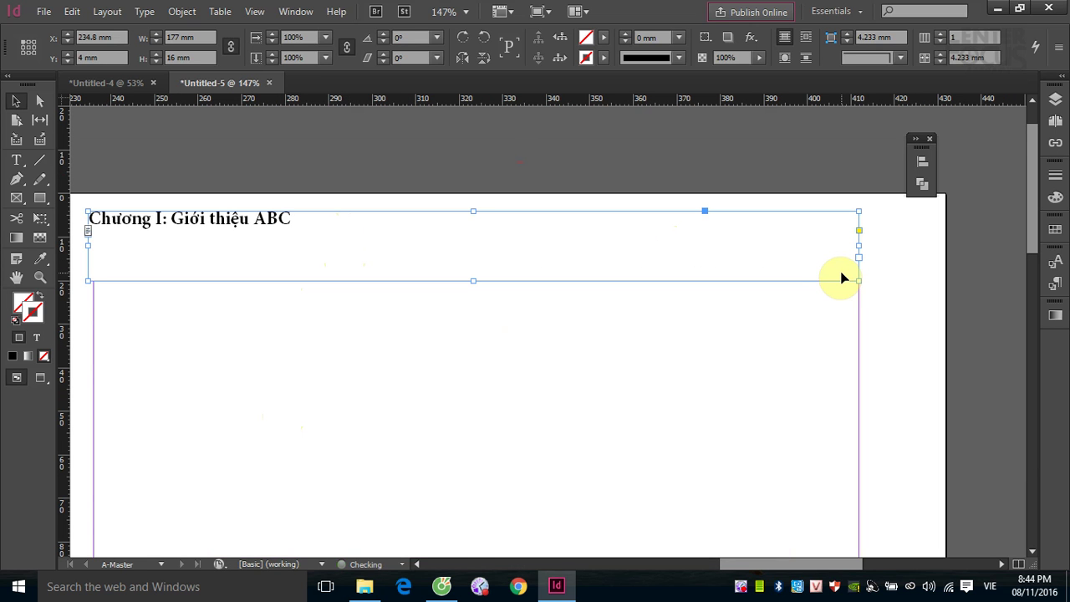
pyautogui.press('Delete')
pyautogui.hotkey('ctrl', 'z')
pyautogui.hotkey('ctrl', 'shift', 'r')
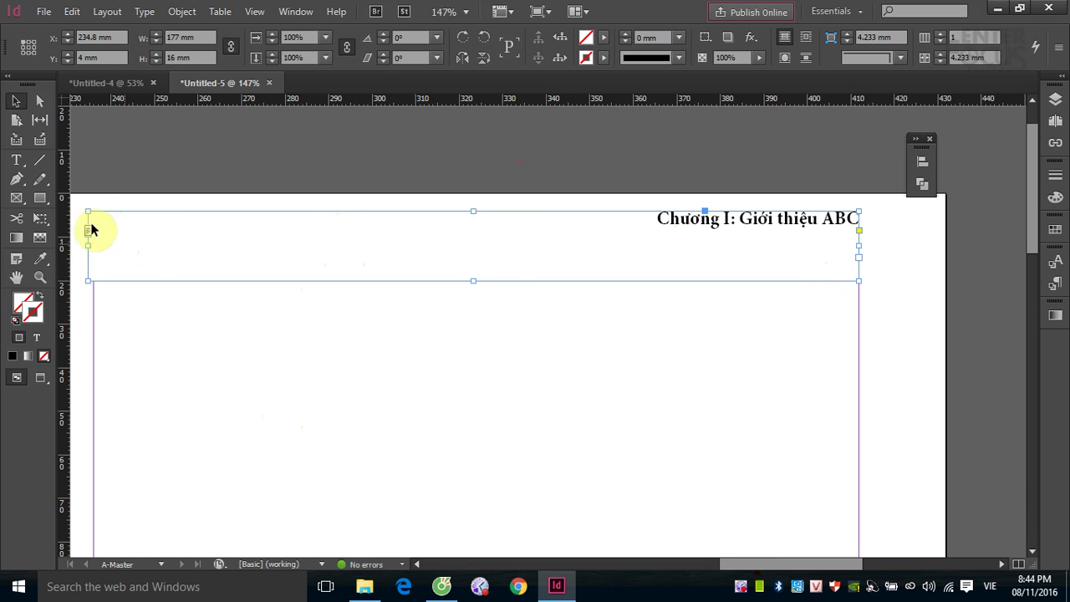
# Replace the copied heading's text with the author's full name
pyautogui.click(16, 160)
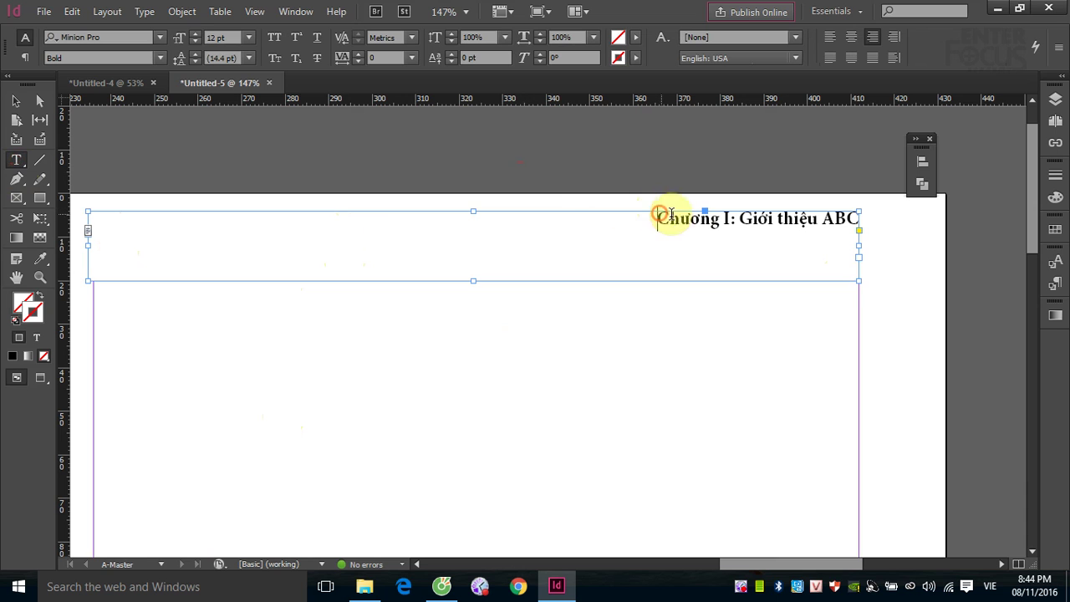
pyautogui.moveTo(661, 216); pyautogui.dragTo(861, 220)
pyautogui.write('Pham')
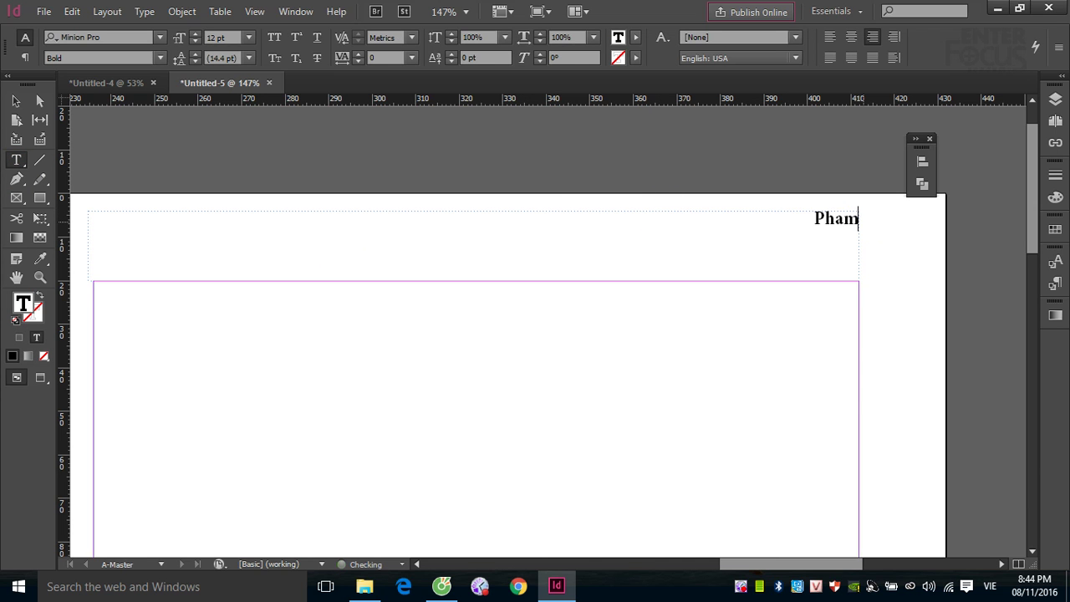
pyautogui.write(' Minh')
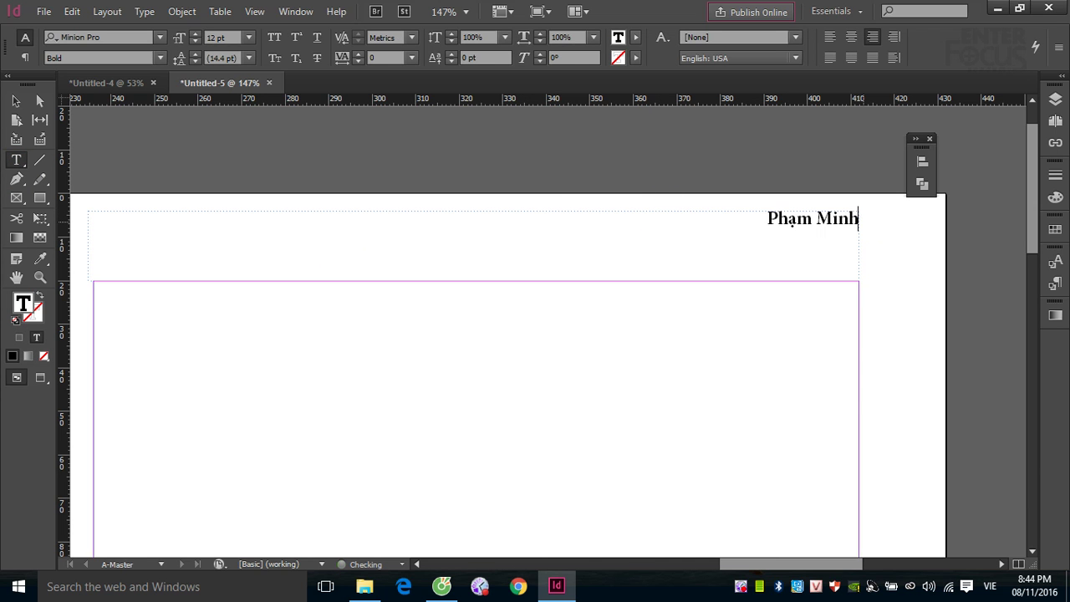
pyautogui.write(' Giang')
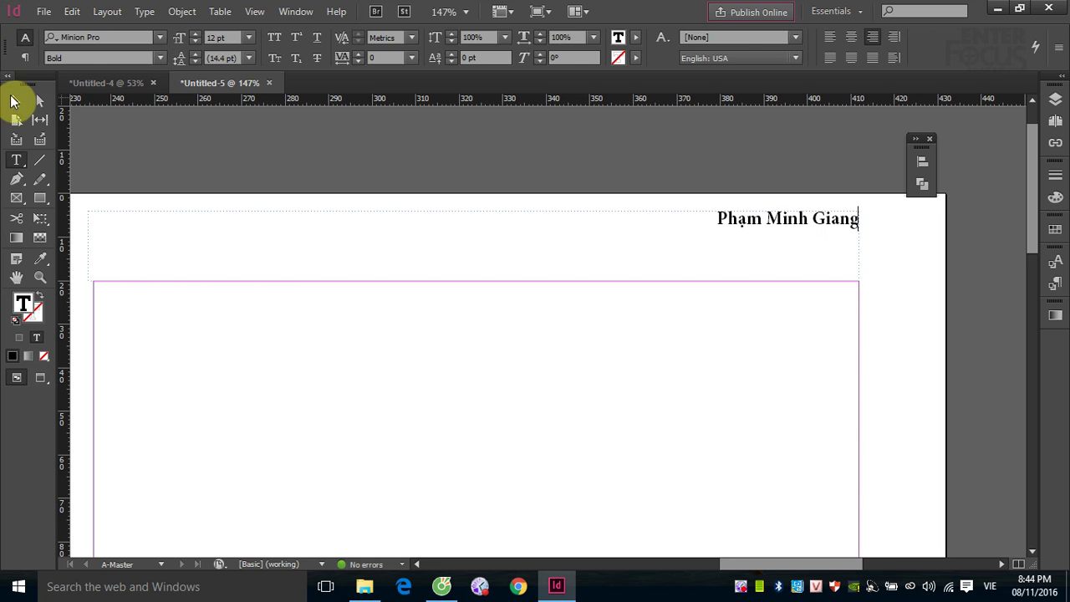
pyautogui.click(14, 101)
pyautogui.click(365, 168)
# Draw a small frame at the left page's bottom corner holding a Current Page Number marker
pyautogui.hotkey('ctrl', '-')
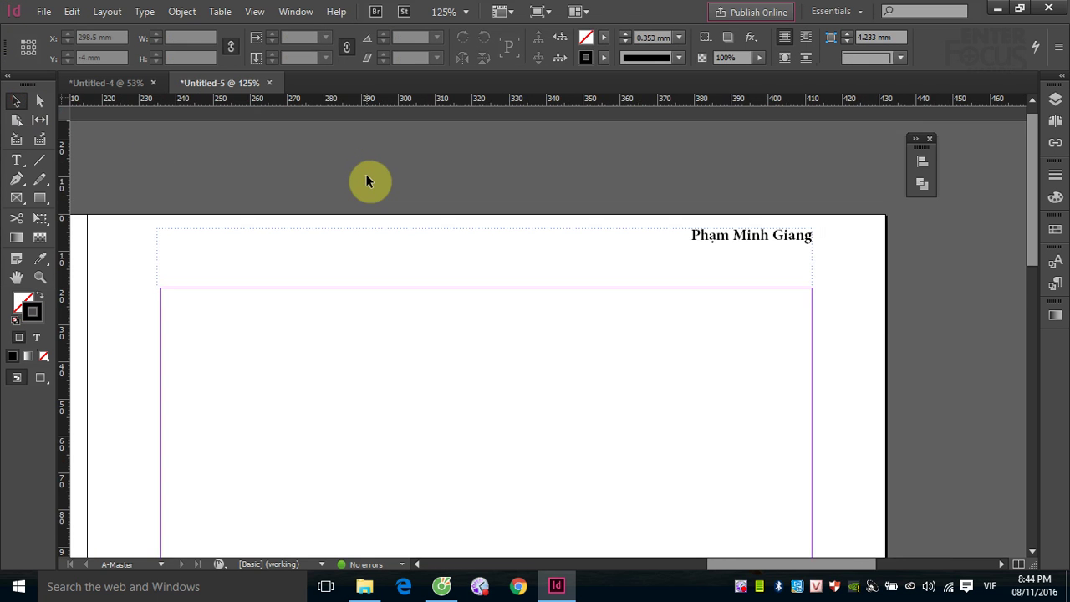
pyautogui.hotkey('ctrl', '-')
pyautogui.hotkey('ctrl', '-')
pyautogui.hotkey('ctrl', '-')
pyautogui.hotkey('ctrl', '-')
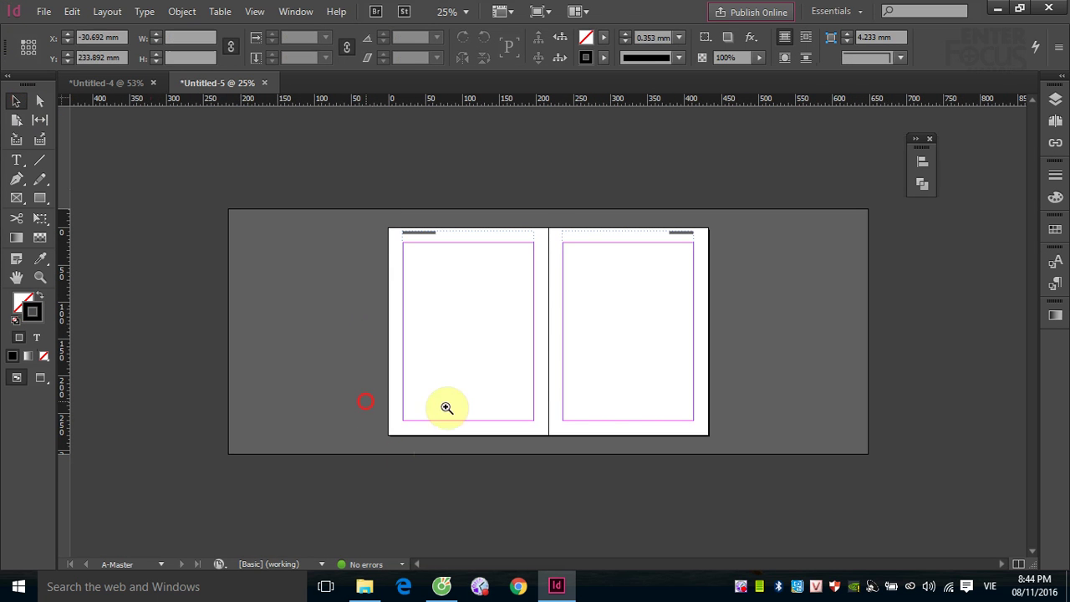
pyautogui.moveTo(446, 407); pyautogui.dragTo(815, 454)
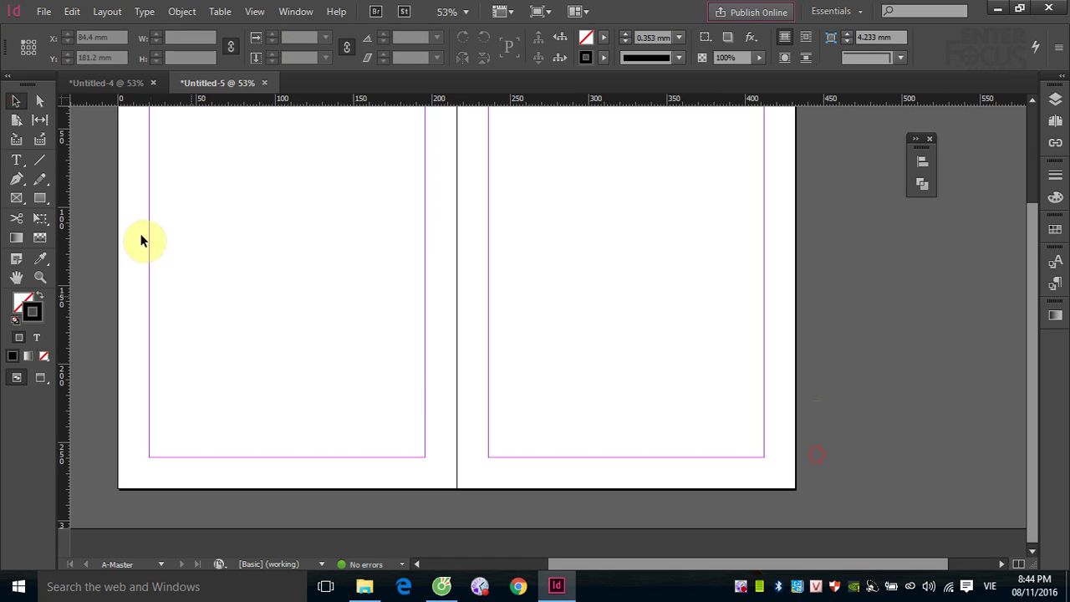
pyautogui.click(16, 163)
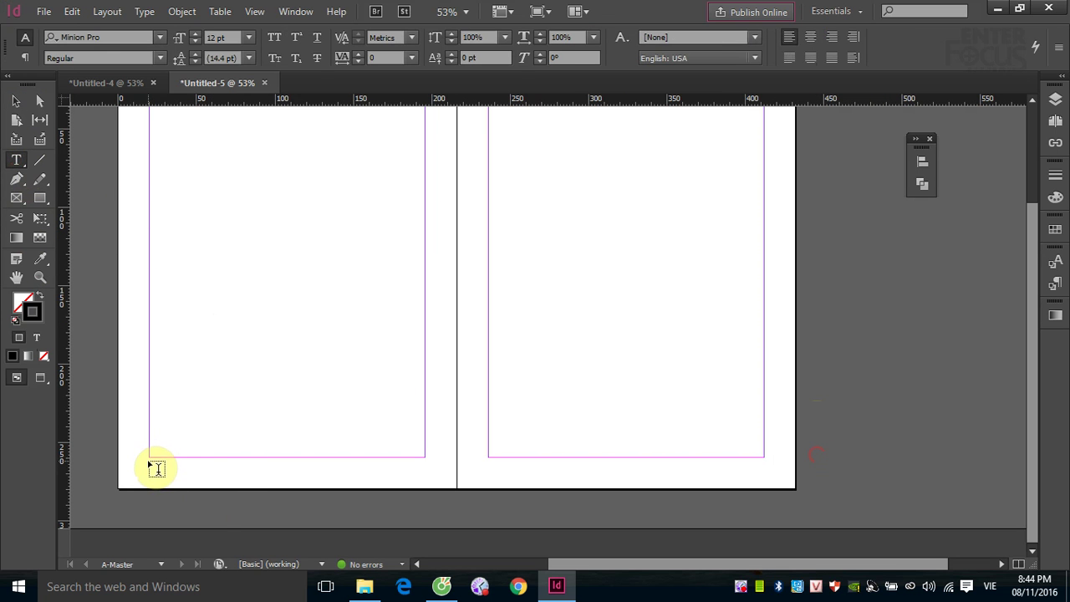
pyautogui.moveTo(148, 460); pyautogui.dragTo(175, 477)
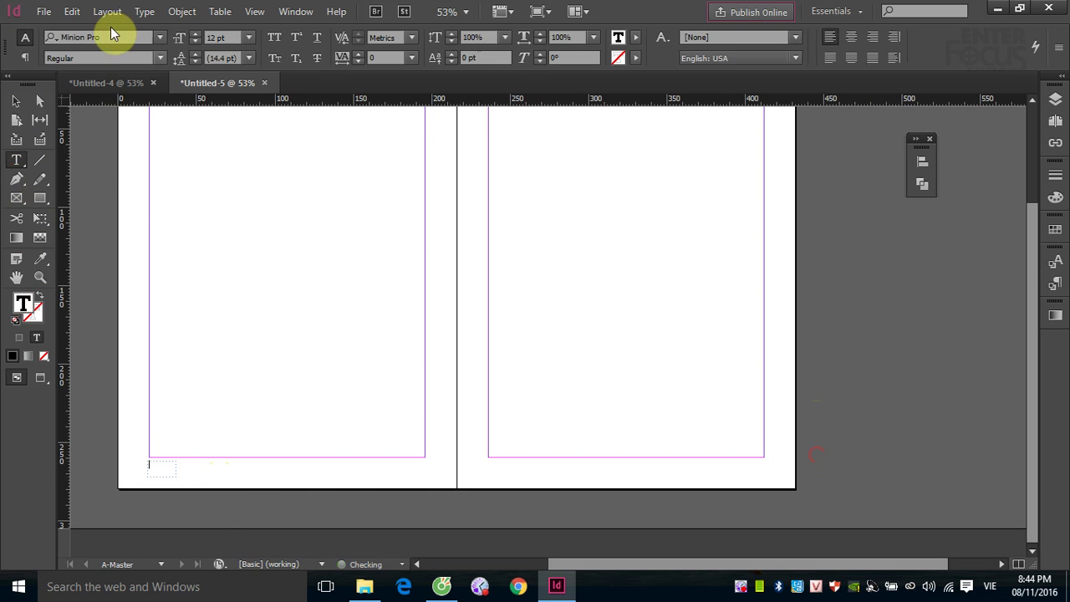
pyautogui.click(143, 12)
pyautogui.click(220, 442)
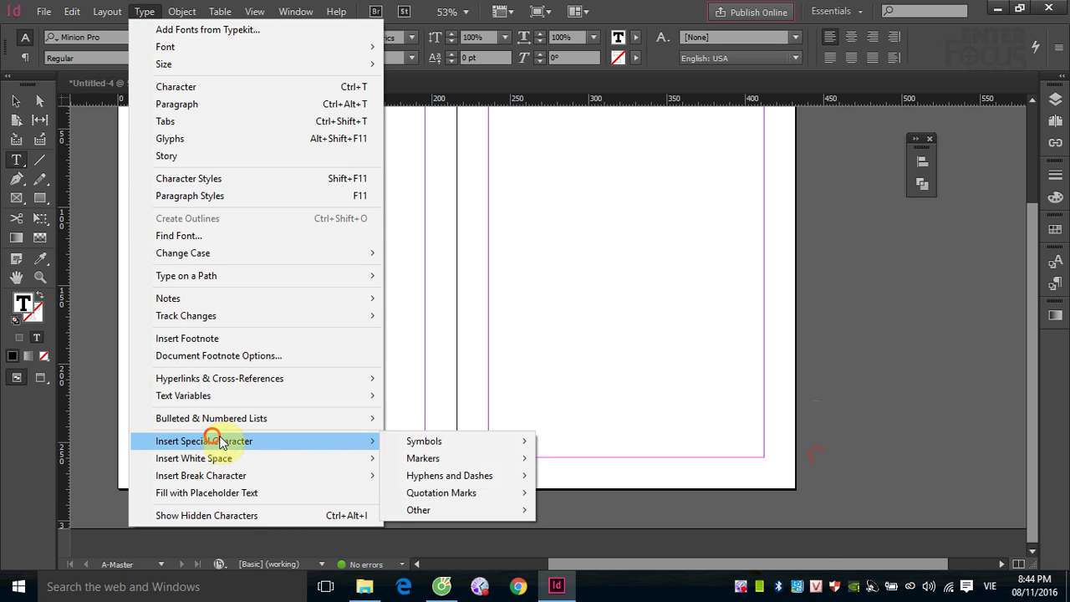
pyautogui.moveTo(430, 459)
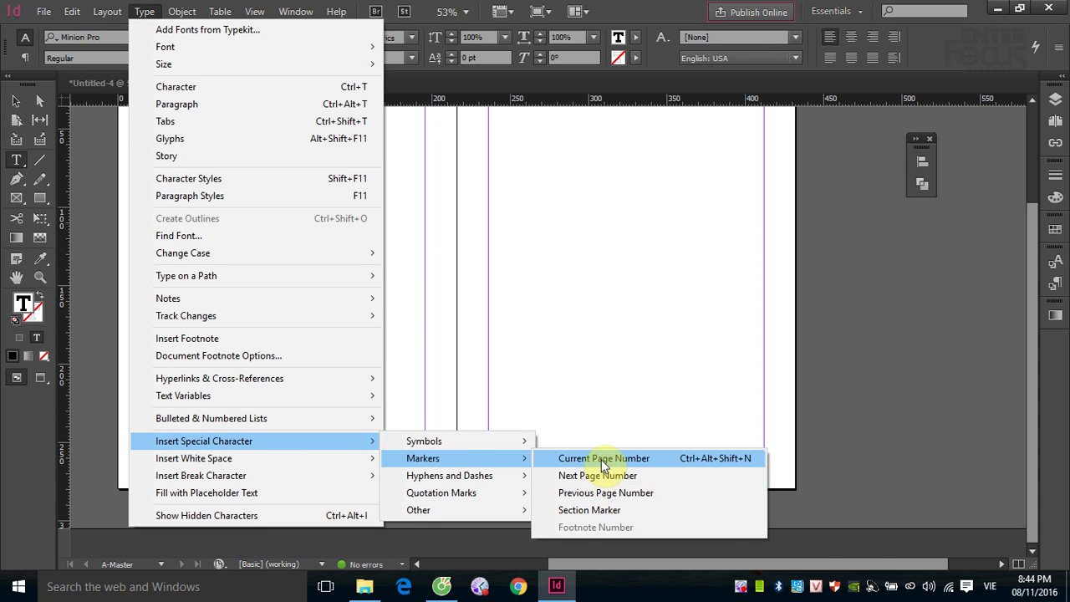
pyautogui.click(603, 458)
pyautogui.click(14, 99)
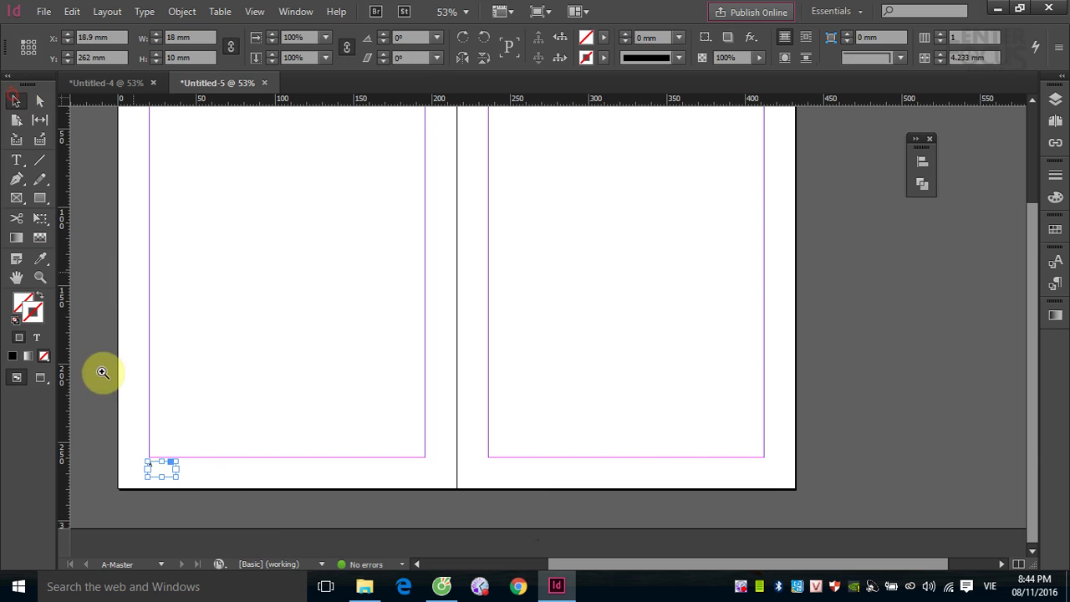
pyautogui.moveTo(122, 423); pyautogui.dragTo(246, 489)
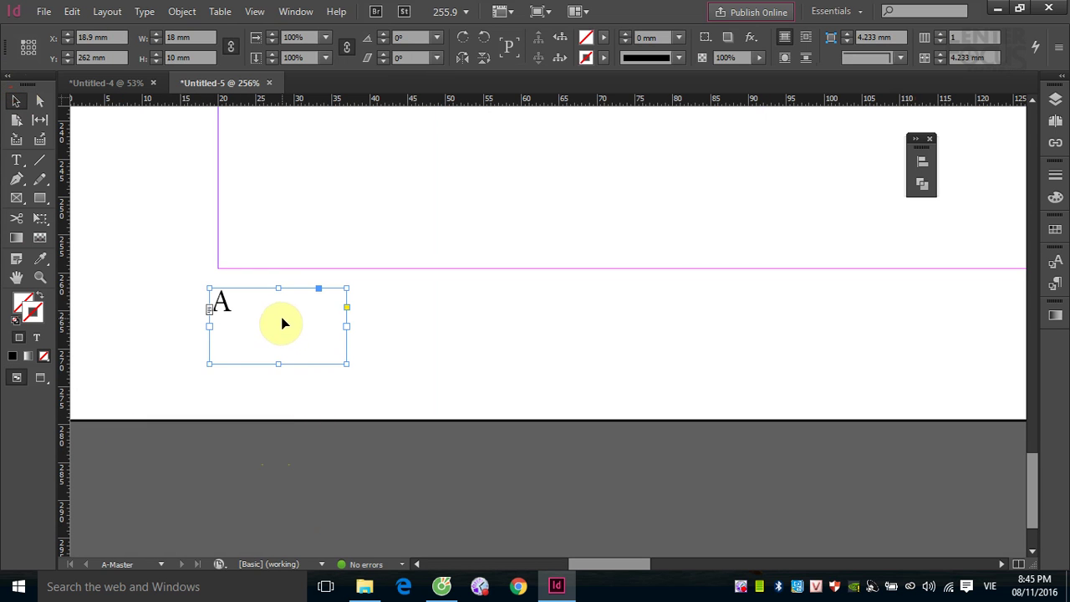
# Align the page-number frame to the margin and copy it to the right page's bottom corner
pyautogui.moveTo(281, 323)
pyautogui.mouseDown()
pyautogui.moveTo(306, 318)
pyautogui.moveTo(293, 310)
pyautogui.mouseUp()
pyautogui.moveTo(292, 311); pyautogui.dragTo(278, 322)
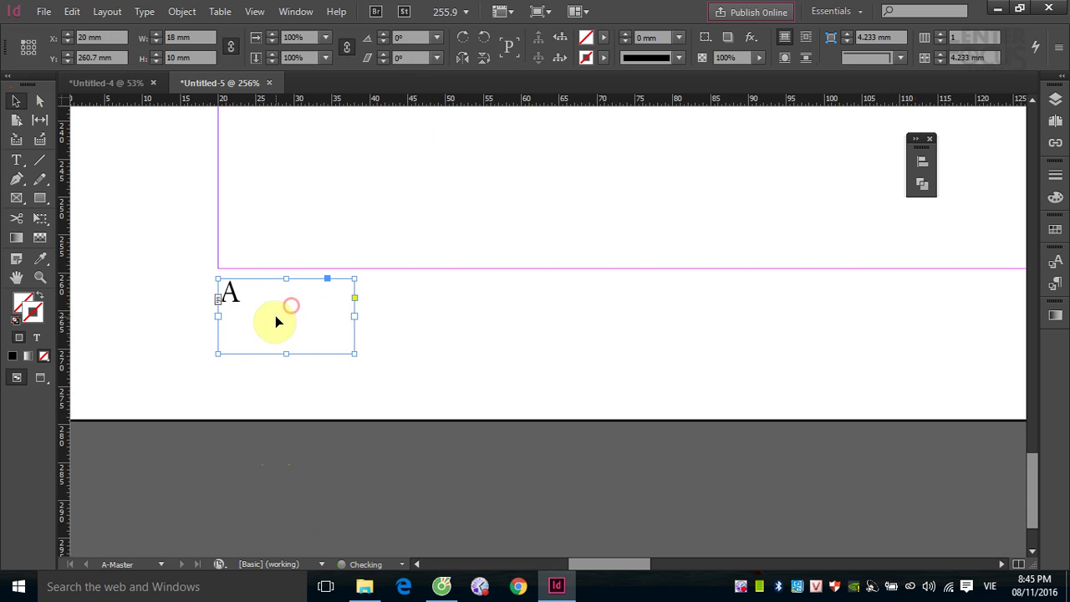
pyautogui.hotkey('ctrl', '-')
pyautogui.hotkey('ctrl', '-')
pyautogui.hotkey('ctrl', '-')
pyautogui.hotkey('ctrl', '-')
pyautogui.hotkey('ctrl', '-')
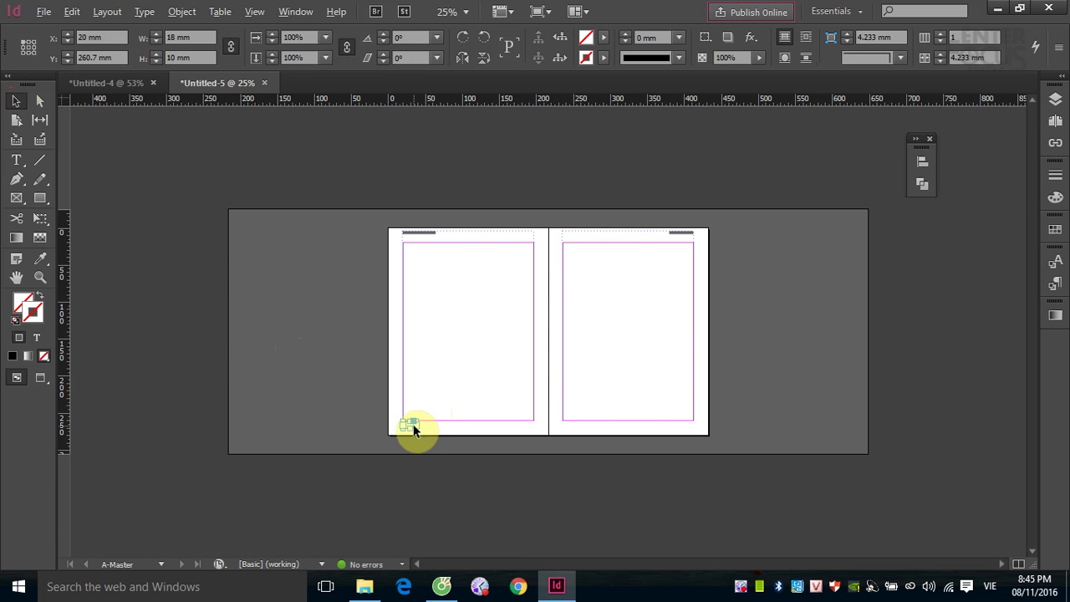
pyautogui.moveTo(413, 426); pyautogui.dragTo(654, 426)
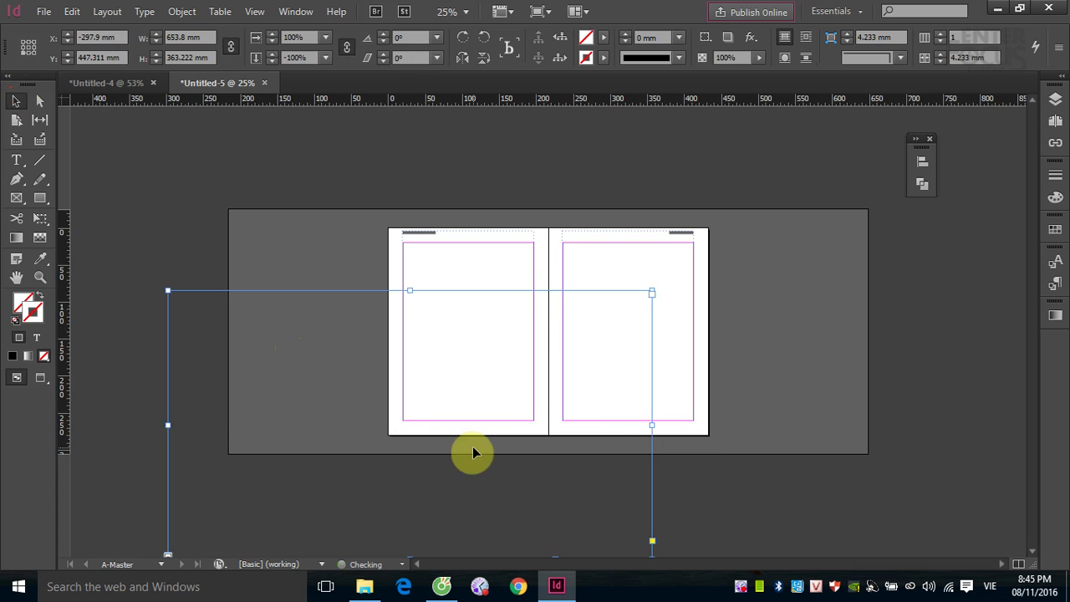
pyautogui.hotkey('ctrl', 'z')
pyautogui.hotkey('ctrl', '=')
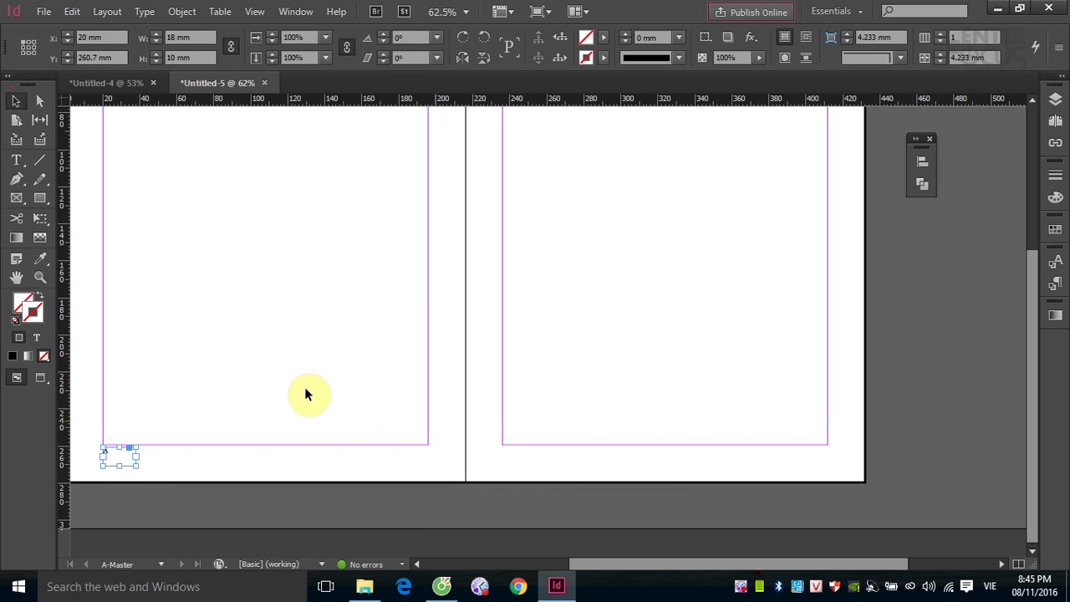
pyautogui.moveTo(119, 453); pyautogui.dragTo(810, 474)
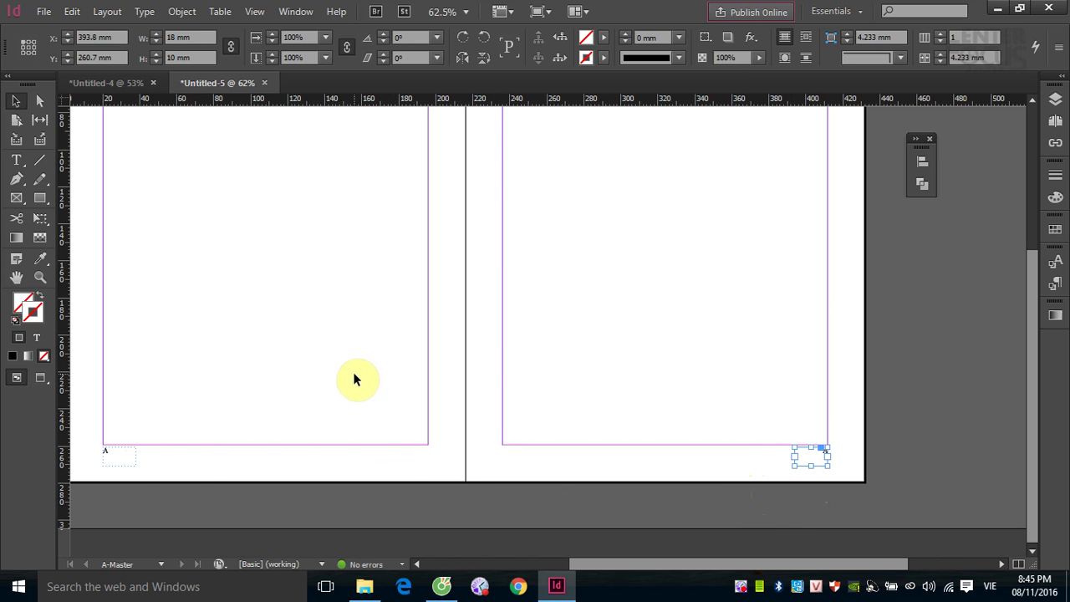
# Select both page-number frames and move them down to Y 264 mm
pyautogui.click(127, 463)
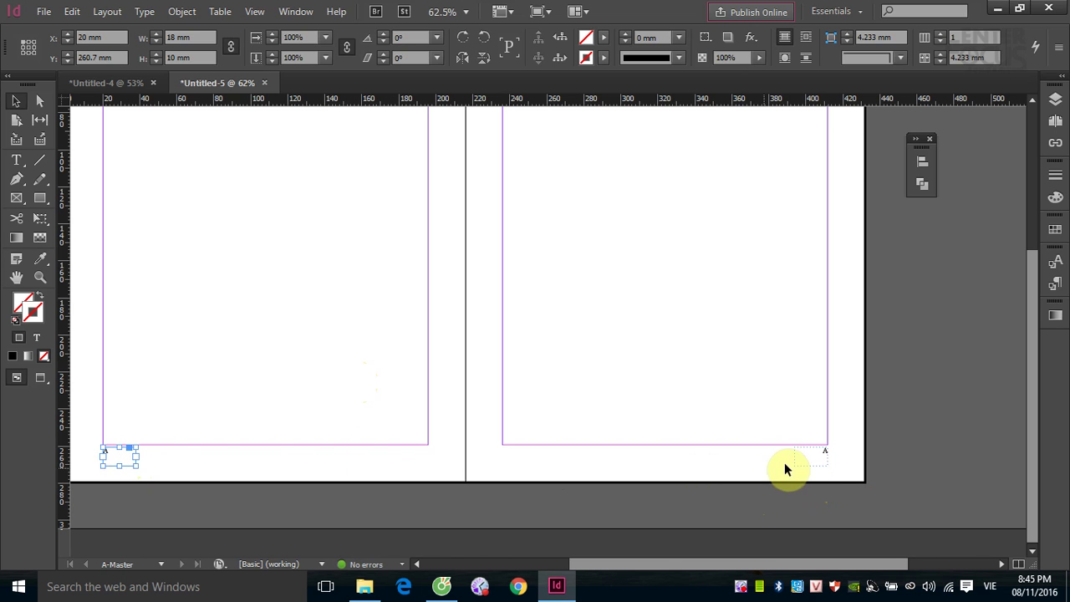
pyautogui.keyDown('shift'); pyautogui.click(808, 459); pyautogui.keyUp('shift')
pyautogui.moveTo(809, 457); pyautogui.dragTo(843, 463)
pyautogui.click(924, 365)
# Draw a horizontal rule along the left page's bottom margin and copy it onto the right page
pyautogui.click(39, 159)
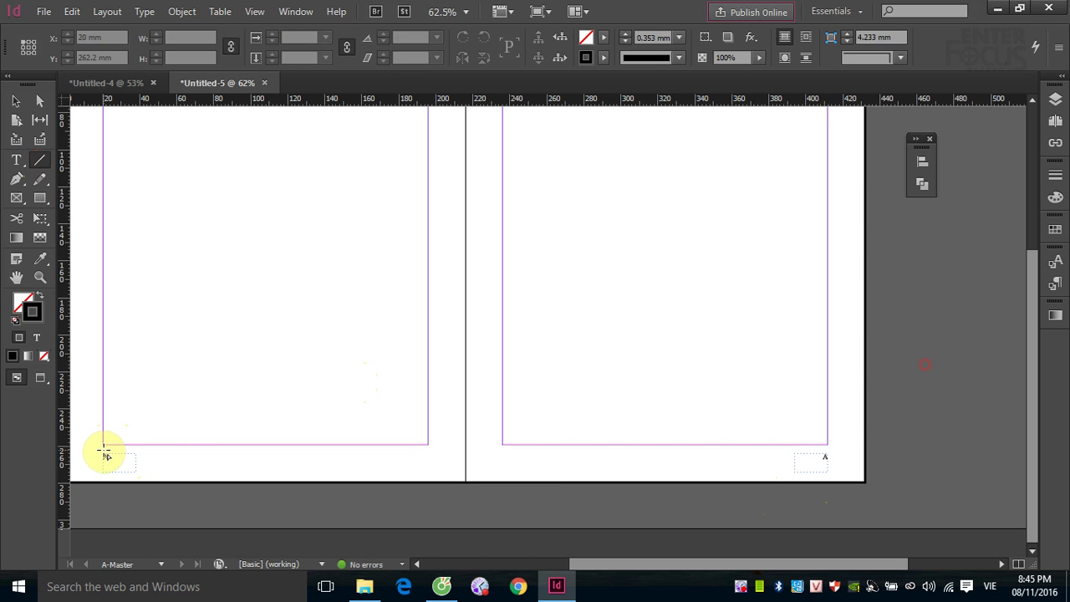
pyautogui.moveTo(104, 452); pyautogui.dragTo(431, 460)
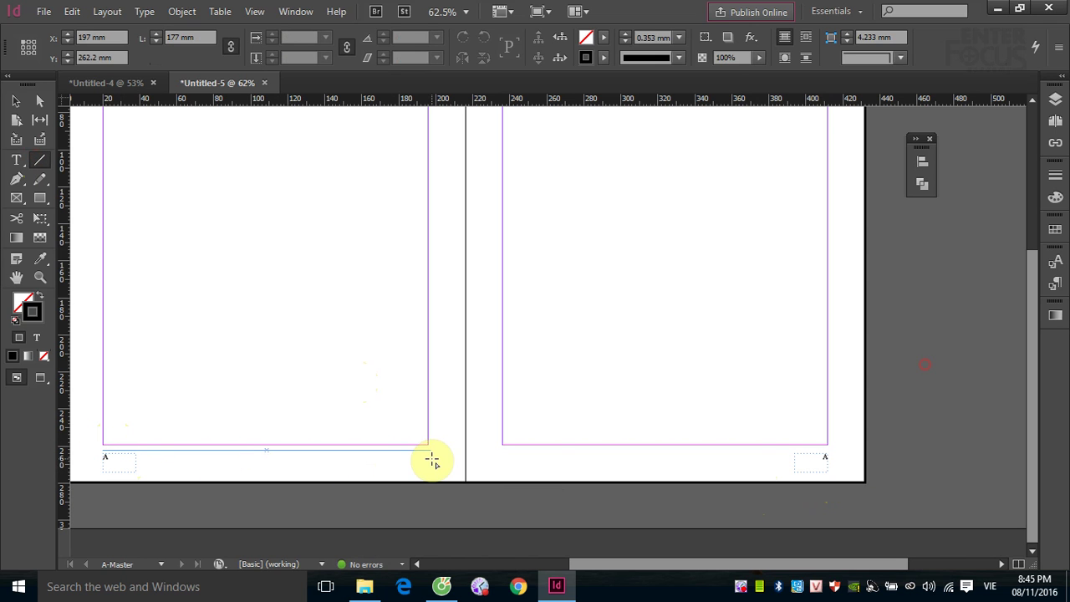
pyautogui.click(15, 101)
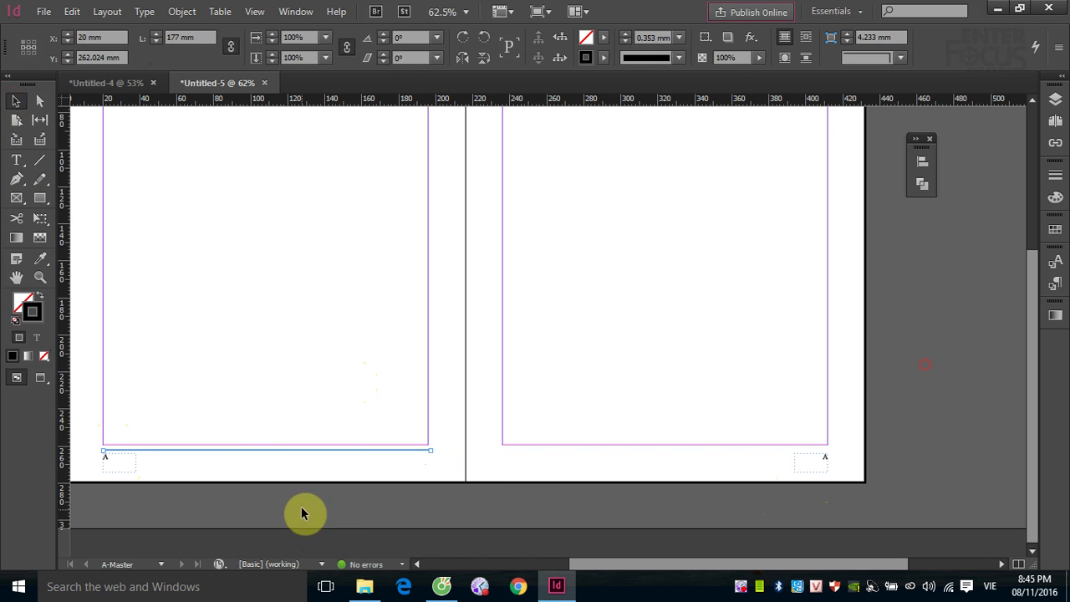
pyautogui.moveTo(286, 452); pyautogui.dragTo(687, 474)
# Select both rules and move them up to Y 12 mm near the top of the pages
pyautogui.click(407, 456)
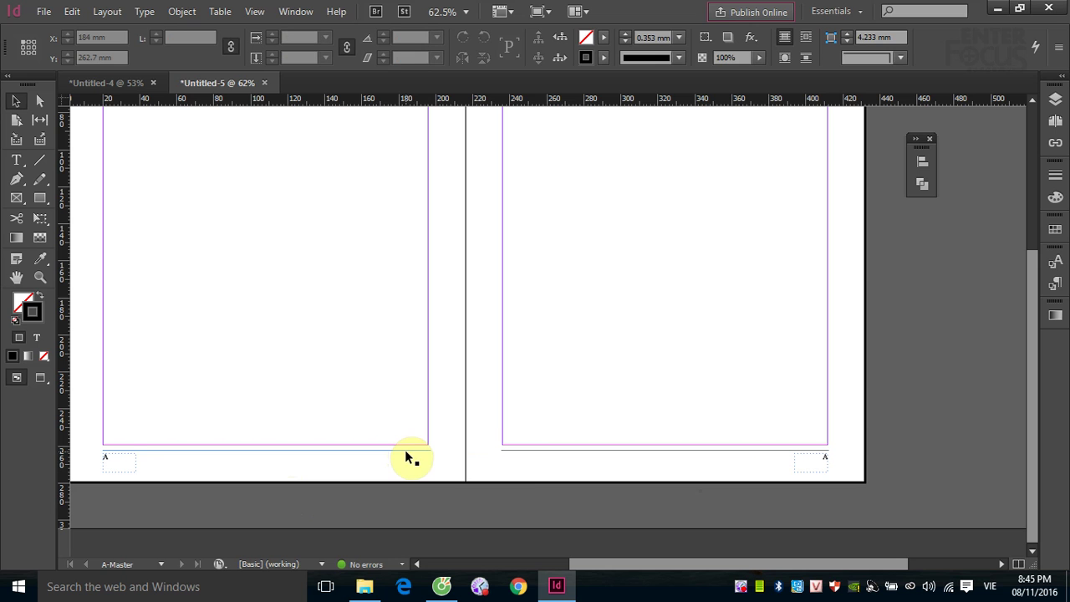
pyautogui.click(406, 453)
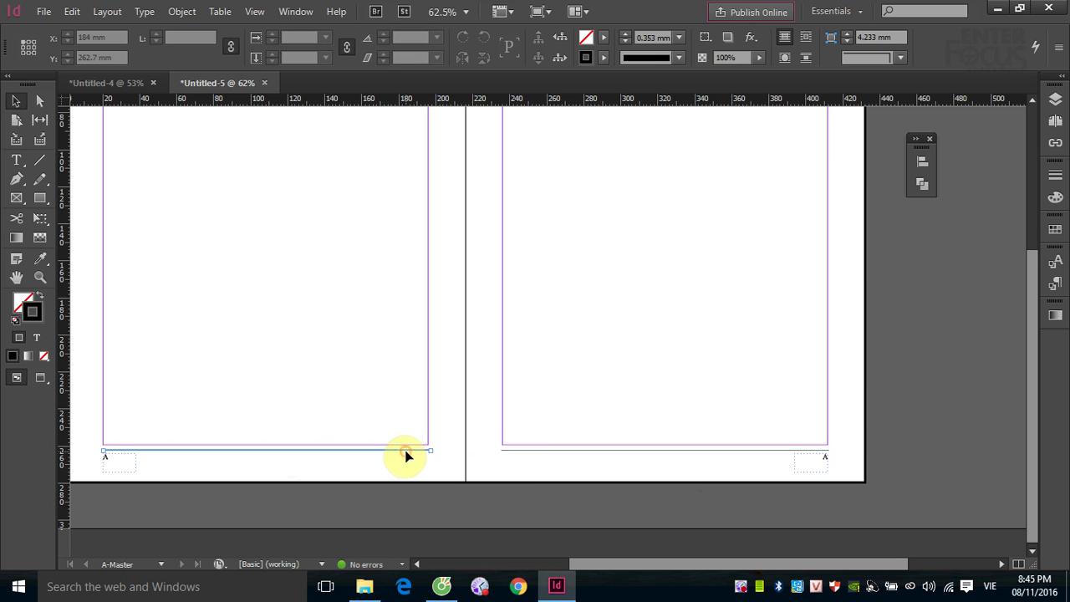
pyautogui.keyDown('shift'); pyautogui.click(524, 450); pyautogui.keyUp('shift')
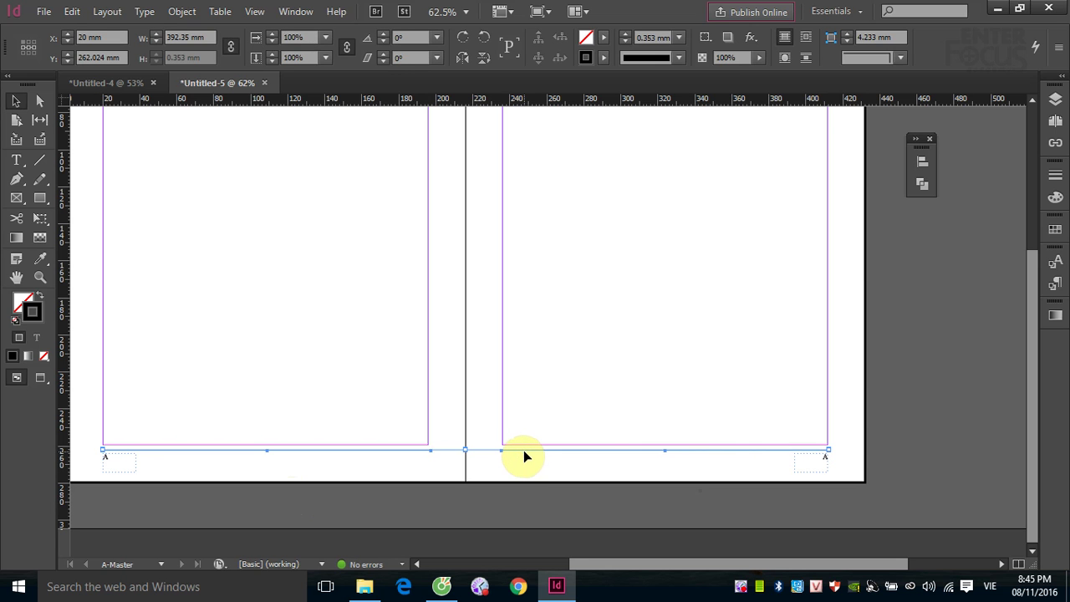
pyautogui.hotkey('ctrl', '-')
pyautogui.hotkey('ctrl', '-')
pyautogui.hotkey('ctrl', '-')
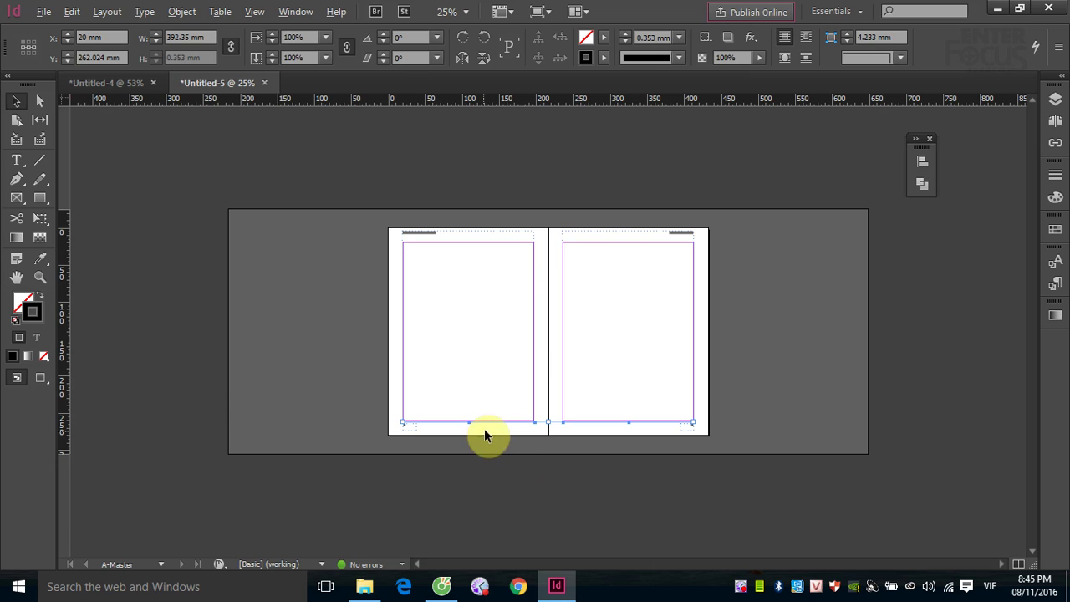
pyautogui.moveTo(490, 423); pyautogui.dragTo(475, 241)
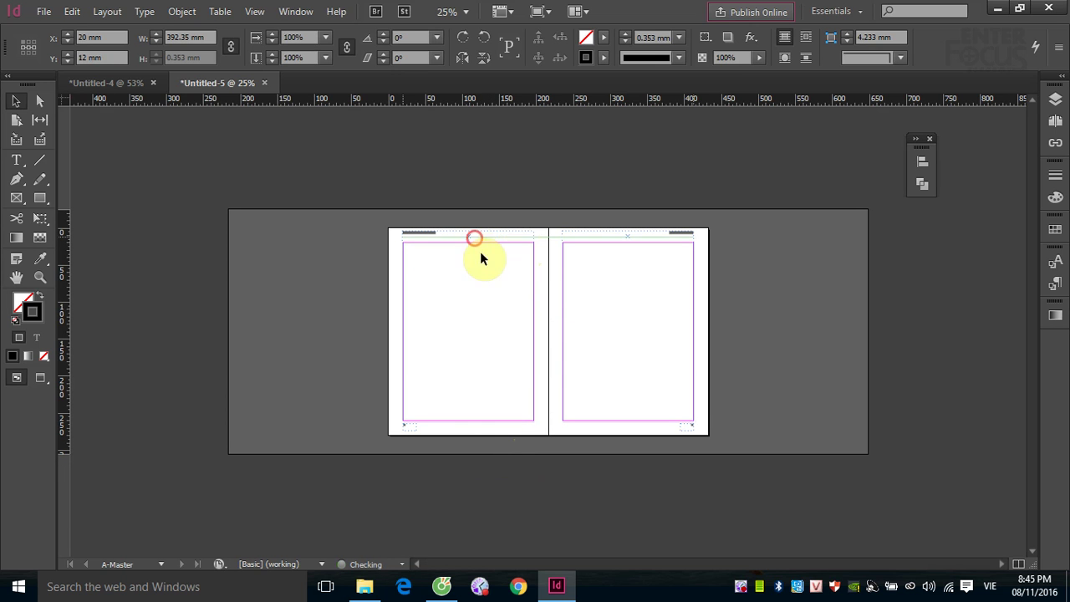
# Deselect the rules, zoom in on the left page's header and go to page 1
pyautogui.click(789, 320)
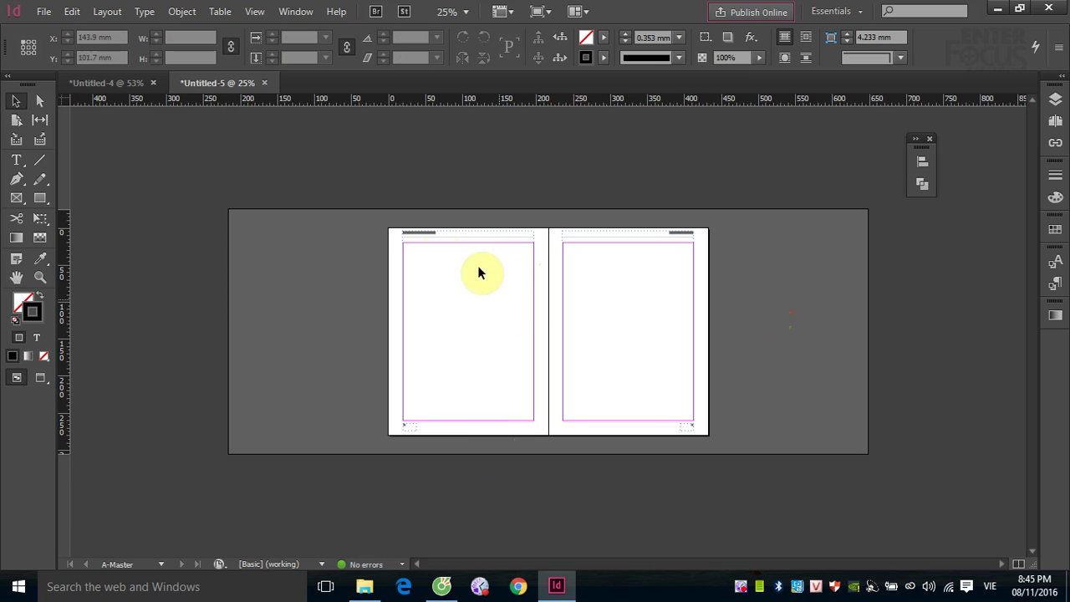
pyautogui.click(386, 225)
pyautogui.moveTo(386, 226); pyautogui.dragTo(612, 337)
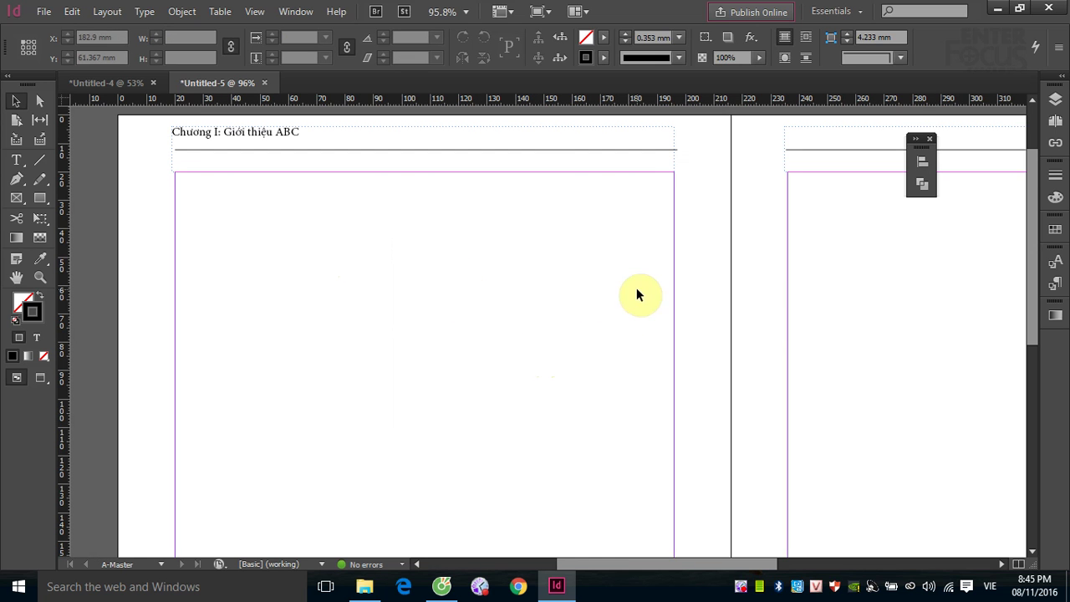
pyautogui.click(1053, 119)
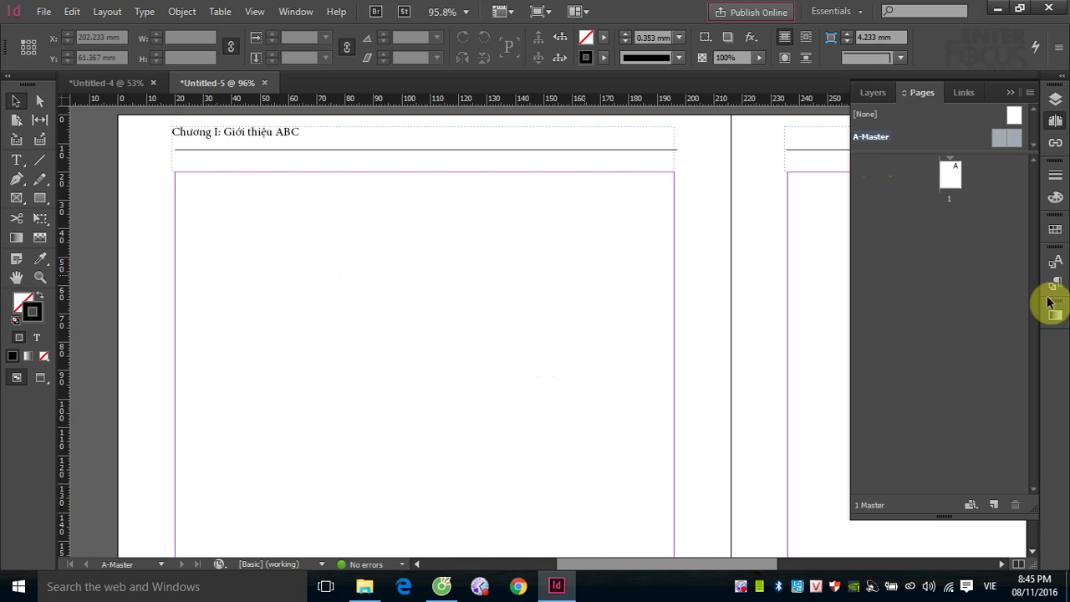
pyautogui.click(955, 179)
pyautogui.doubleClick(955, 179)
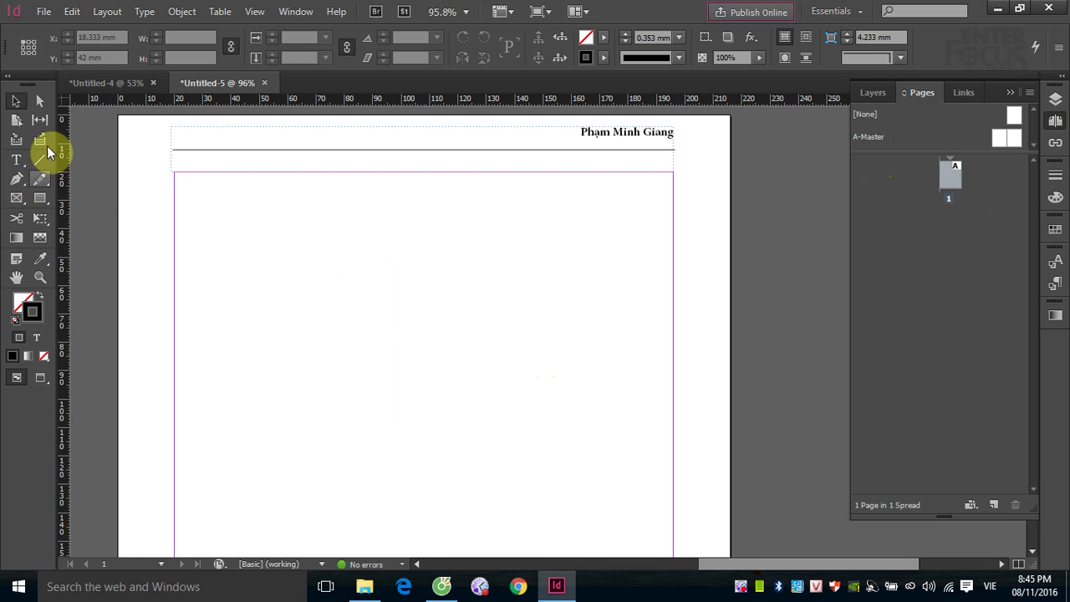
# Place Lorem ipsum dolor sit amet.docx and autoflow it from page 1 to fill 22 pages
pyautogui.click(46, 13)
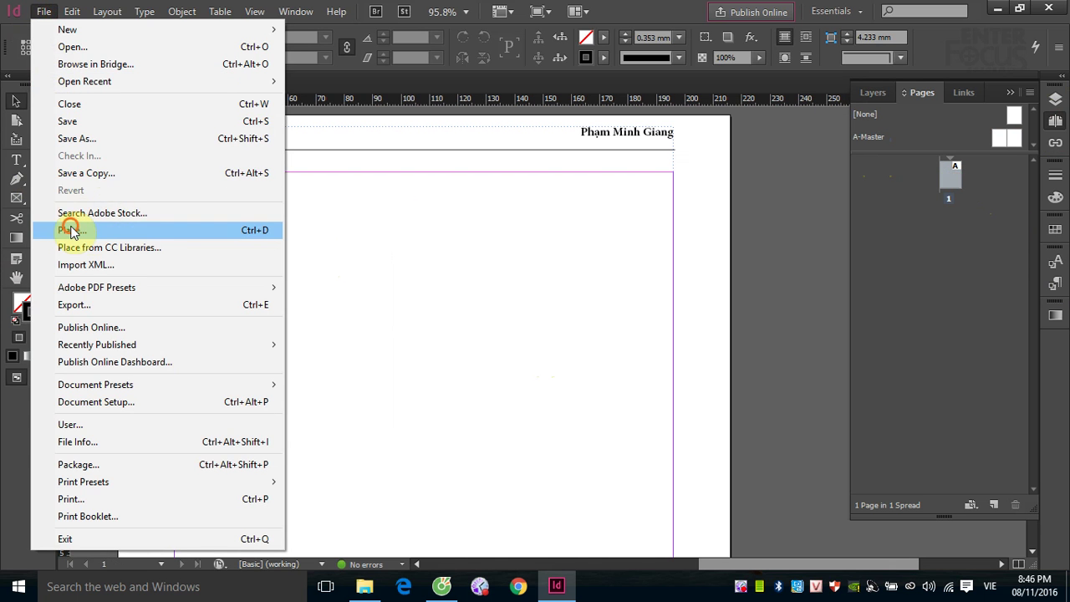
pyautogui.click(67, 229)
pyautogui.click(604, 196)
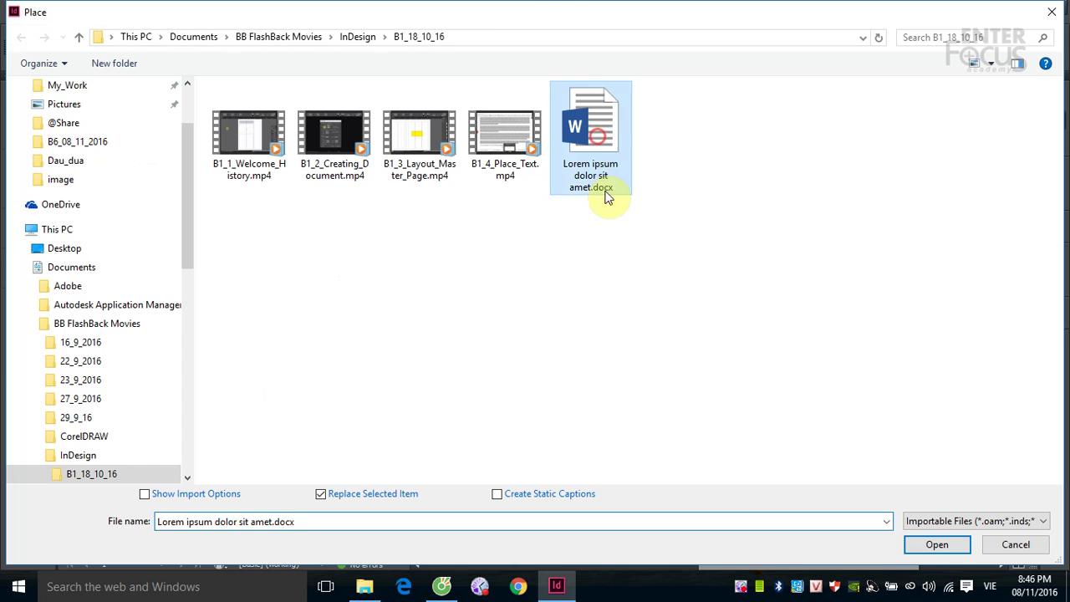
pyautogui.click(933, 545)
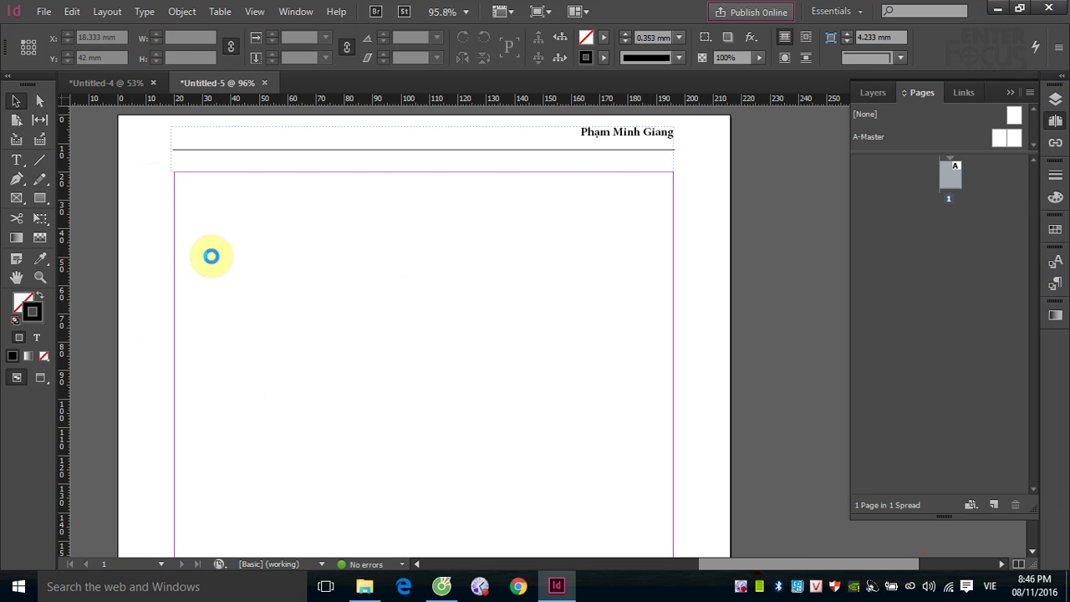
pyautogui.click(177, 175)
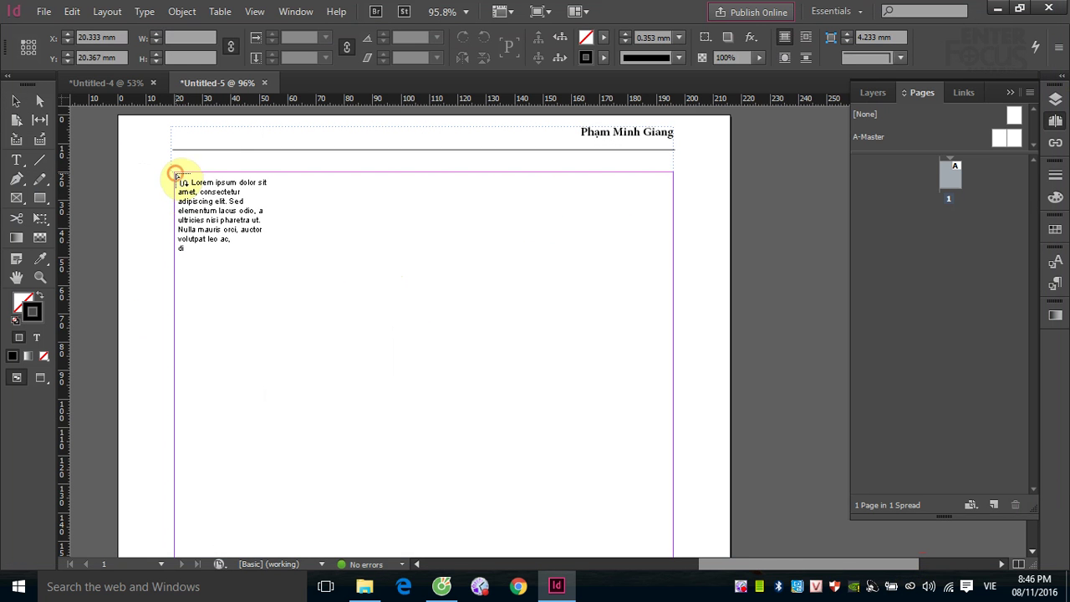
pyautogui.hotkey('ctrl', 'z')
pyautogui.keyDown('shift'); pyautogui.click(491, 279); pyautogui.keyUp('shift')
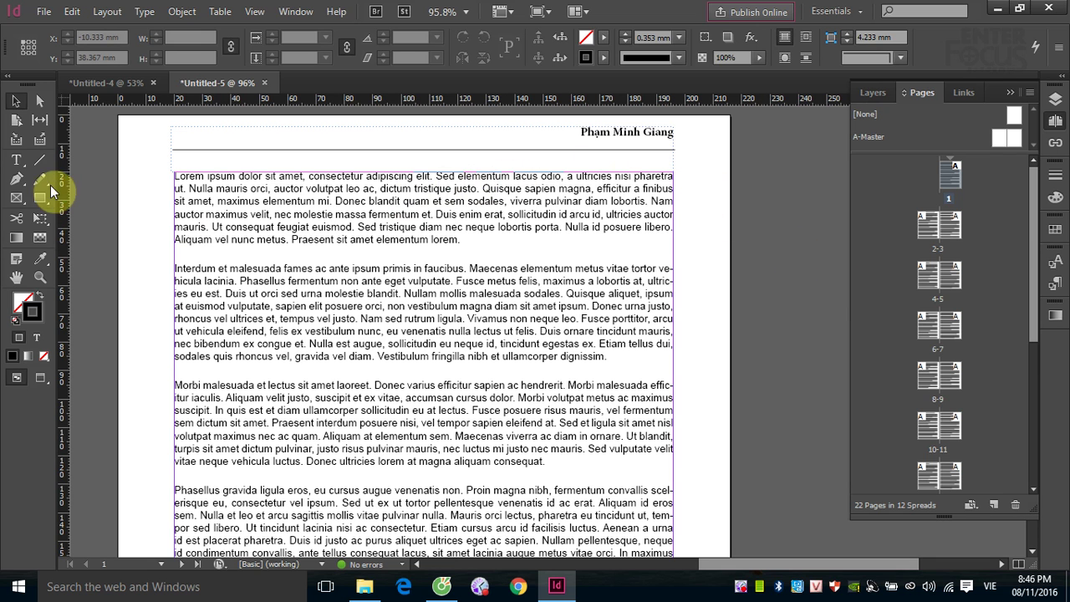
pyautogui.click(16, 159)
# Split off the first sentence and replace it with the heading 'Chương I: Giới thiệu ABC'
pyautogui.click(438, 175)
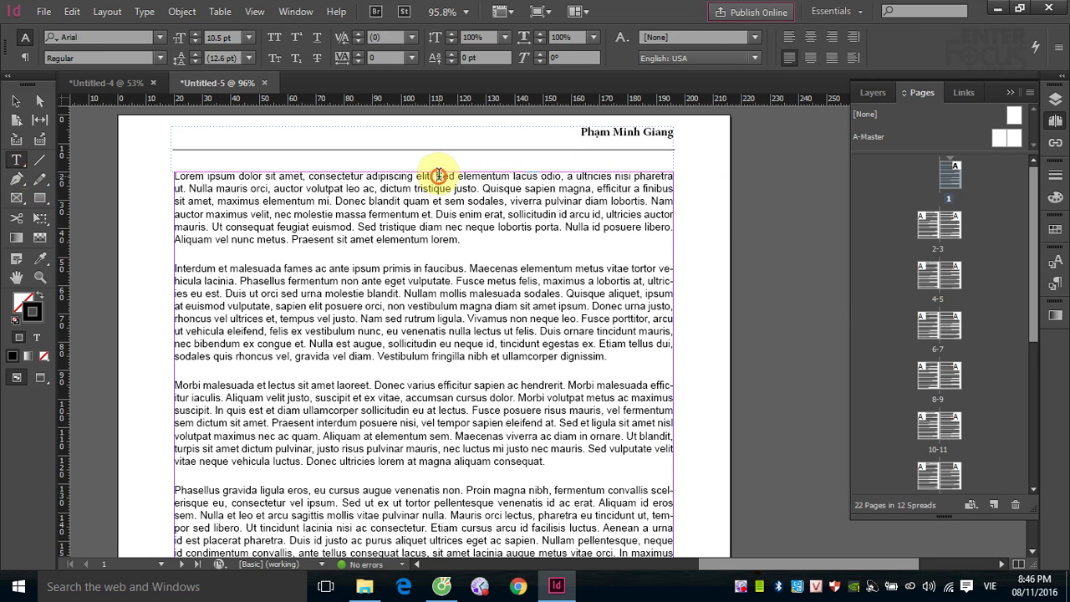
pyautogui.press('Return')
pyautogui.press('Return')
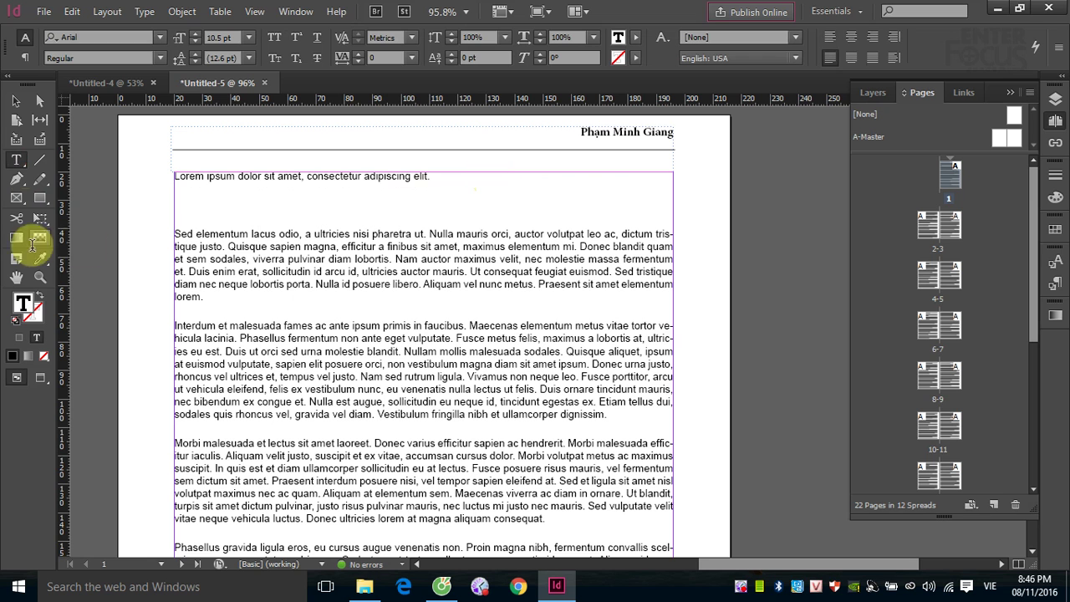
pyautogui.moveTo(174, 176); pyautogui.dragTo(447, 188)
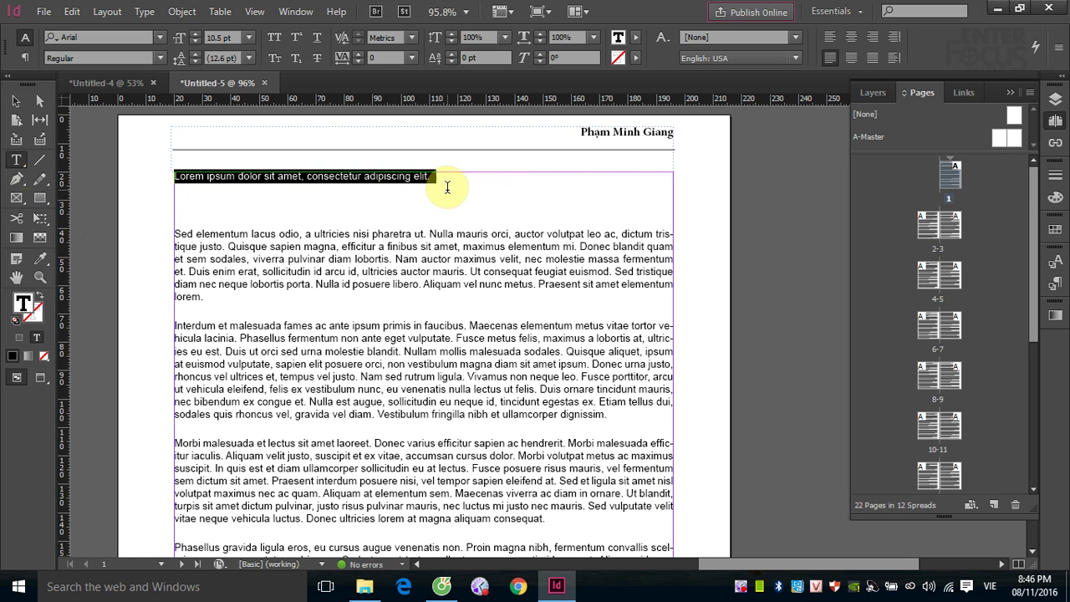
pyautogui.write('C')
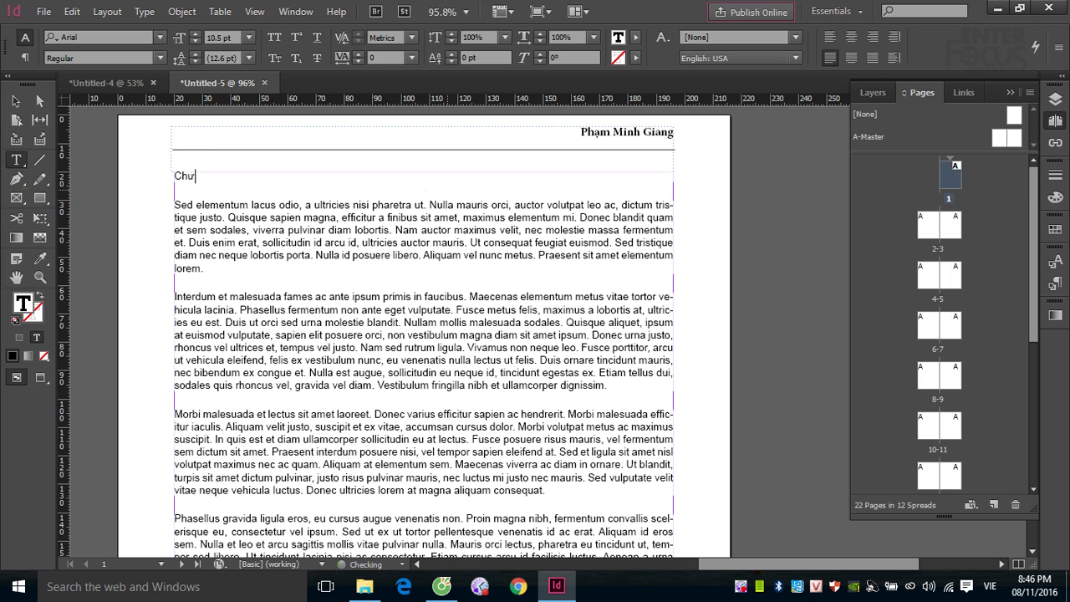
pyautogui.write('hương I: Giới thiệu ABC')
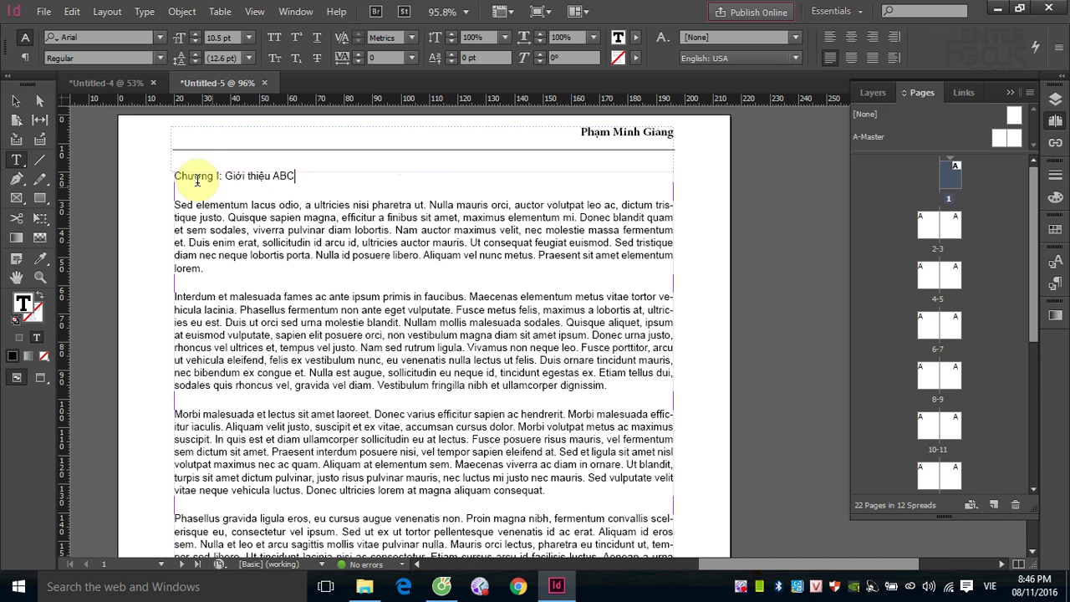
# Format the heading as 18 pt Arial Bold
pyautogui.moveTo(177, 173); pyautogui.dragTo(294, 175)
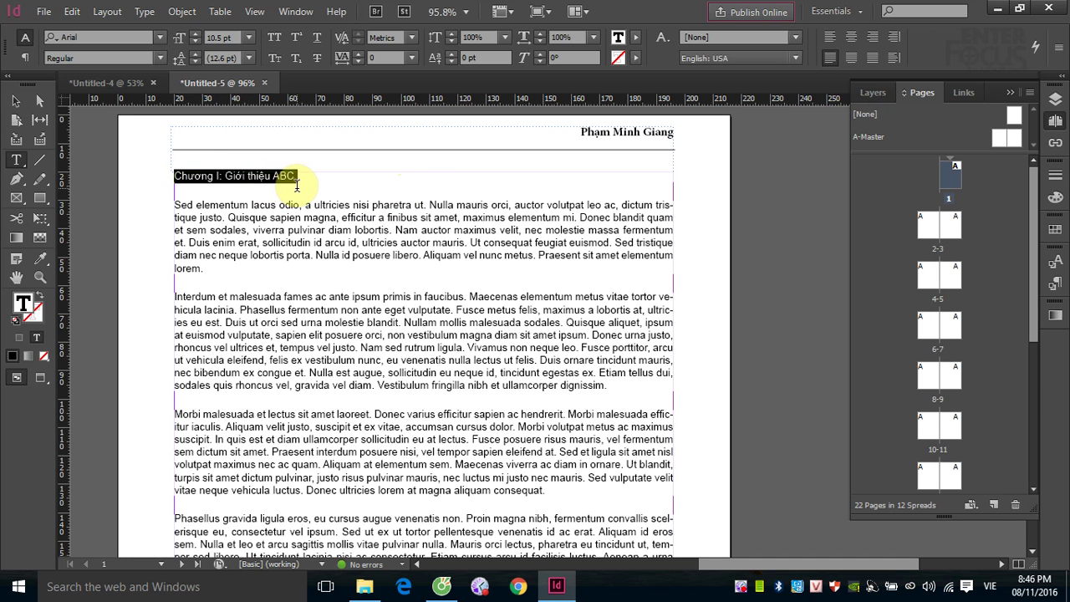
pyautogui.click(249, 37)
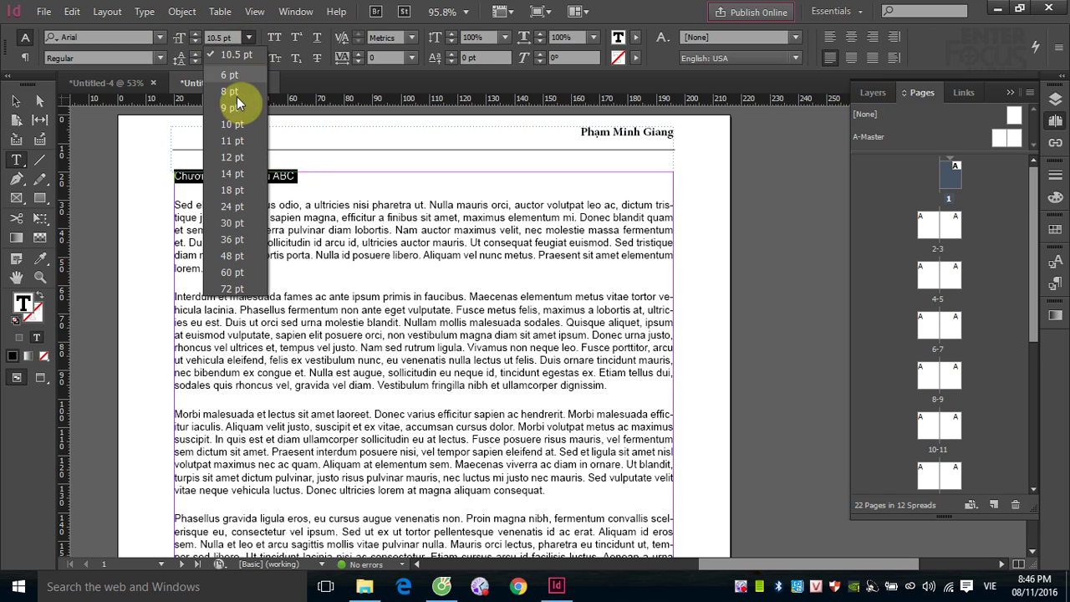
pyautogui.click(211, 188)
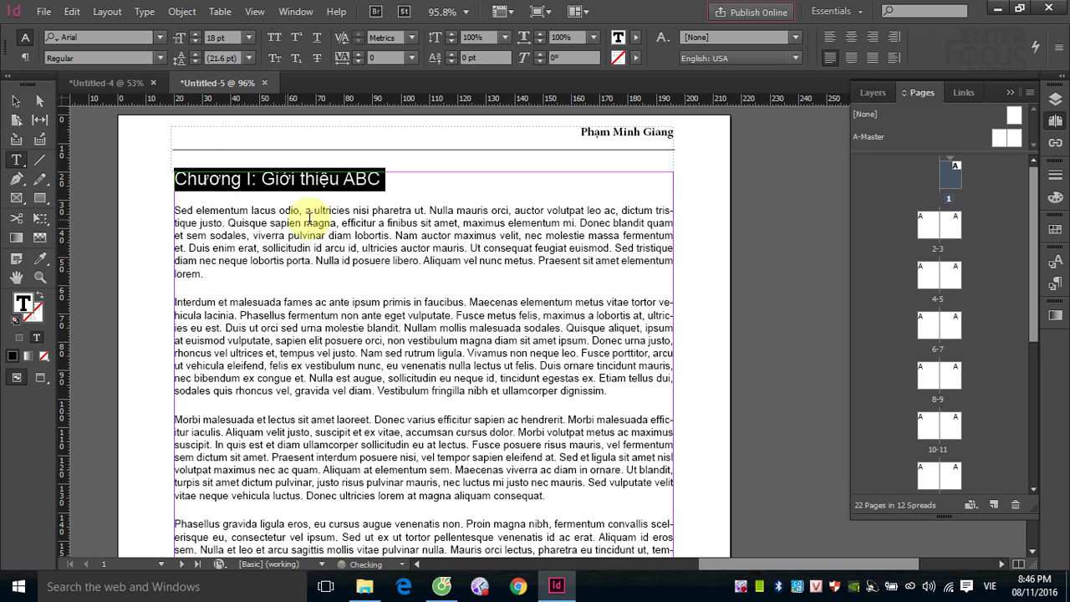
pyautogui.click(159, 57)
pyautogui.click(111, 129)
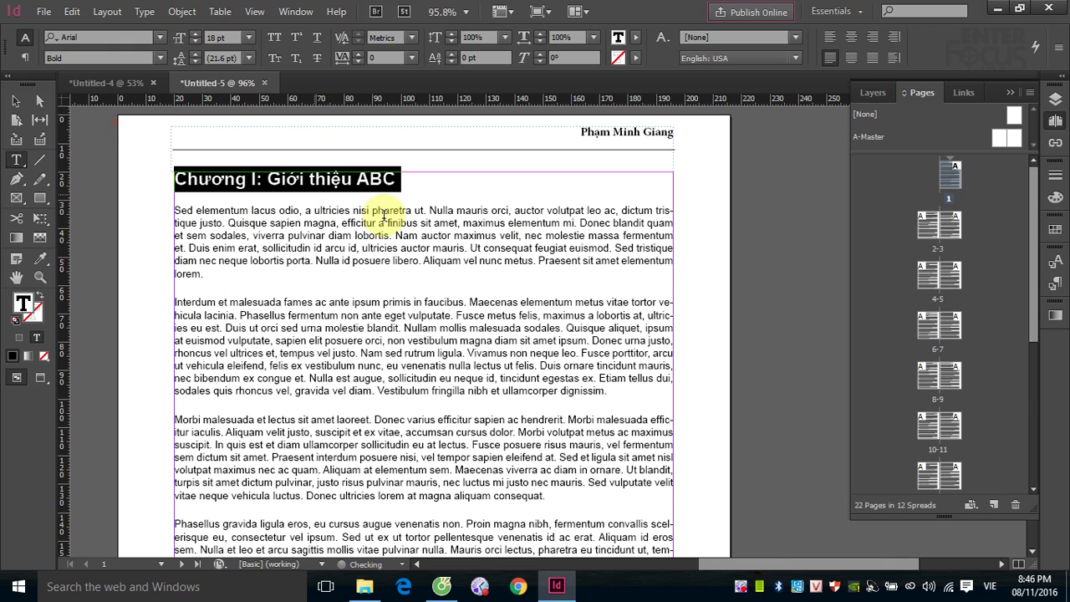
pyautogui.click(15, 102)
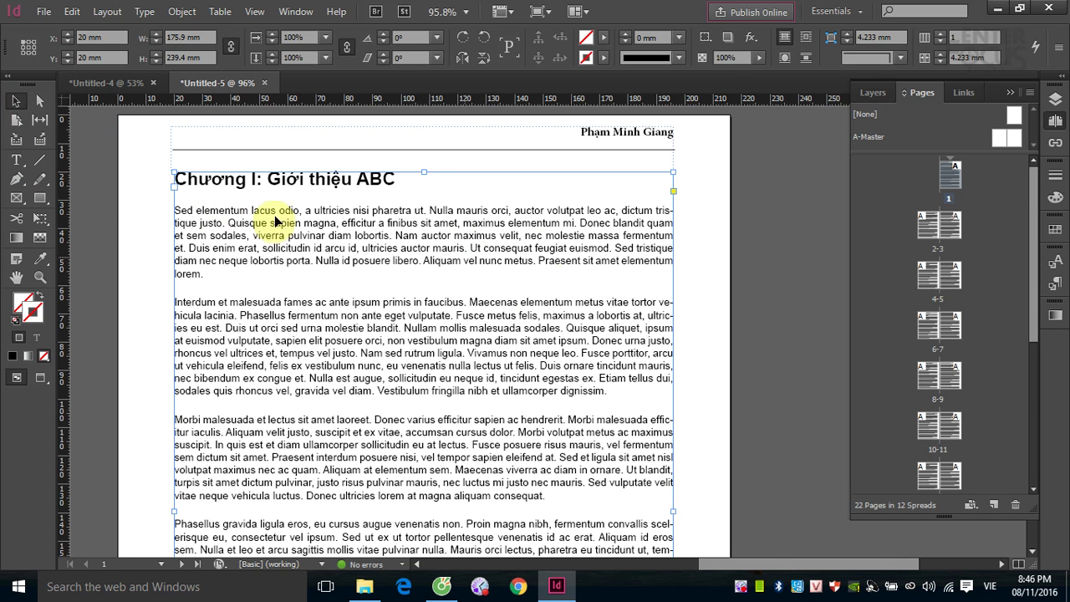
# Reselect the heading text and show all styles in an enlarged Paragraph Styles panel
pyautogui.click(16, 160)
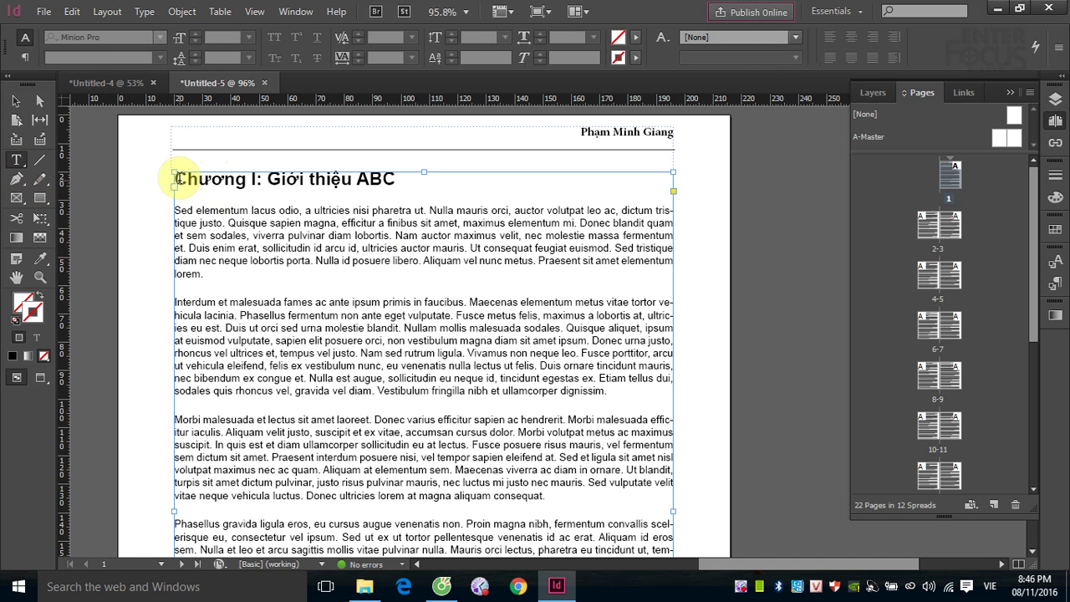
pyautogui.moveTo(176, 177); pyautogui.dragTo(395, 178)
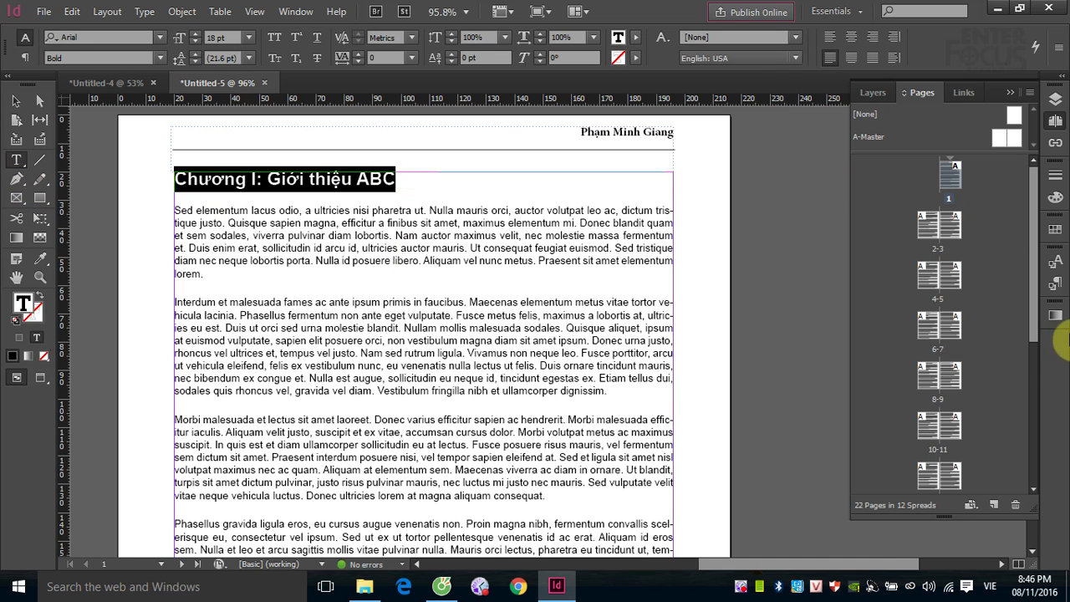
pyautogui.click(1057, 269)
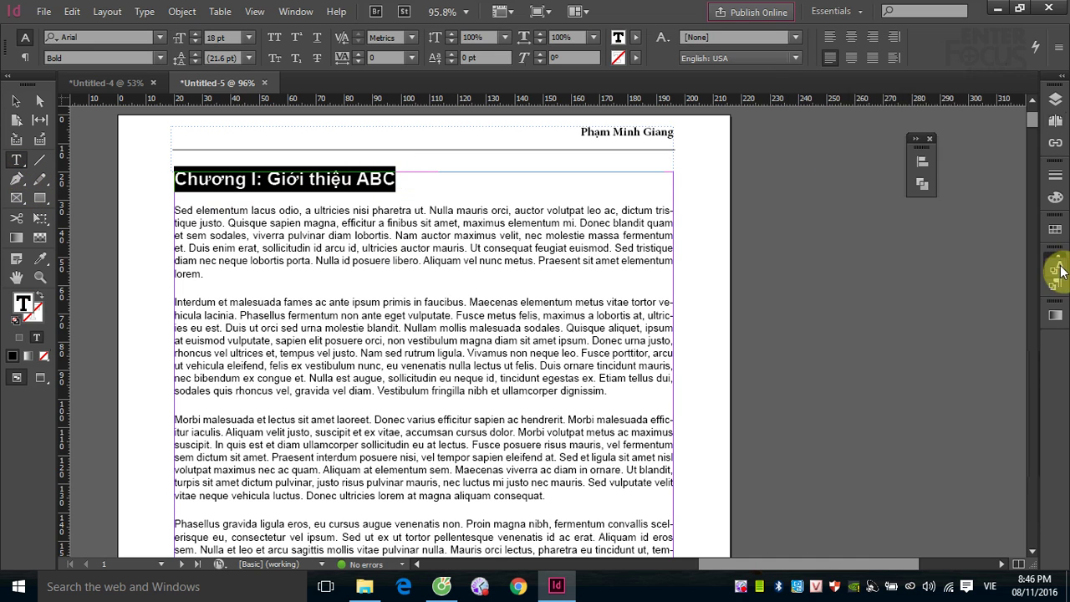
pyautogui.moveTo(1060, 270)
pyautogui.mouseDown()
pyautogui.moveTo(1053, 282)
pyautogui.moveTo(965, 306)
pyautogui.moveTo(1055, 260)
pyautogui.mouseUp()
pyautogui.click(1055, 262)
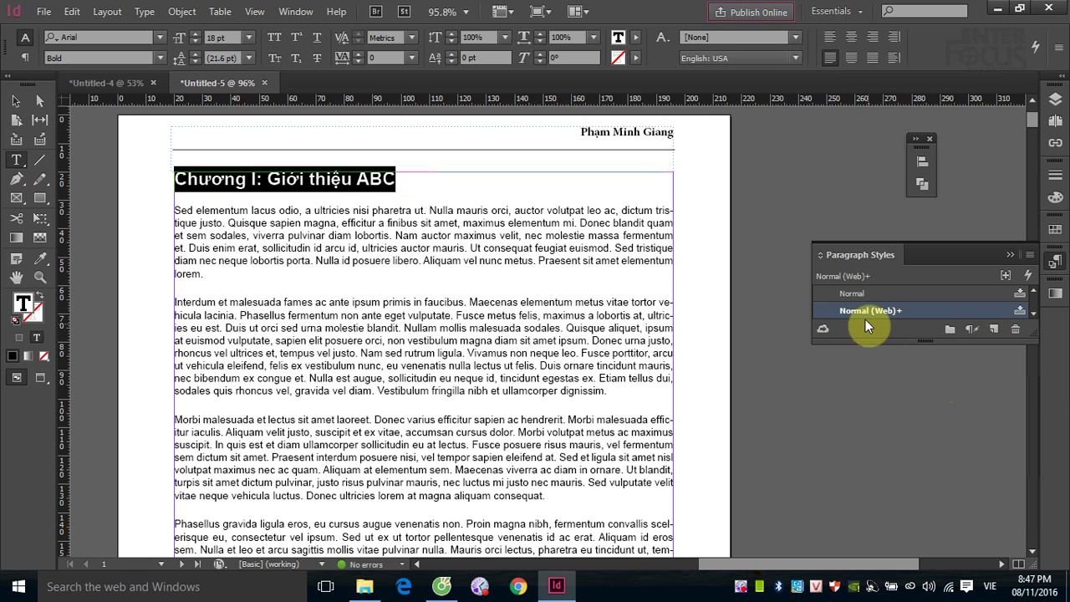
pyautogui.moveTo(862, 313)
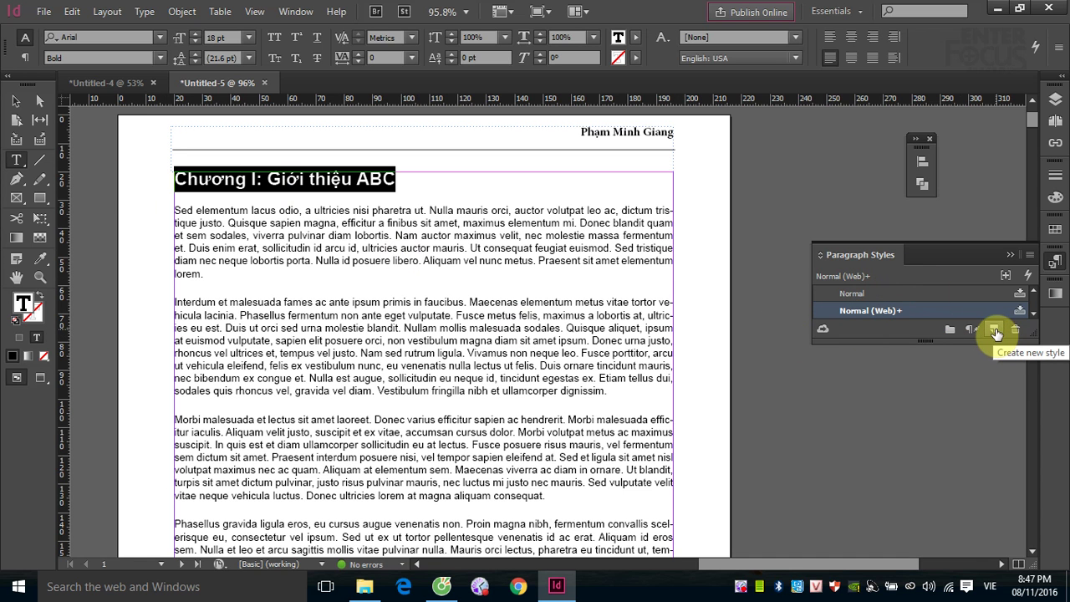
pyautogui.moveTo(1034, 340); pyautogui.dragTo(1025, 437)
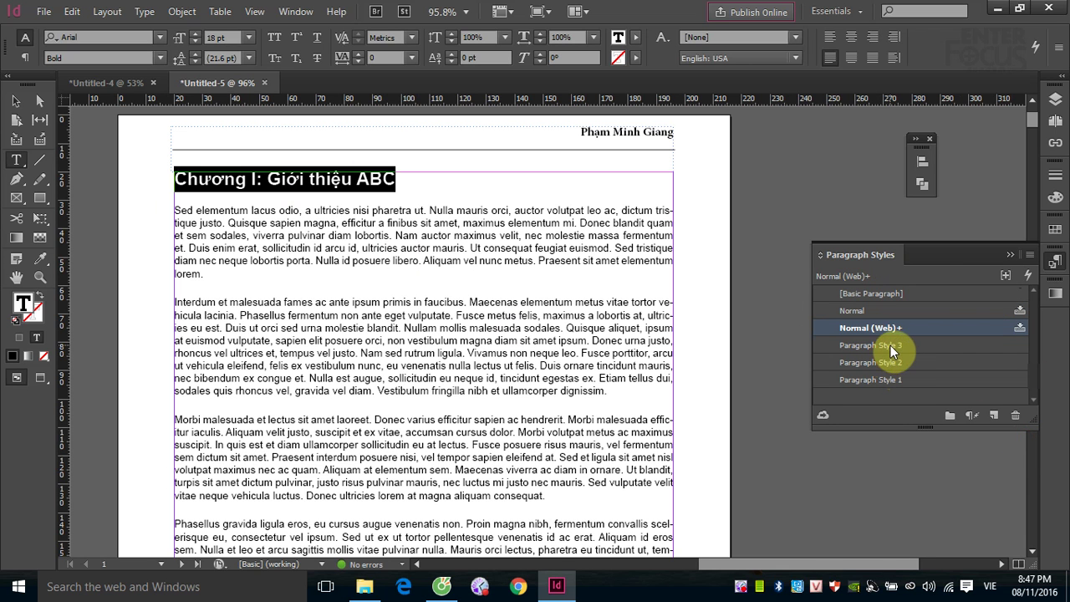
# Delete Paragraph Style 3 and Paragraph Style 2
pyautogui.click(890, 346)
pyautogui.click(1017, 418)
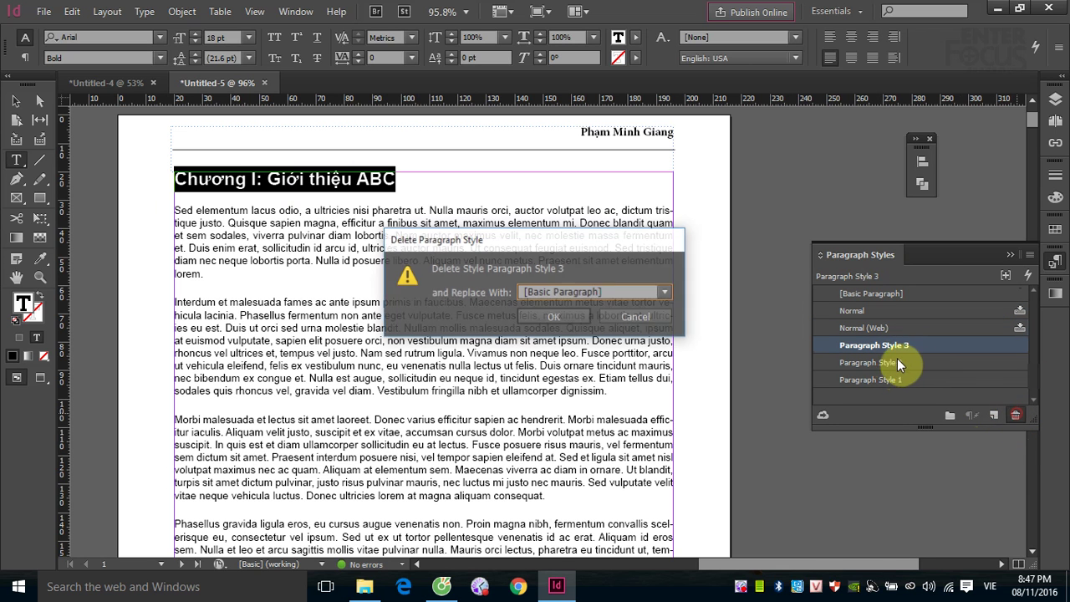
pyautogui.click(565, 311)
pyautogui.click(878, 345)
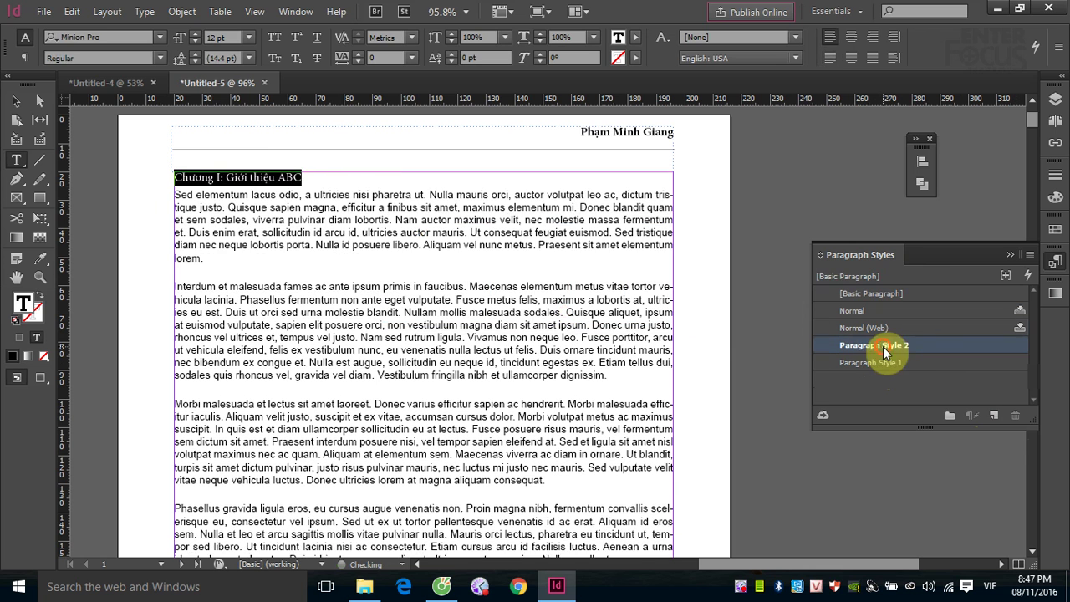
pyautogui.click(1015, 415)
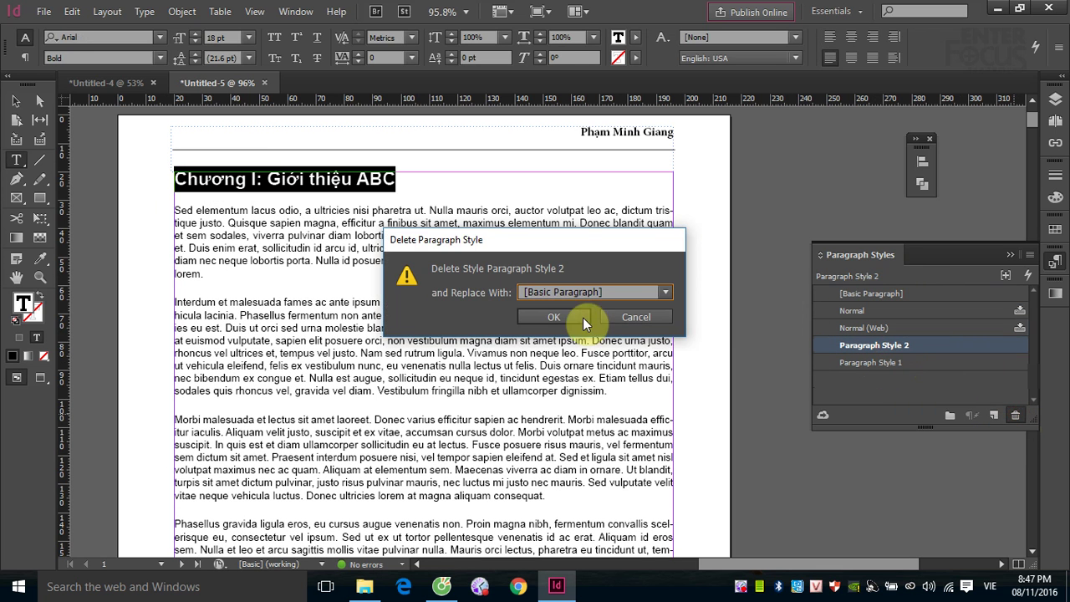
pyautogui.click(582, 318)
# Apply Paragraph Style 1 to the heading and rename it CHUONG
pyautogui.click(865, 346)
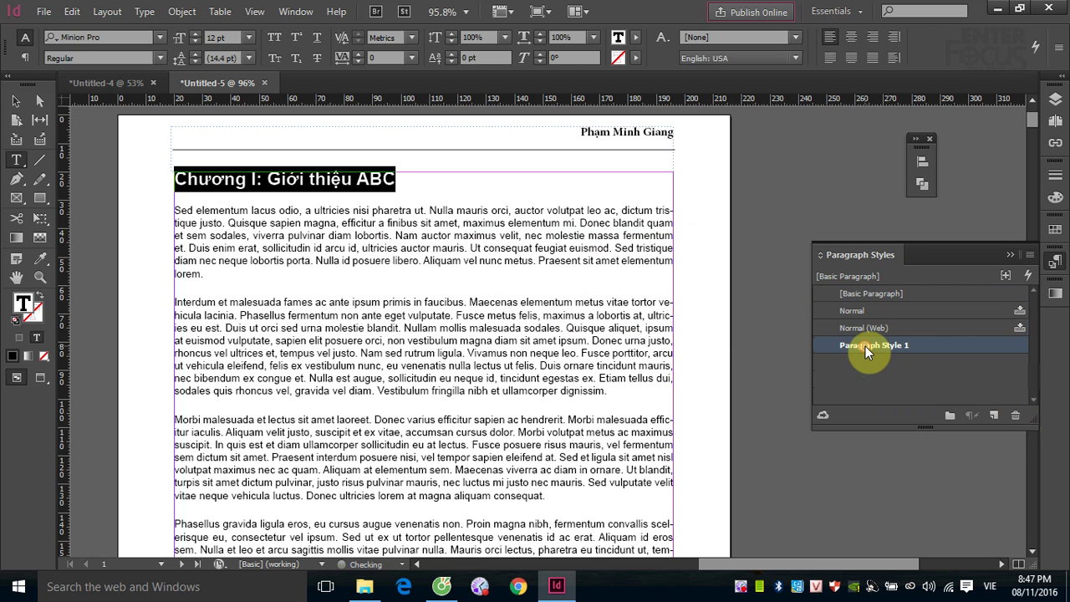
pyautogui.doubleClick(865, 346)
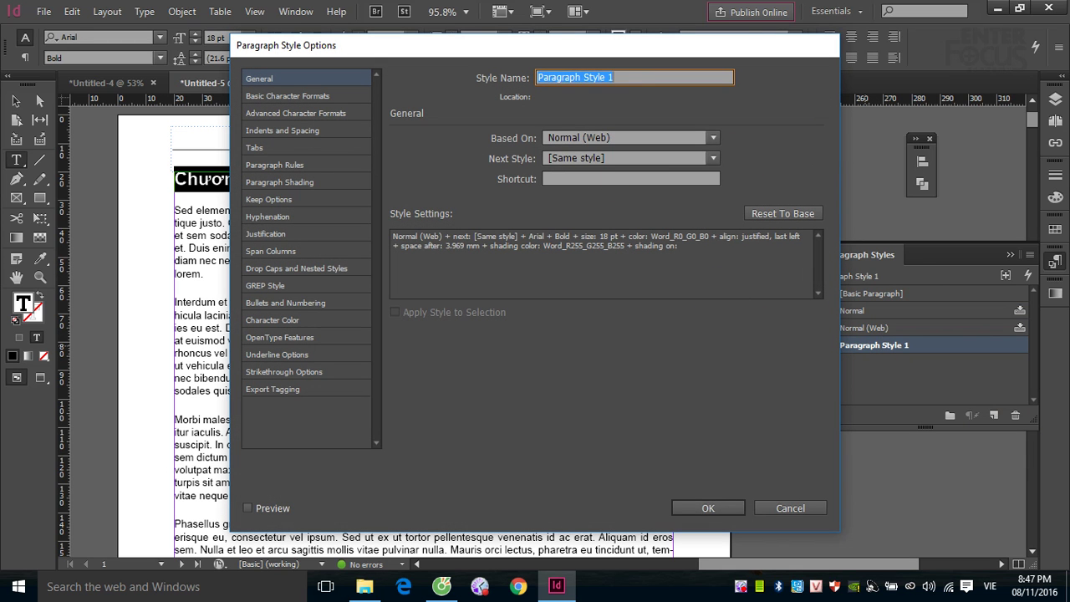
pyautogui.write('CHUONG')
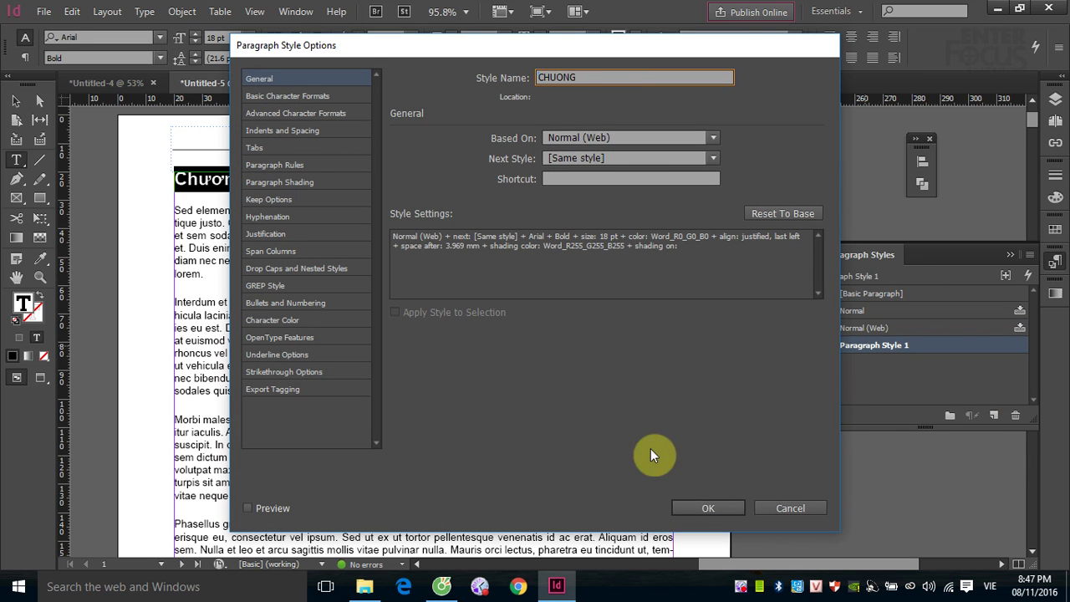
pyautogui.click(705, 505)
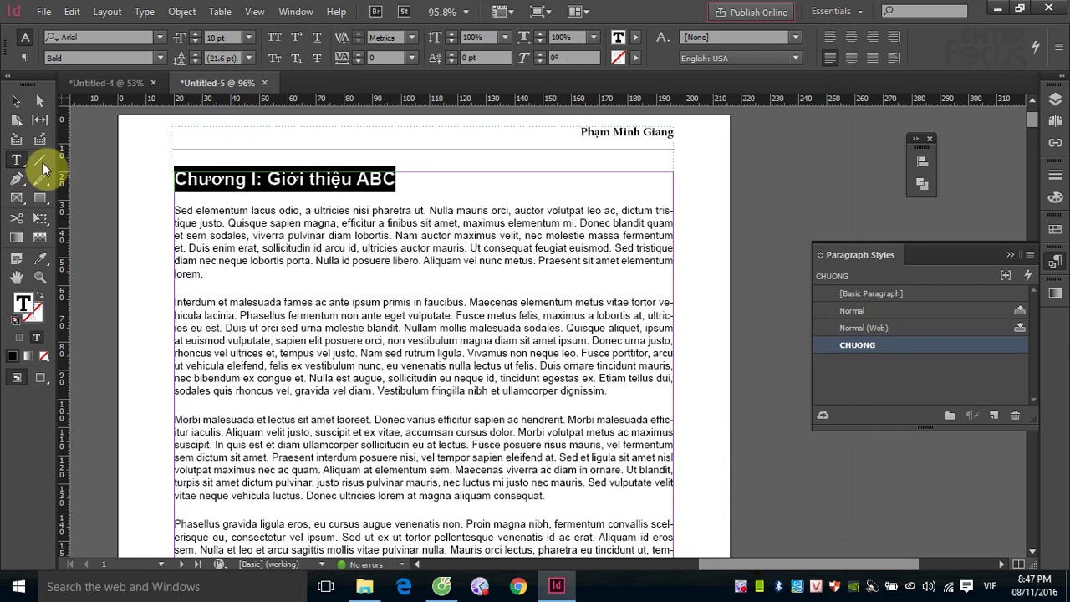
pyautogui.click(15, 102)
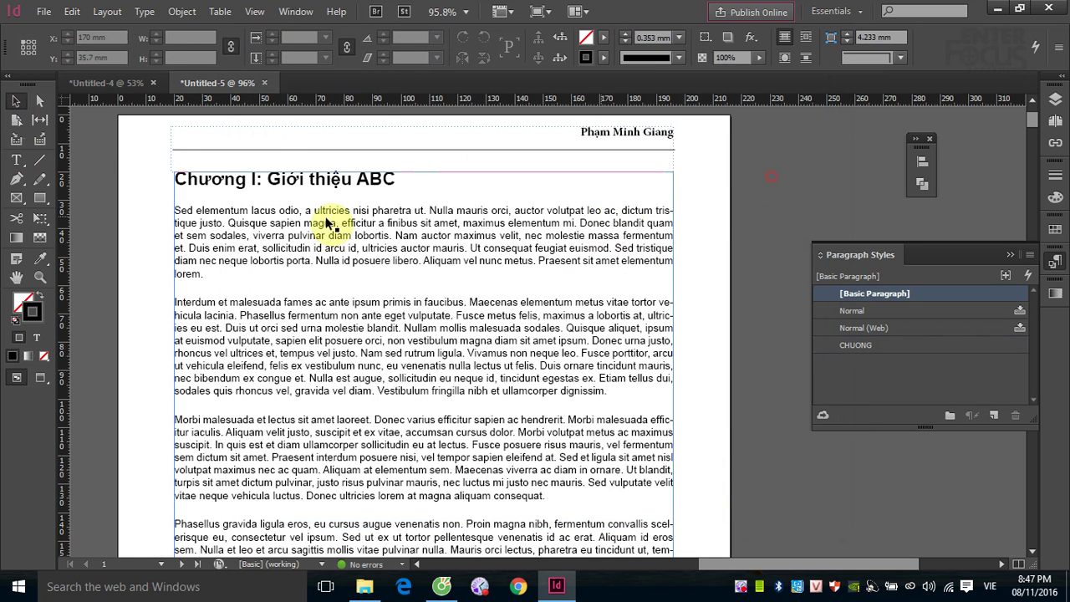
# Save As with the file name Chuong1_Gioi_thieu_ABC.indd in B6_08_11_2016
pyautogui.click(43, 11)
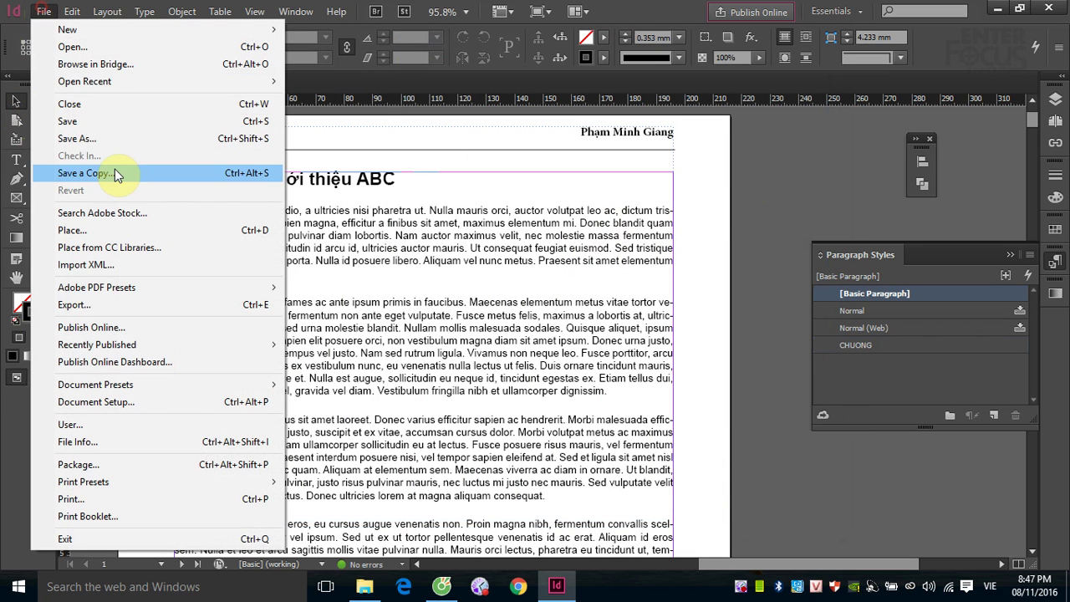
pyautogui.click(71, 122)
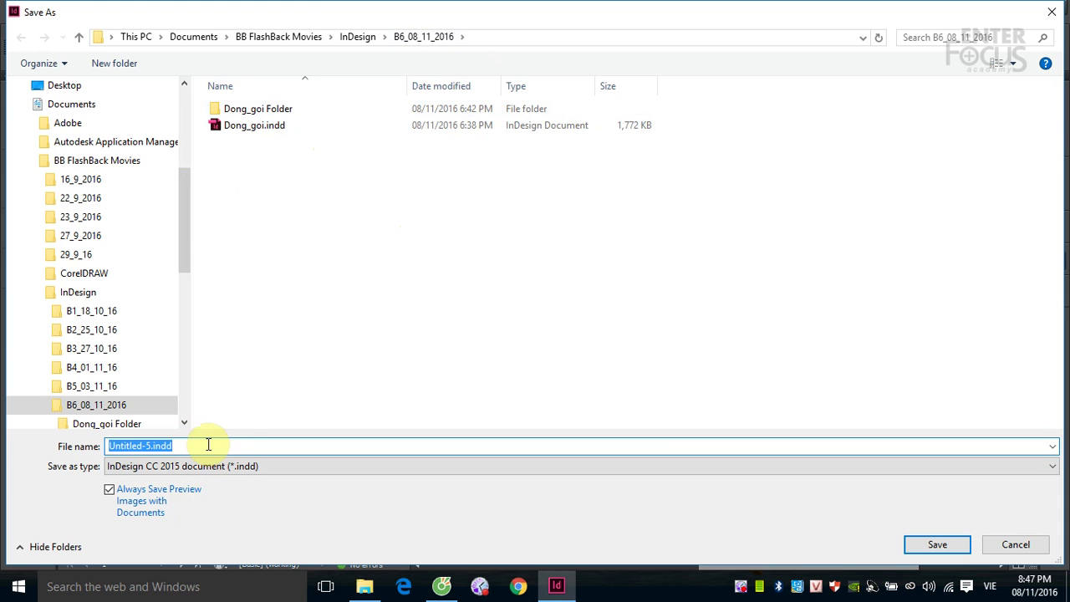
pyautogui.write('Chuong1_Gioi_thieu_ABC')
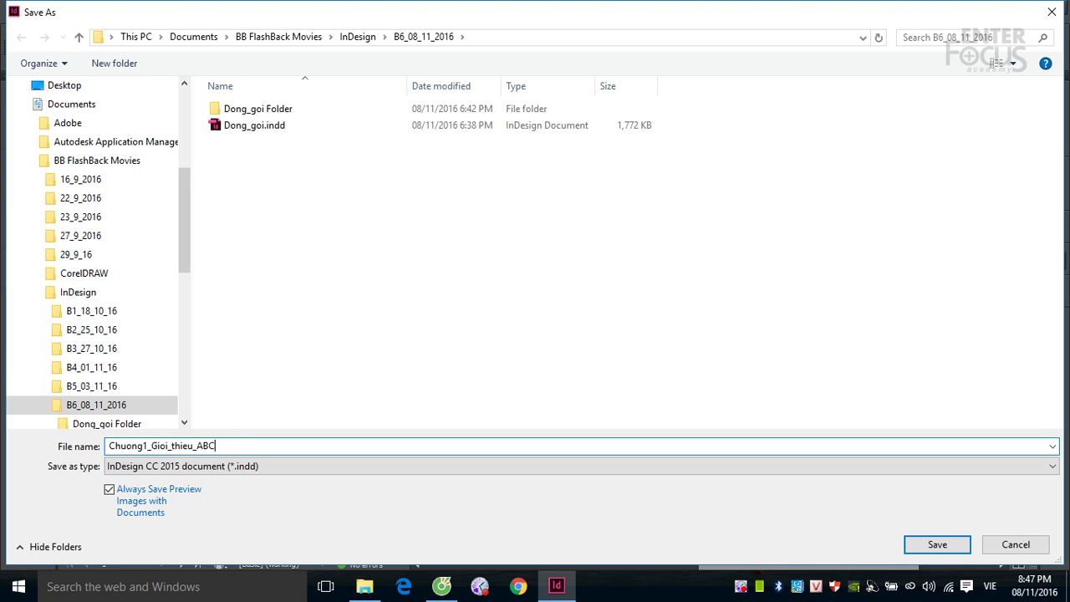
pyautogui.click(922, 543)
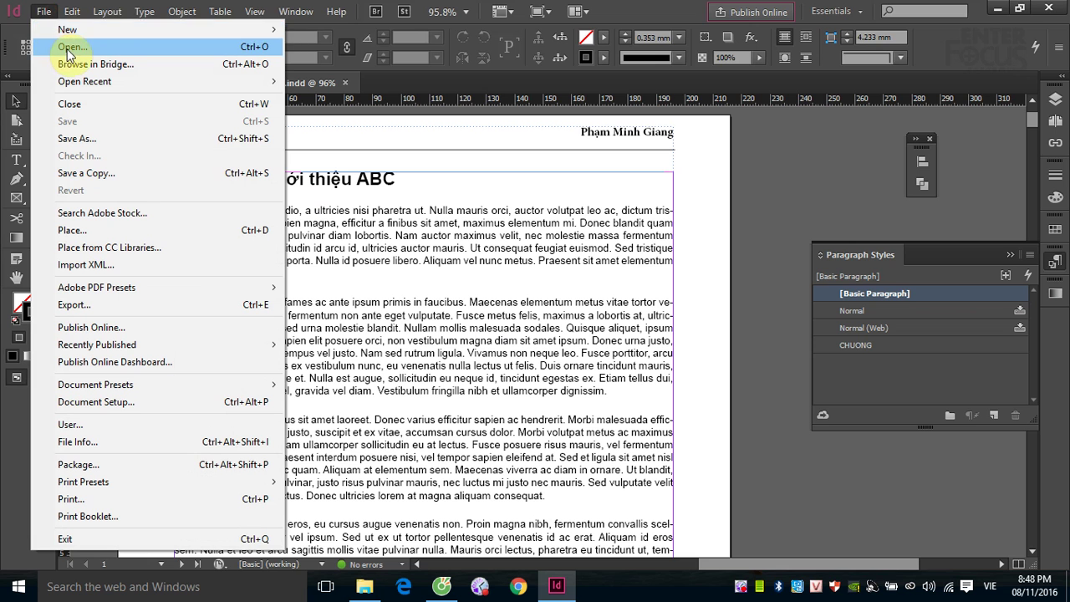
# Create a new blank document with the default settings
pyautogui.moveTo(75, 29)
pyautogui.click(331, 33)
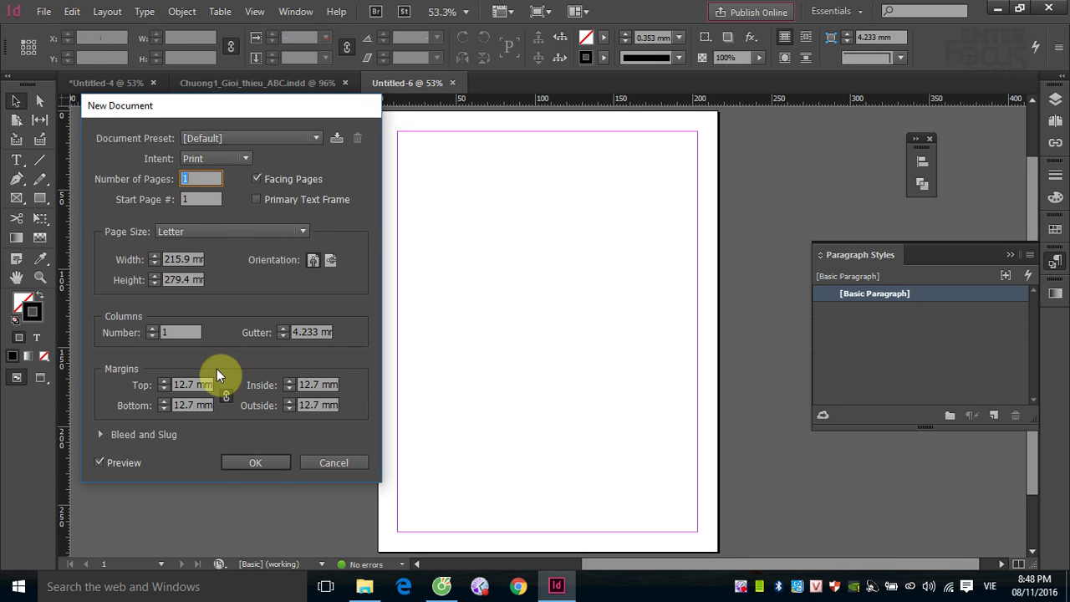
pyautogui.click(261, 465)
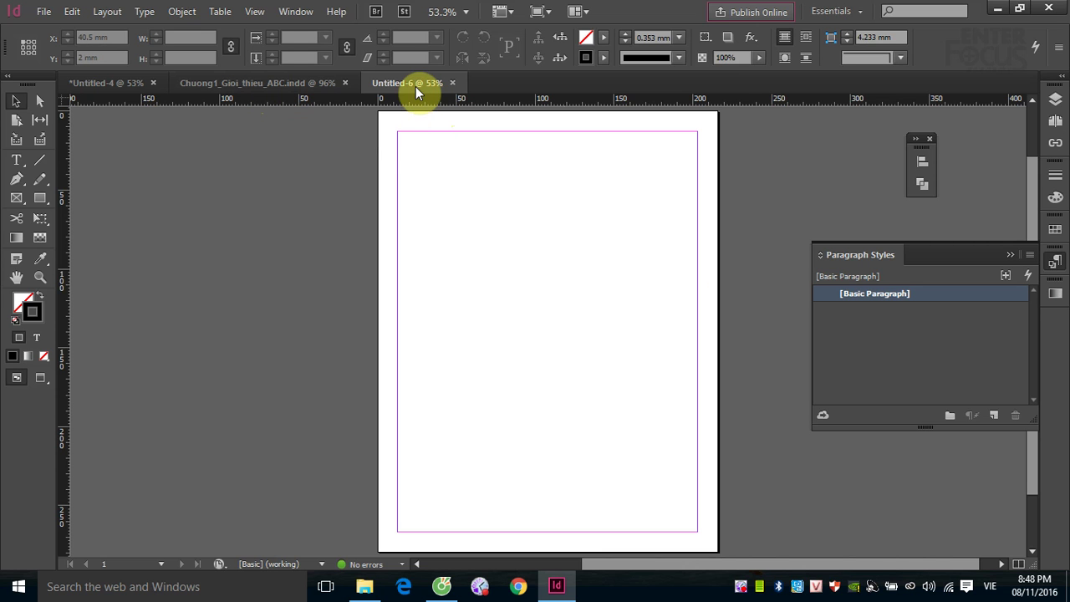
# Load master pages from B6_08_11_2016/Chuong1_Gioi_thieu_ABC.indd, replacing the existing master
pyautogui.click(1056, 121)
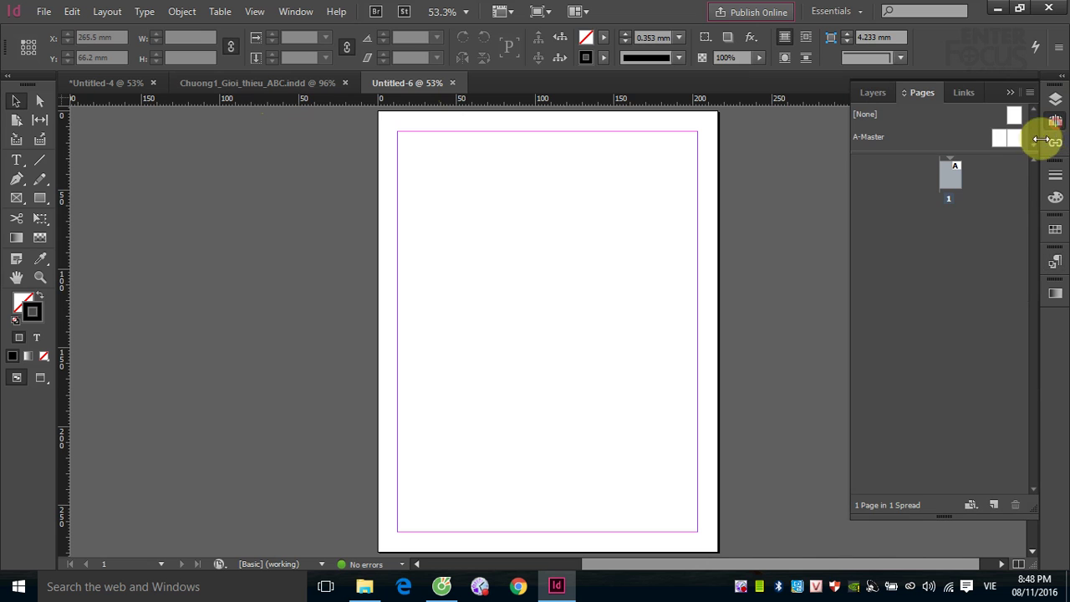
pyautogui.click(1030, 93)
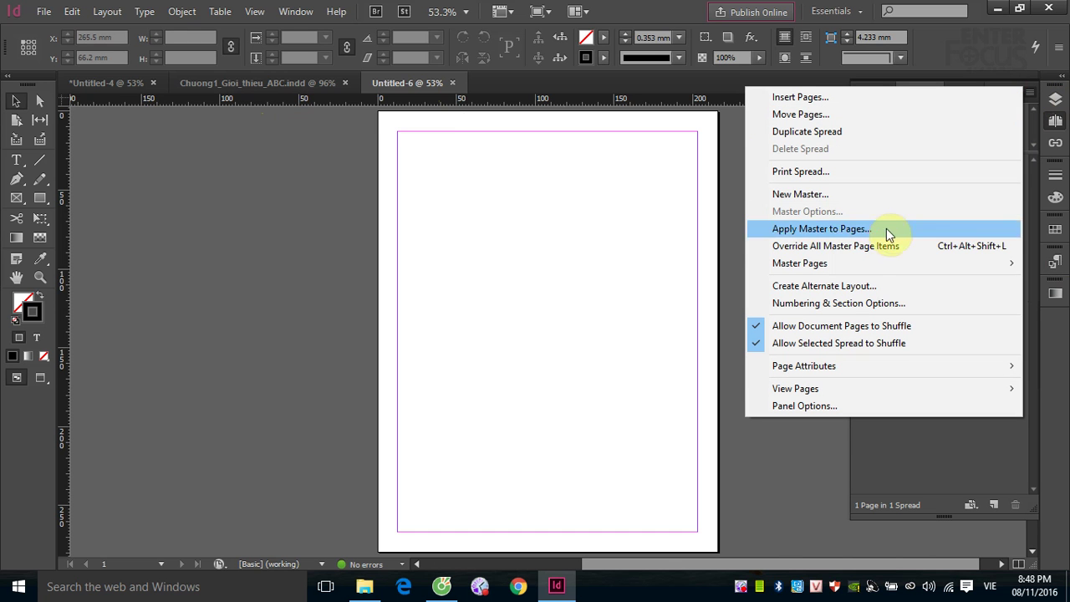
pyautogui.moveTo(802, 264)
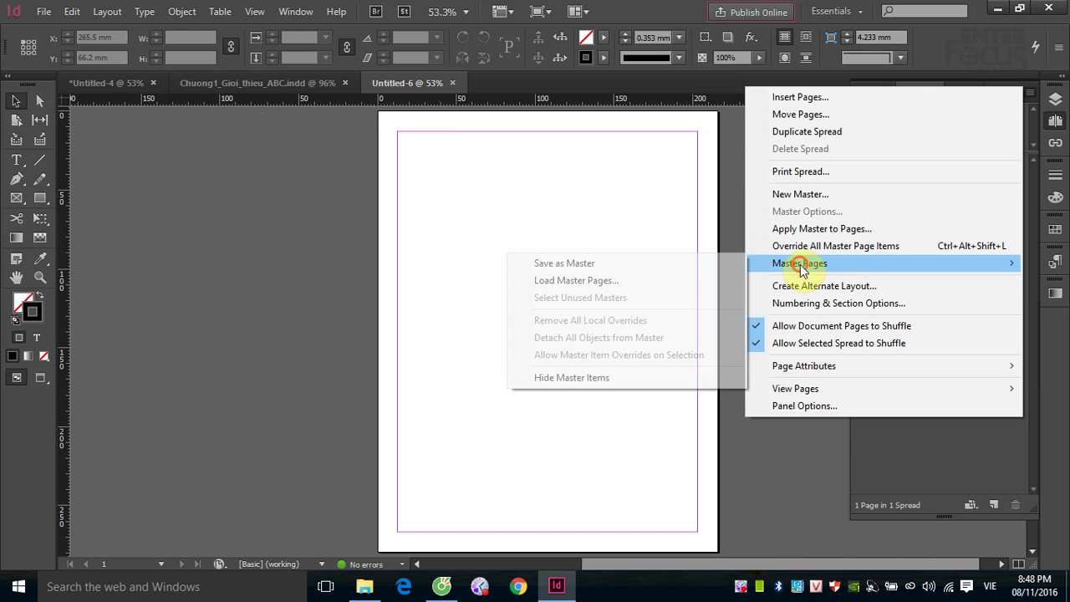
pyautogui.click(591, 284)
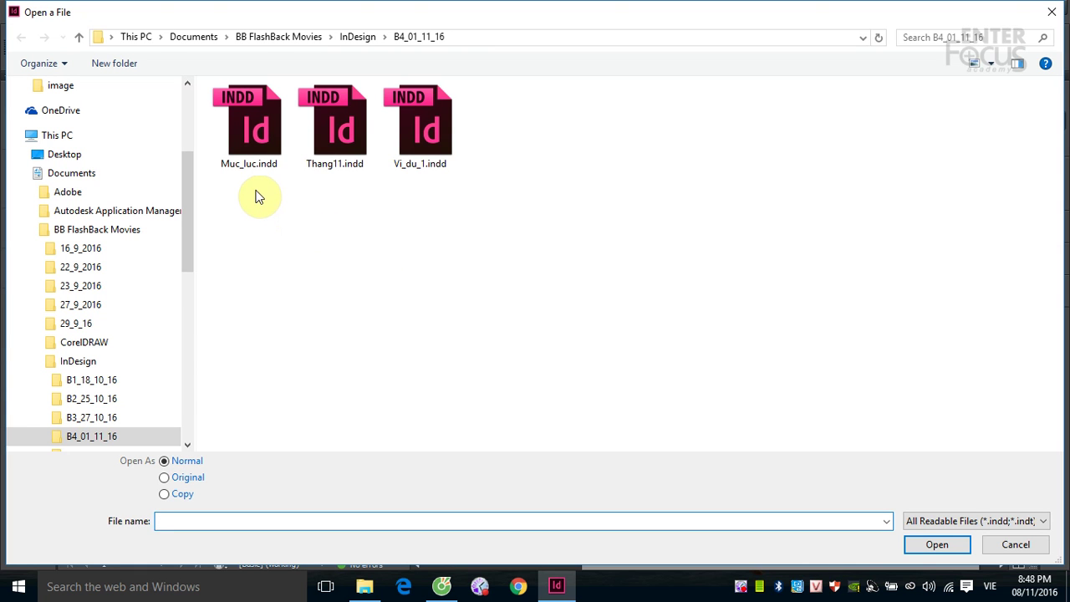
pyautogui.click(355, 38)
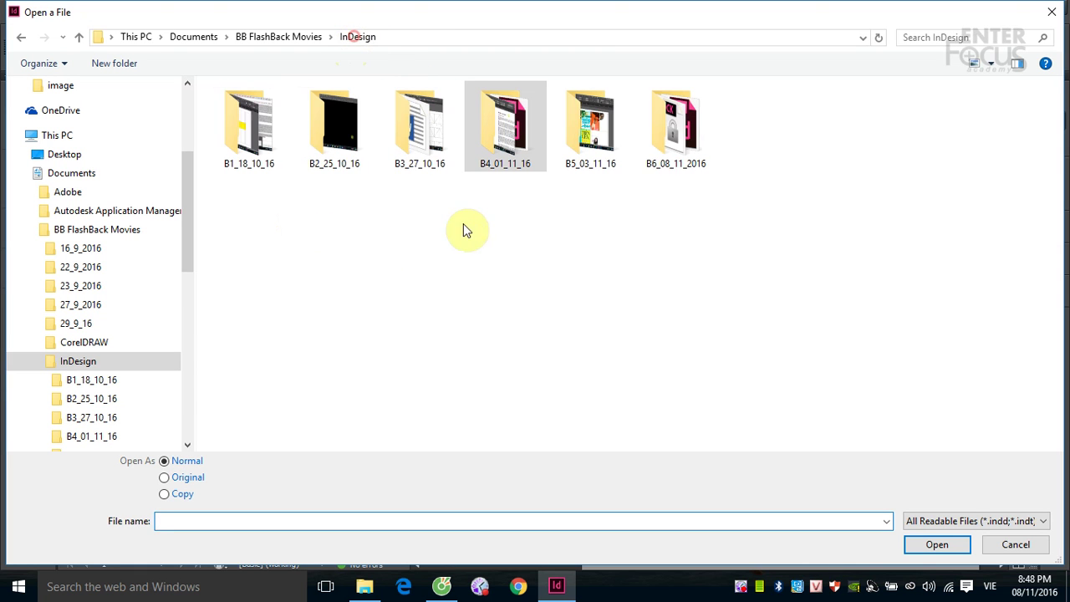
pyautogui.doubleClick(673, 150)
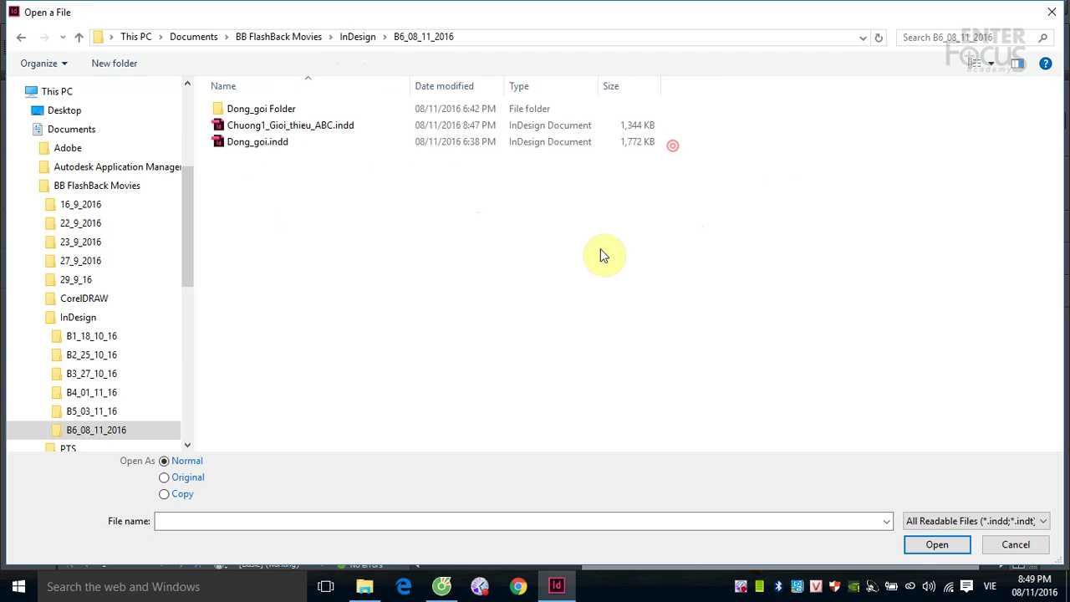
pyautogui.click(293, 125)
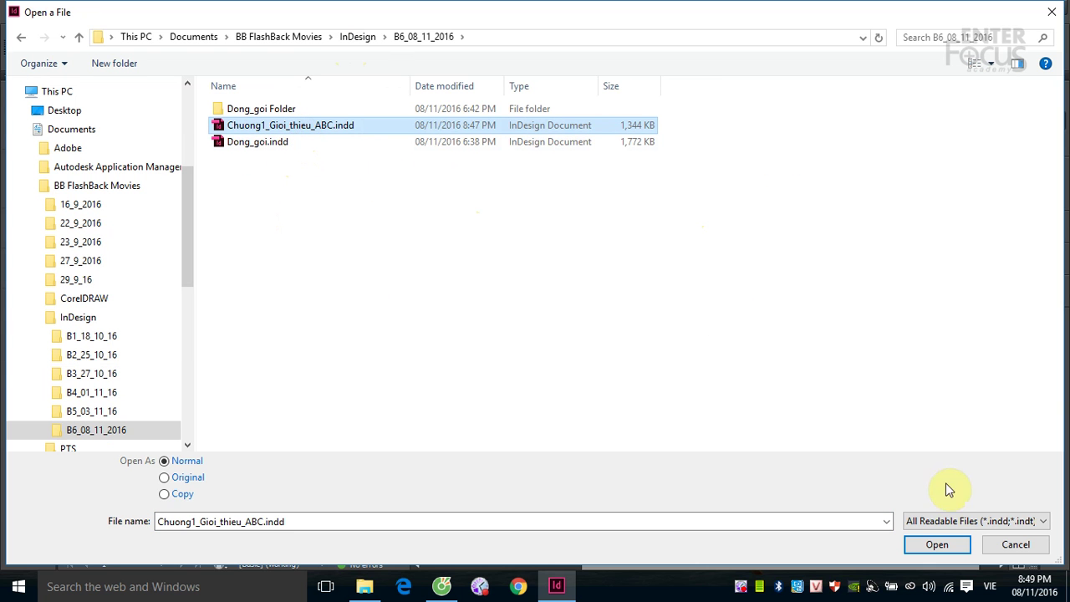
pyautogui.click(936, 544)
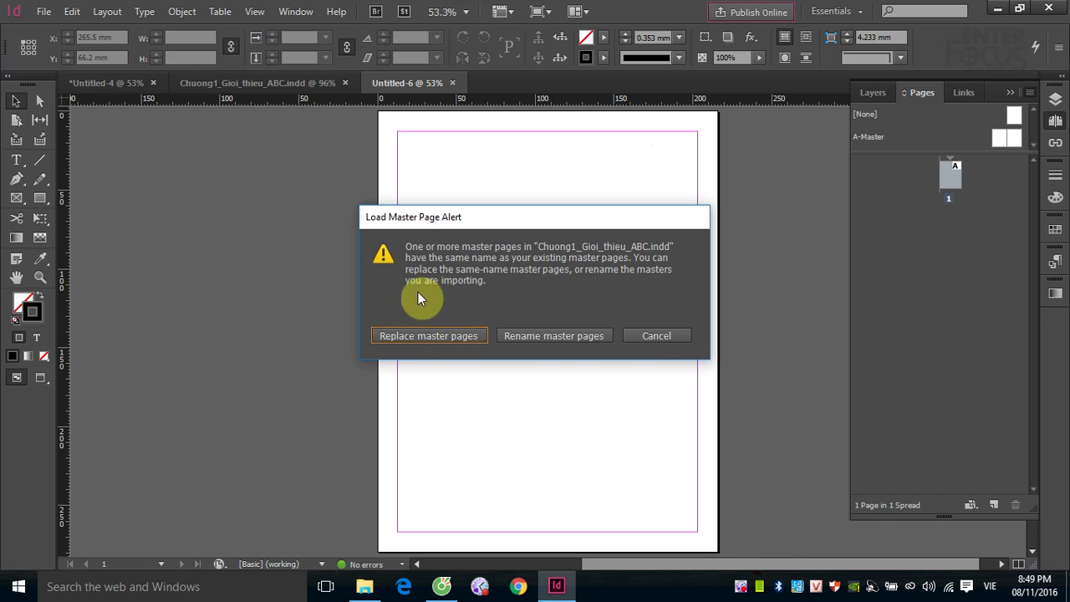
pyautogui.click(432, 336)
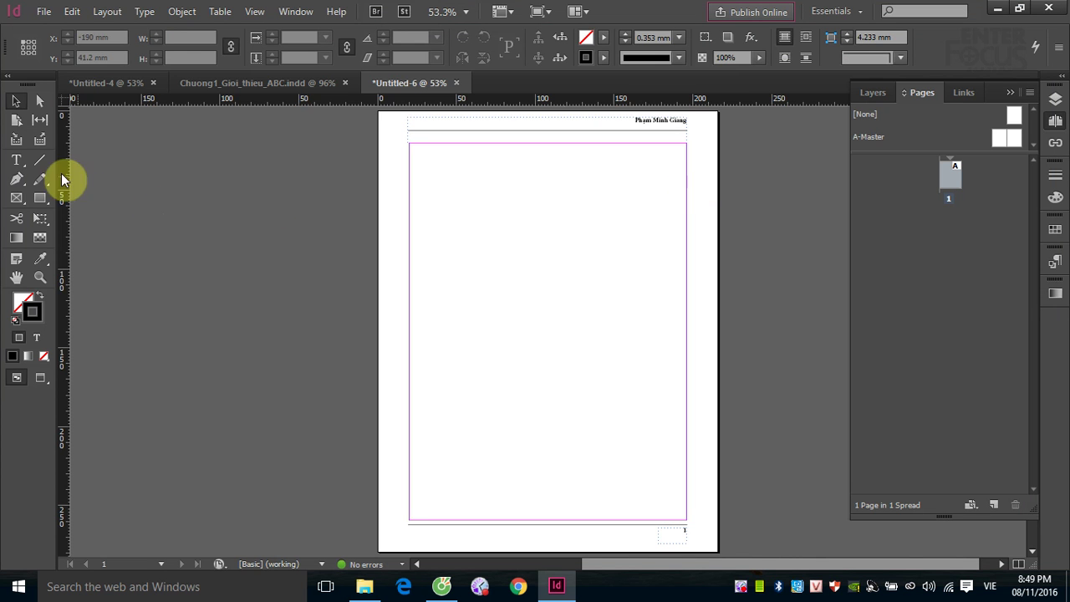
pyautogui.click(42, 11)
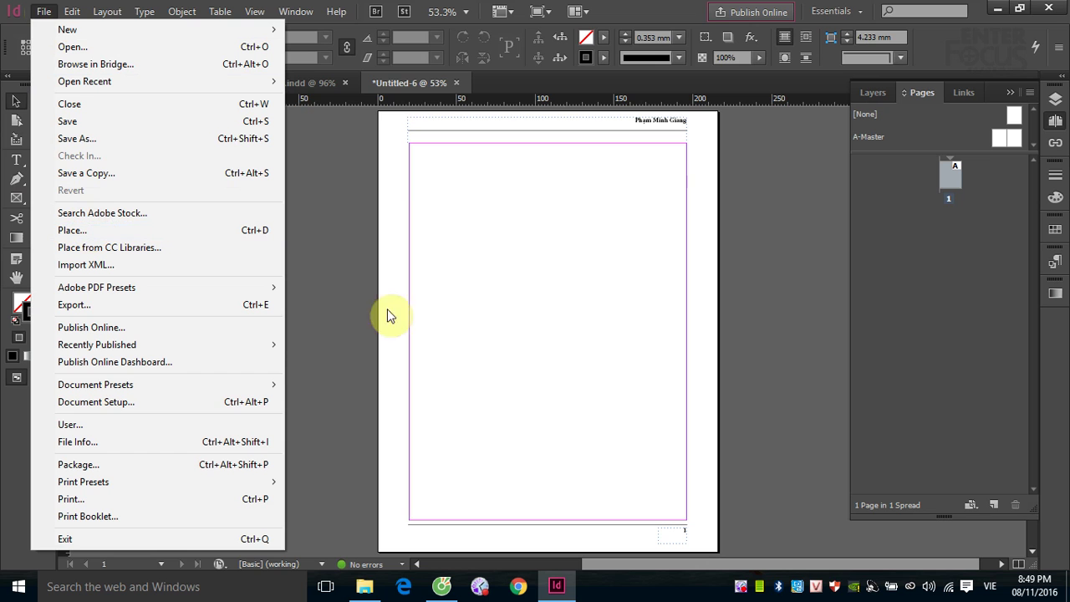
# Change the A-Master header to 'Chương II: Làm quen các khái niệm cơ bản'
pyautogui.doubleClick(995, 136)
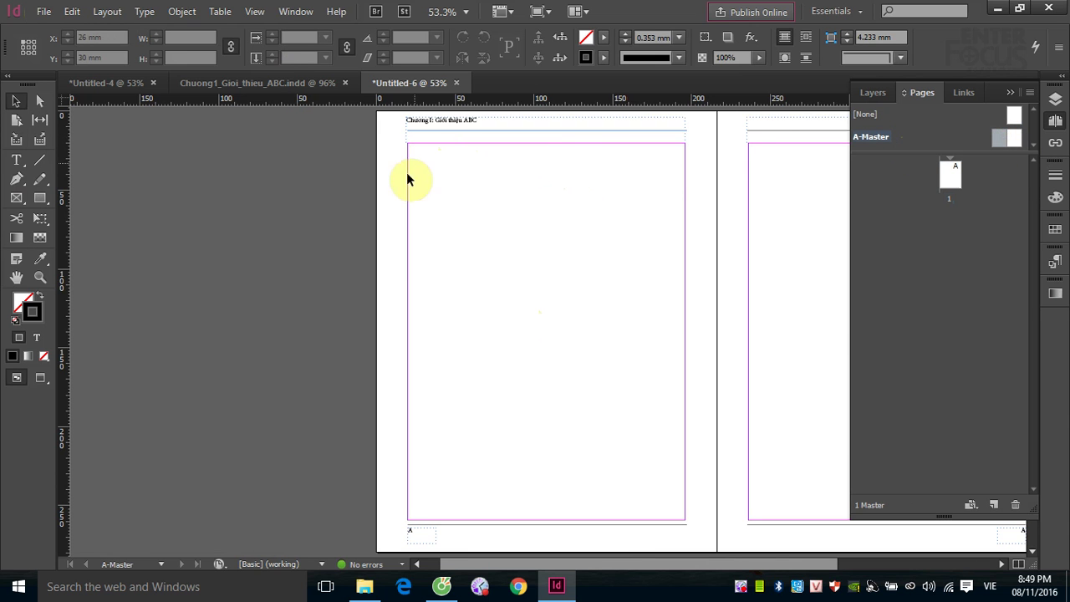
pyautogui.hotkey('ctrl', 'space')
pyautogui.moveTo(396, 147); pyautogui.dragTo(506, 114)
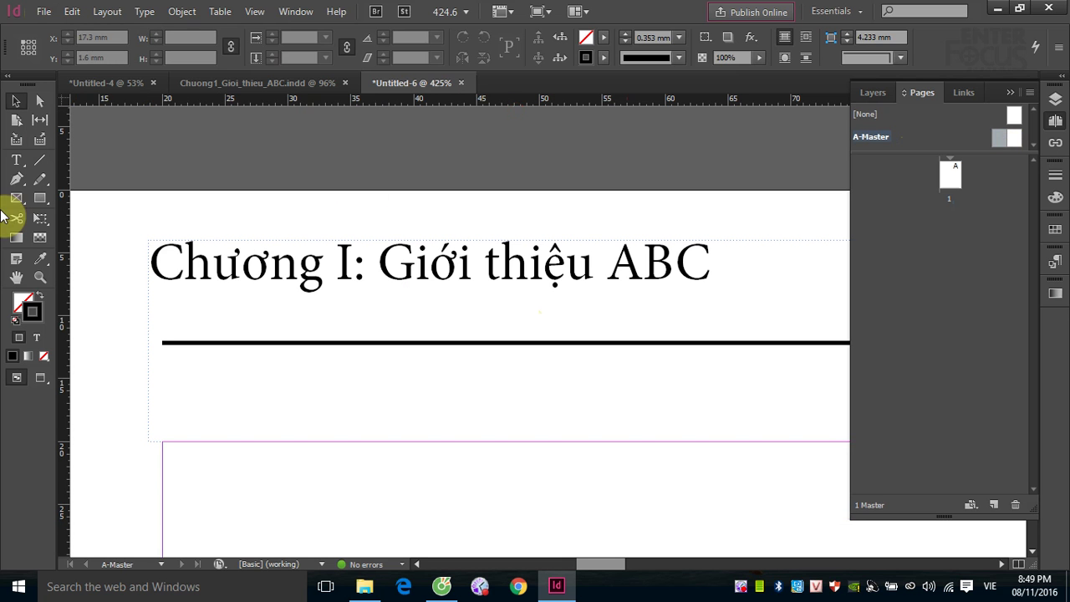
pyautogui.click(15, 160)
pyautogui.click(349, 264)
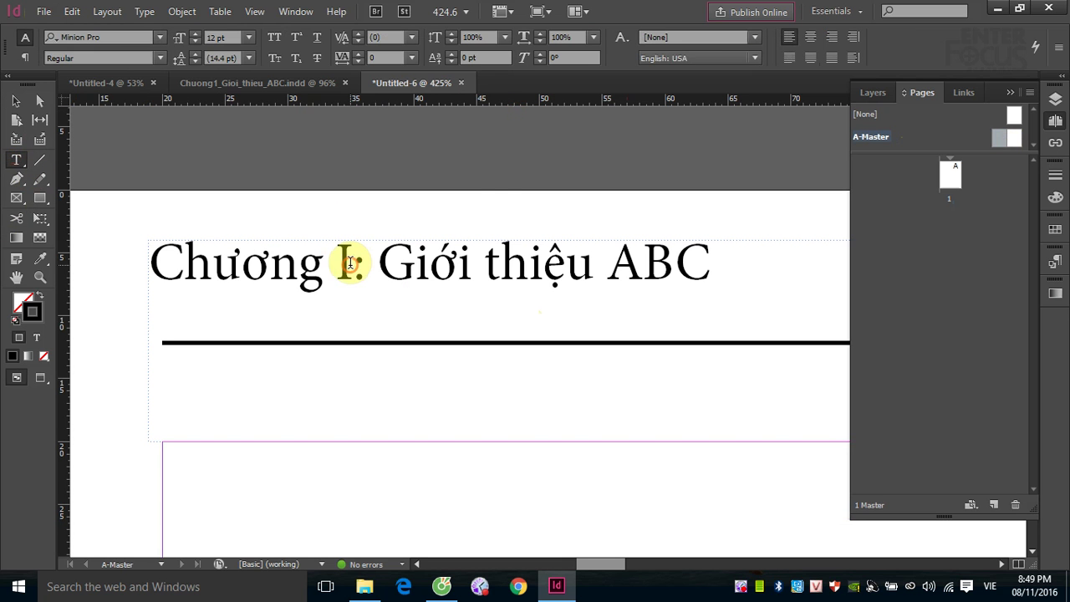
pyautogui.write('I')
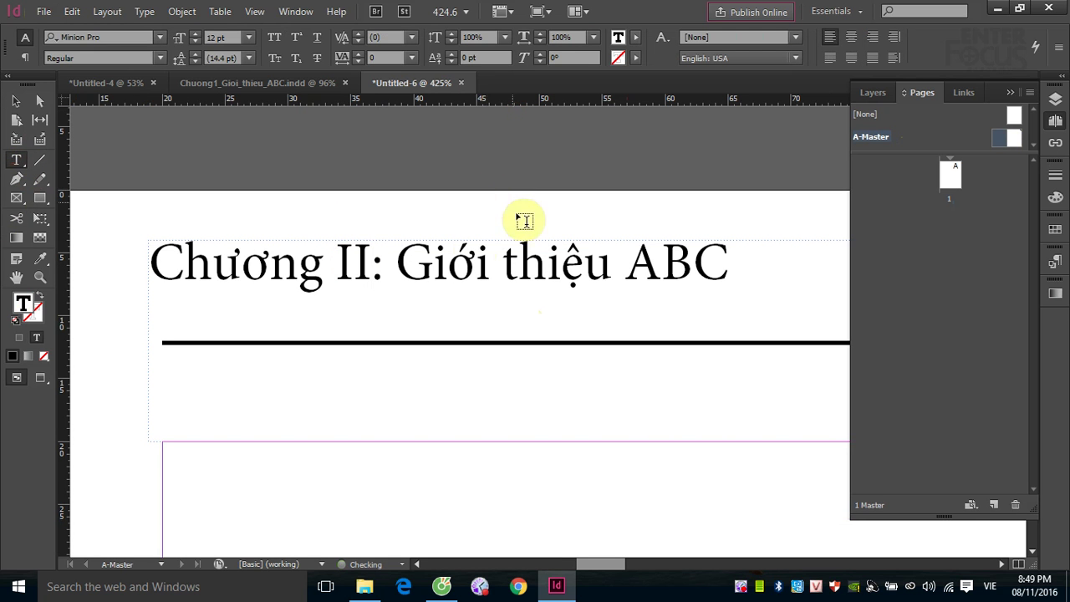
pyautogui.moveTo(402, 261); pyautogui.dragTo(731, 279)
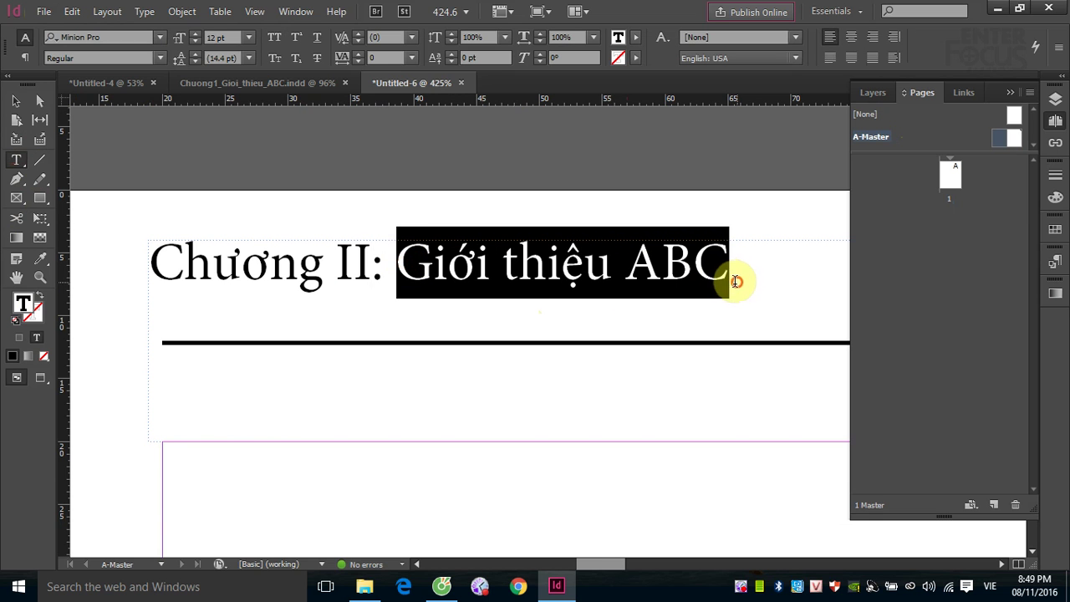
pyautogui.write('Lamf que')
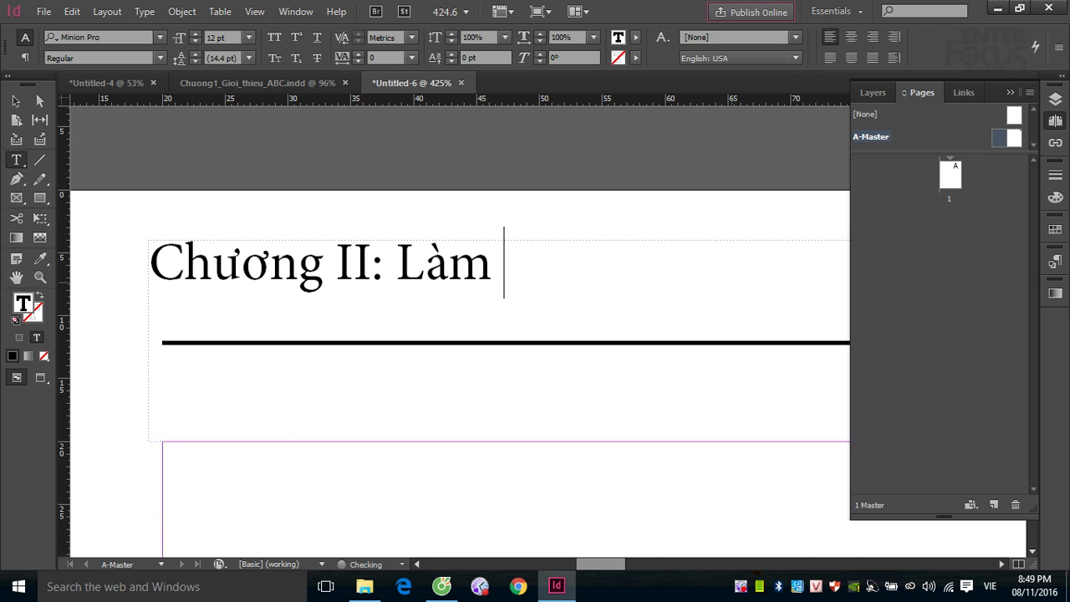
pyautogui.write('n cacs ')
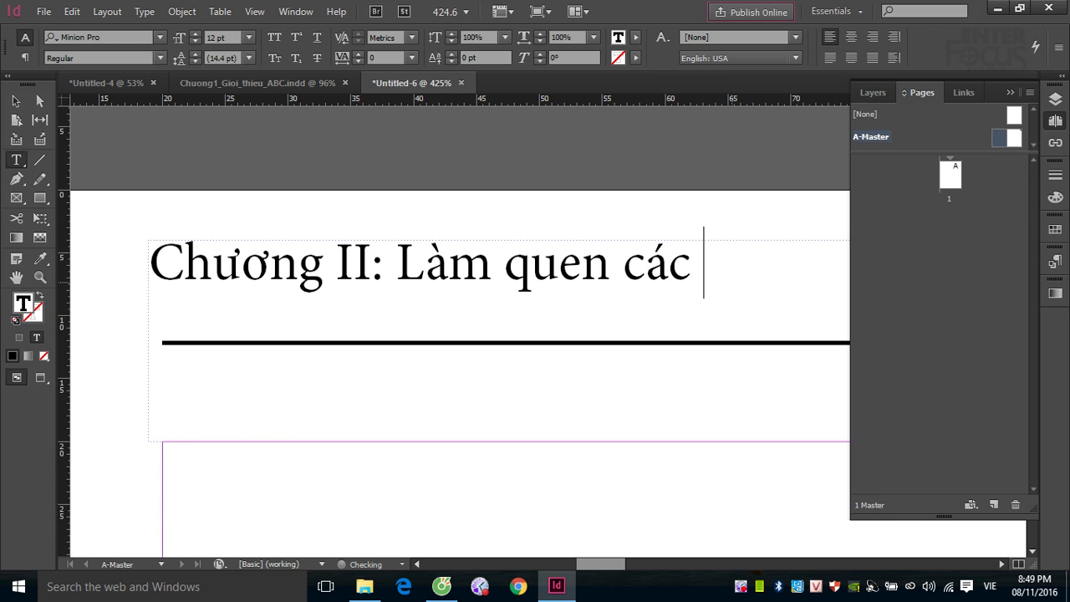
pyautogui.write('khais ni')
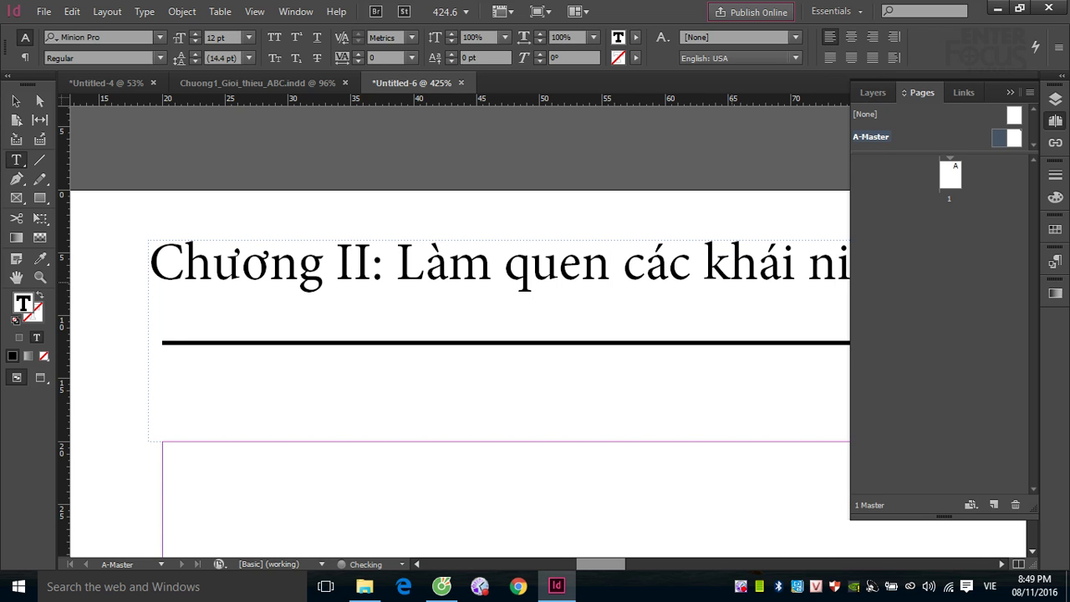
pyautogui.write('eemj')
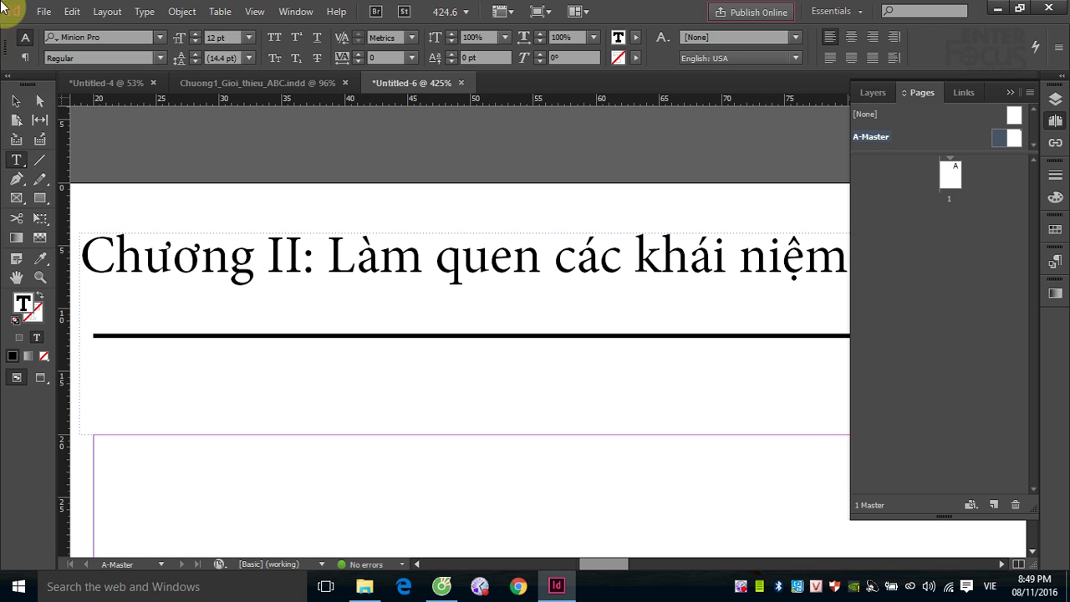
pyautogui.click(11, 102)
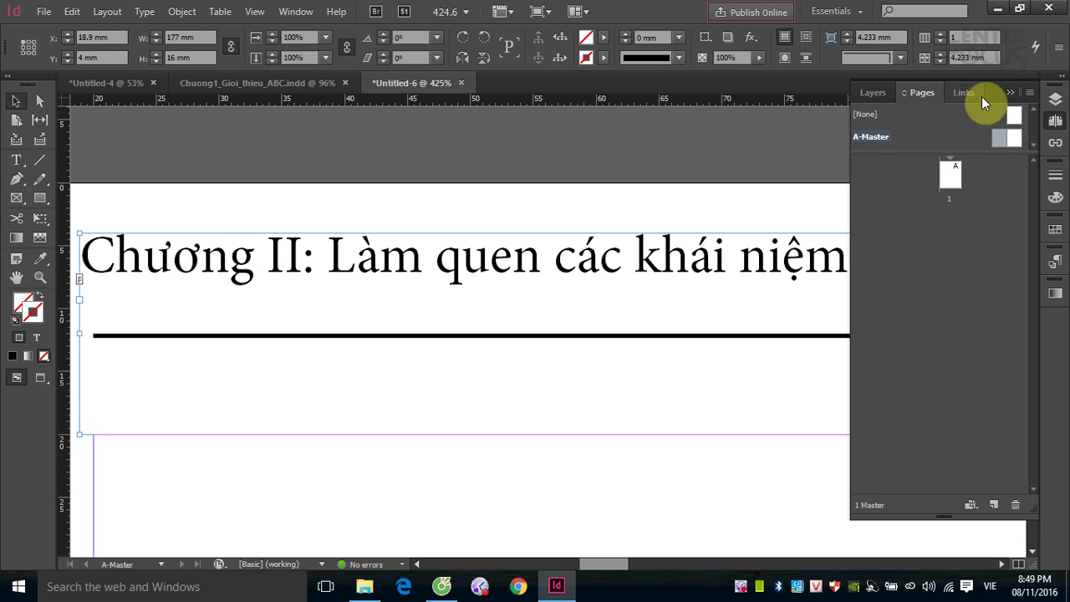
# Zoom out to the whole page and bring up the page thumbnails
pyautogui.click(1011, 91)
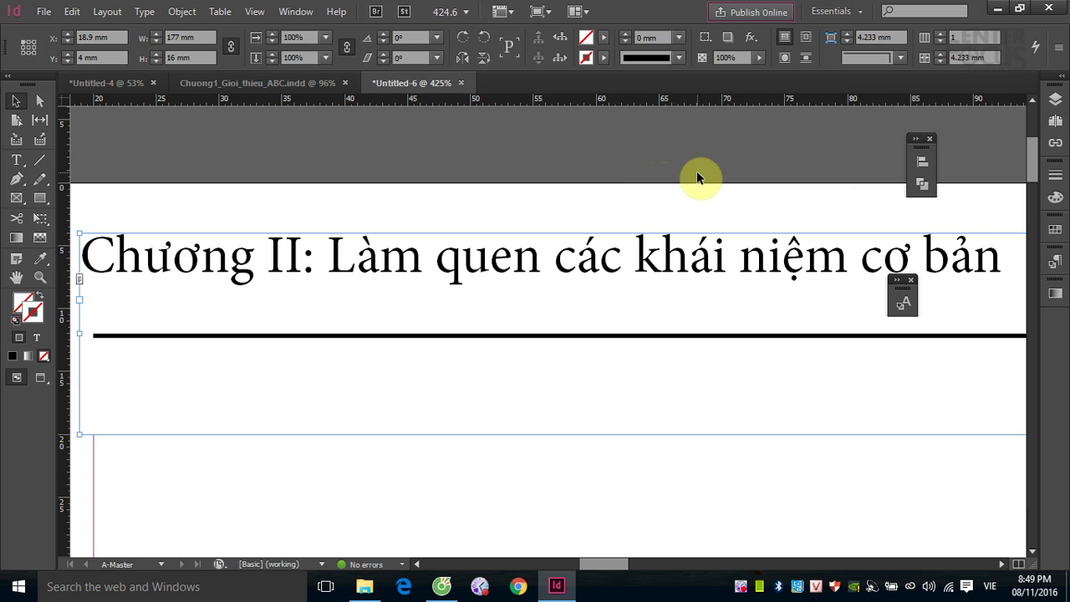
pyautogui.hotkey('ctrl', '1')
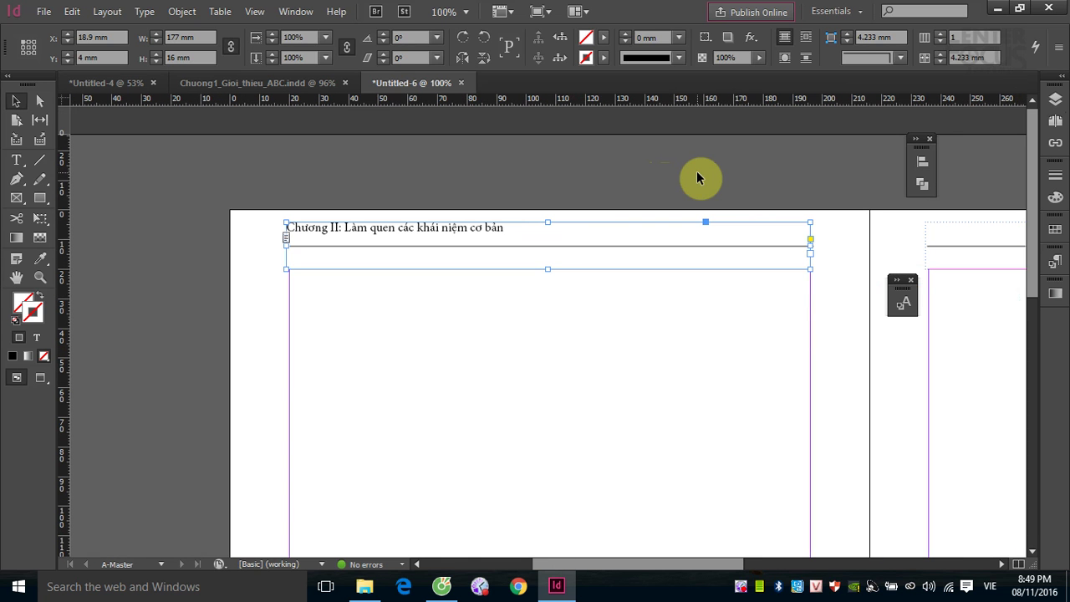
pyautogui.click(1054, 101)
pyautogui.click(1055, 123)
# From page 1, place Lorem ipsum dolor sit amet.docx and autoflow it across 22 pages
pyautogui.doubleClick(954, 177)
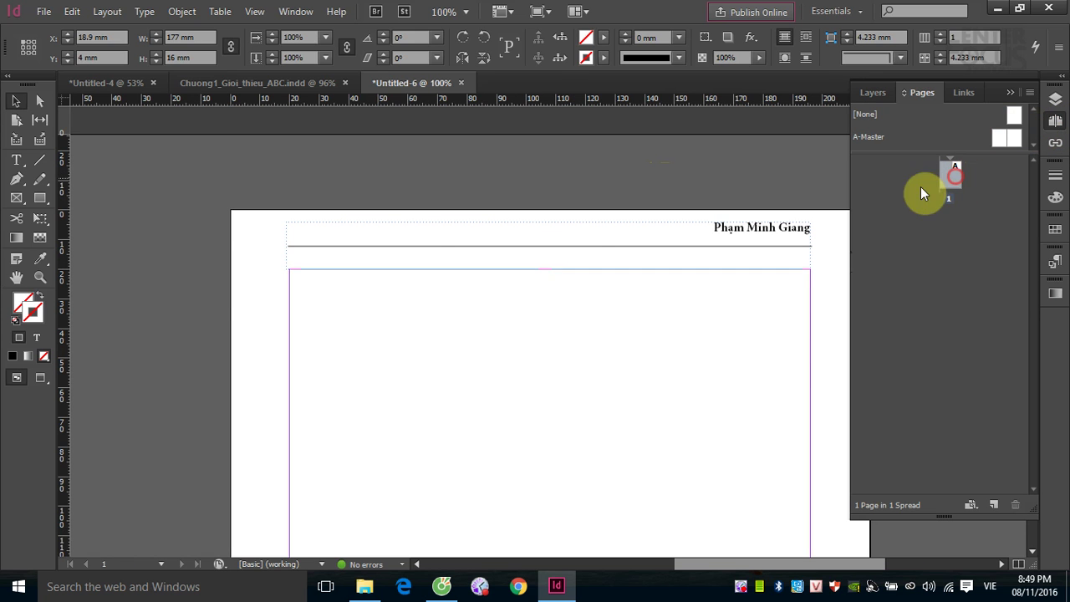
pyautogui.click(44, 11)
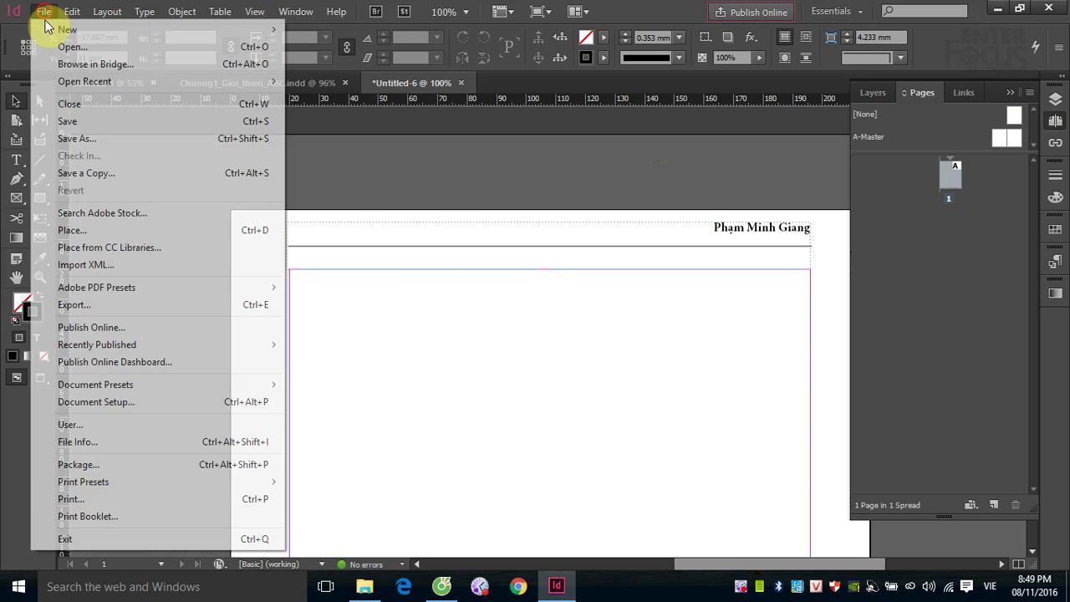
pyautogui.click(84, 237)
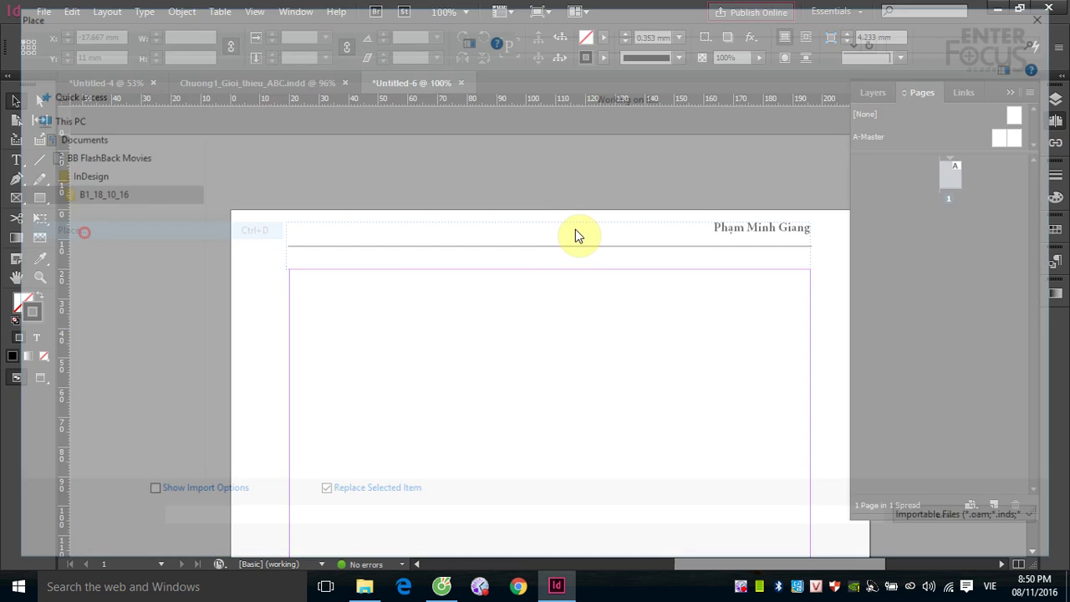
pyautogui.click(590, 137)
pyautogui.click(926, 543)
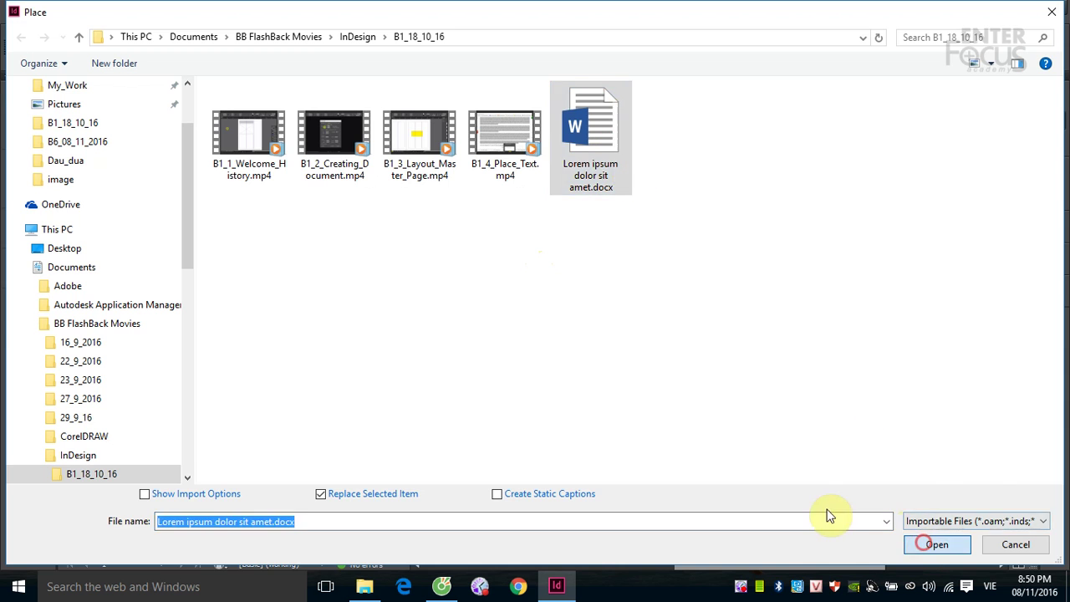
pyautogui.click(301, 292)
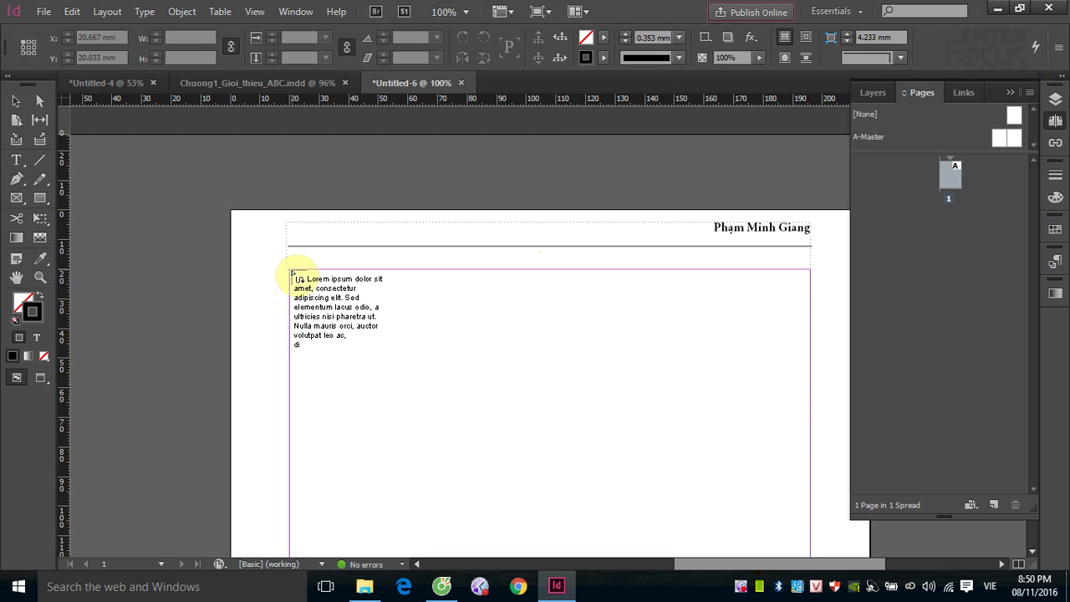
pyautogui.keyDown('shift'); pyautogui.click(291, 272); pyautogui.keyUp('shift')
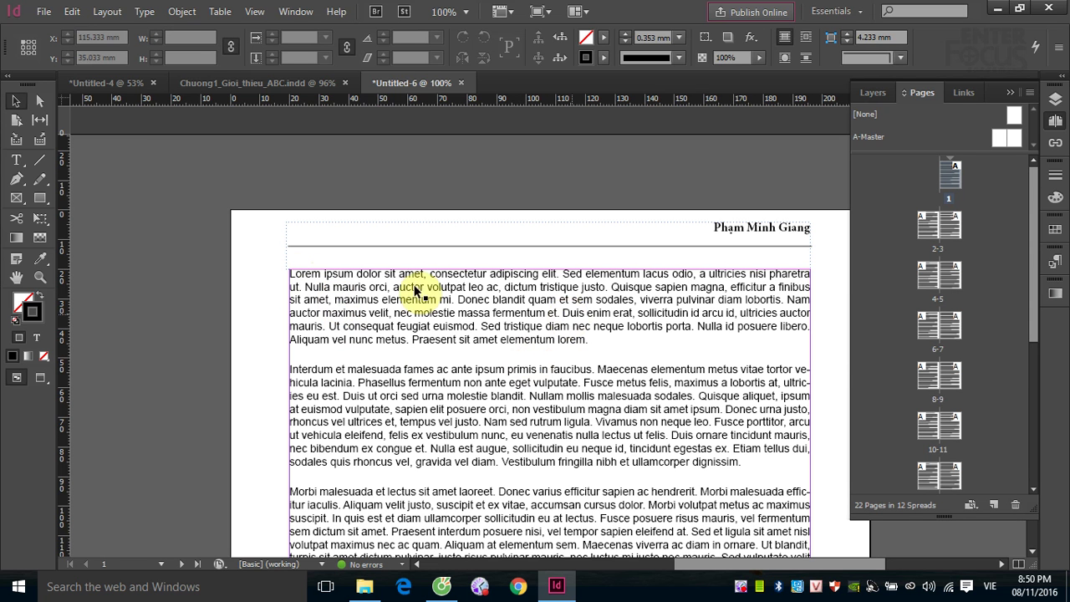
# Break the first sentence into its own paragraph before 'Sed'
pyautogui.click(17, 160)
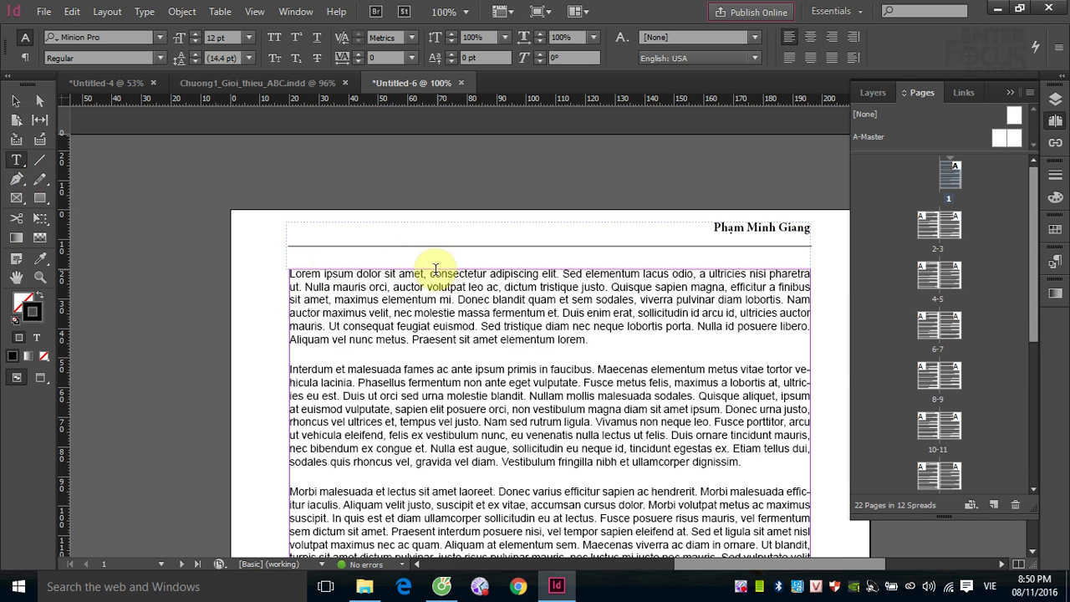
pyautogui.click(562, 274)
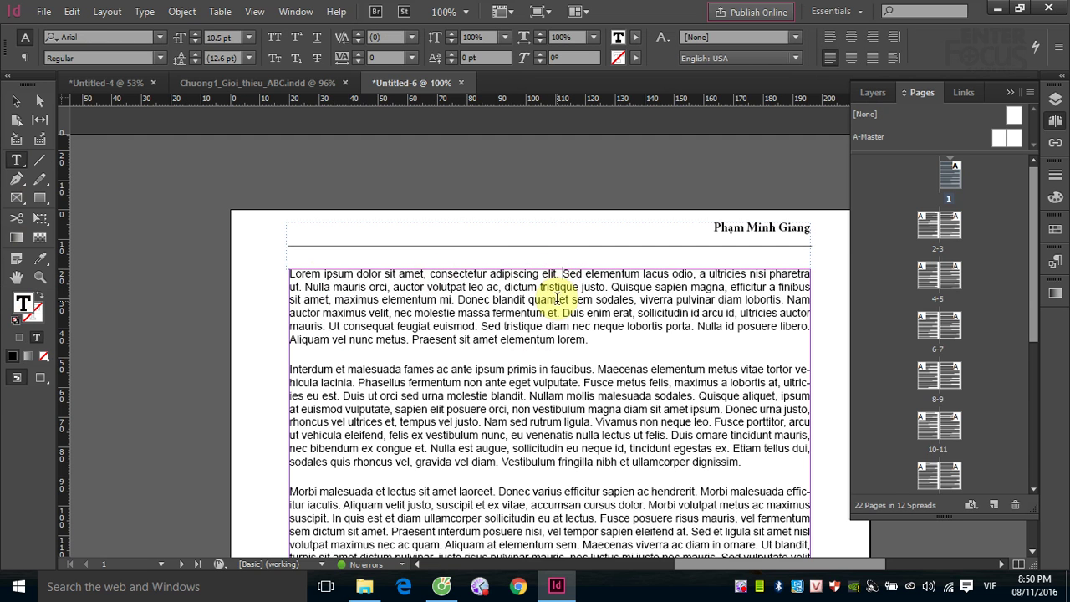
pyautogui.press('Return')
pyautogui.press('Return')
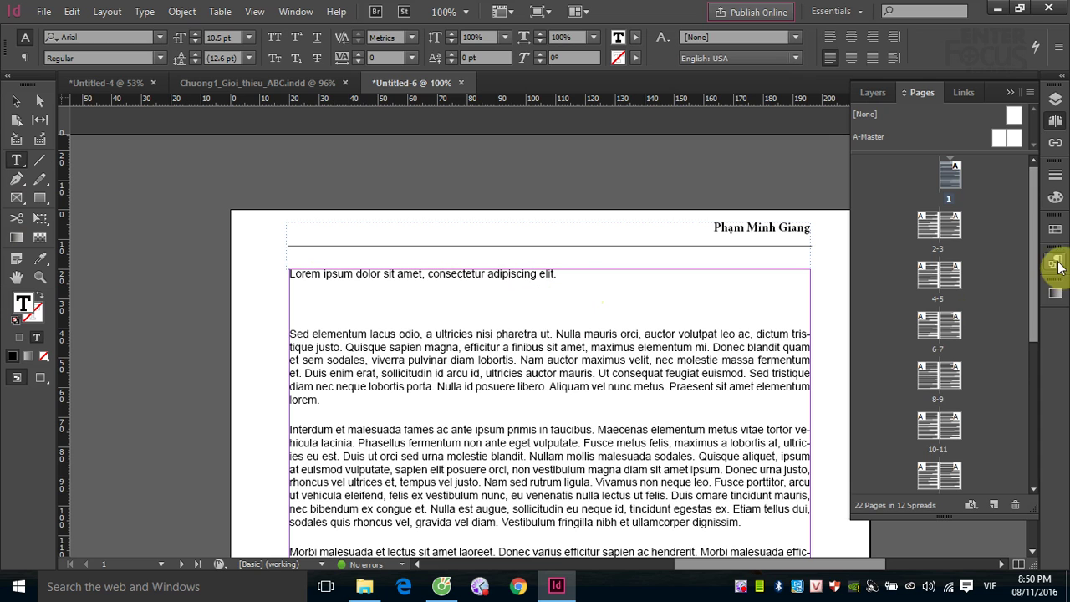
# Load only the CHUONG paragraph style from Chuong1_Gioi_thieu_ABC.indd
pyautogui.click(1004, 90)
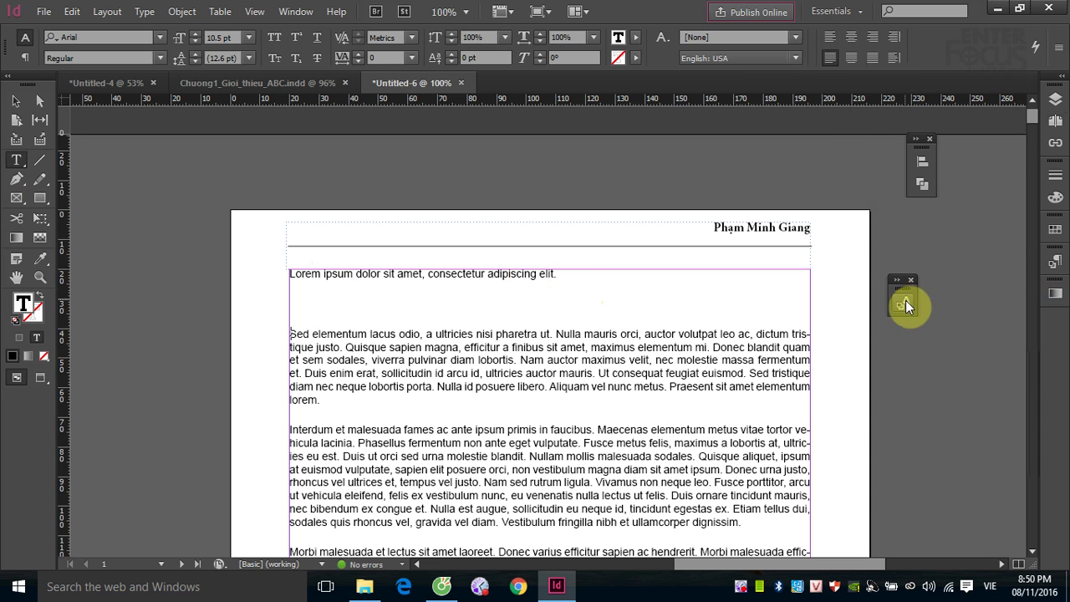
pyautogui.click(1053, 263)
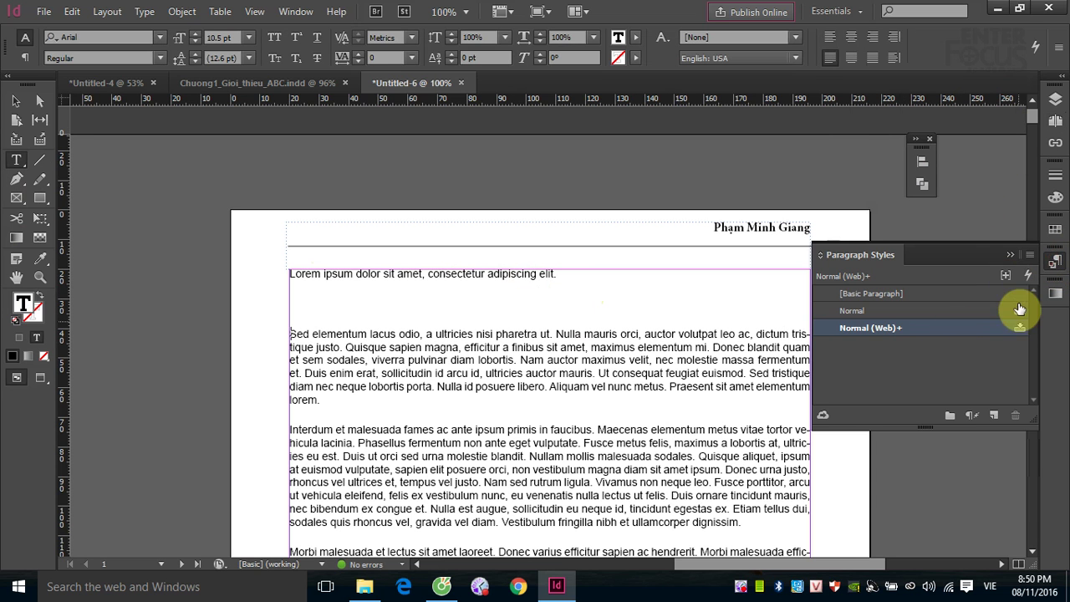
pyautogui.click(1027, 261)
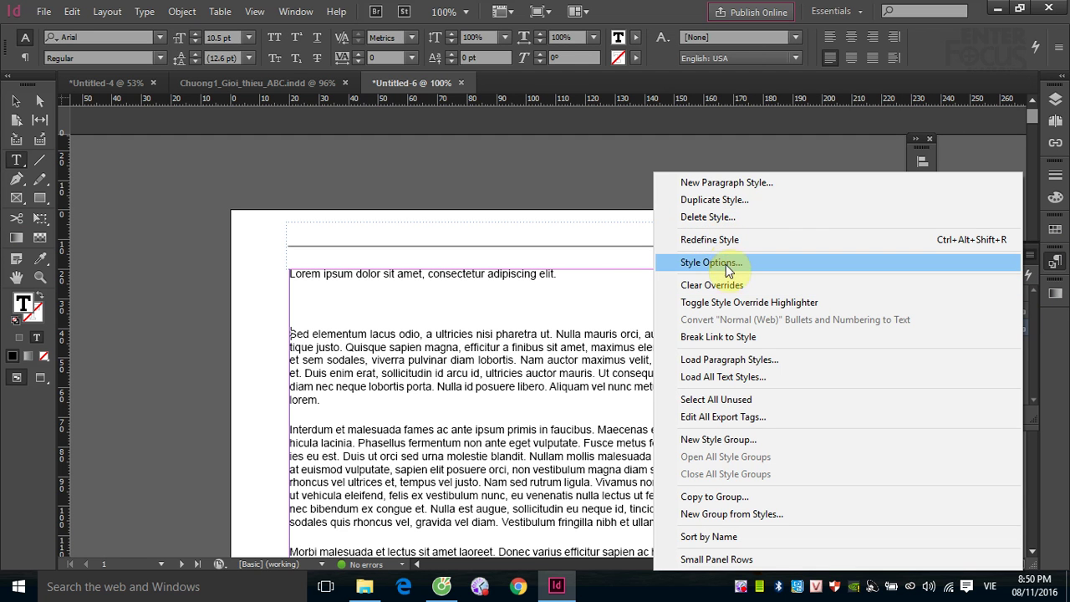
pyautogui.click(760, 359)
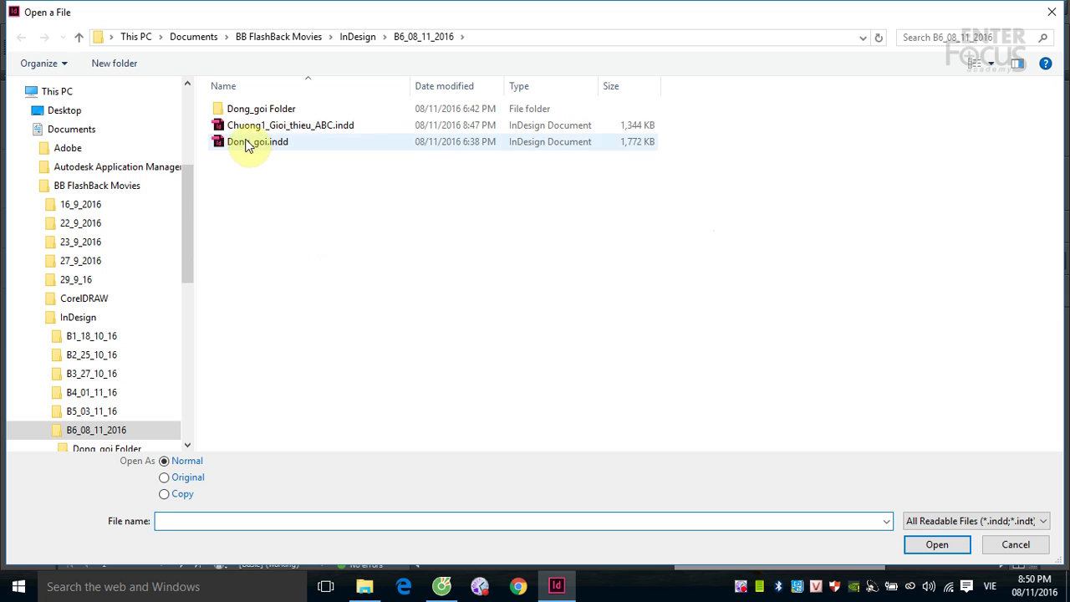
pyautogui.click(234, 128)
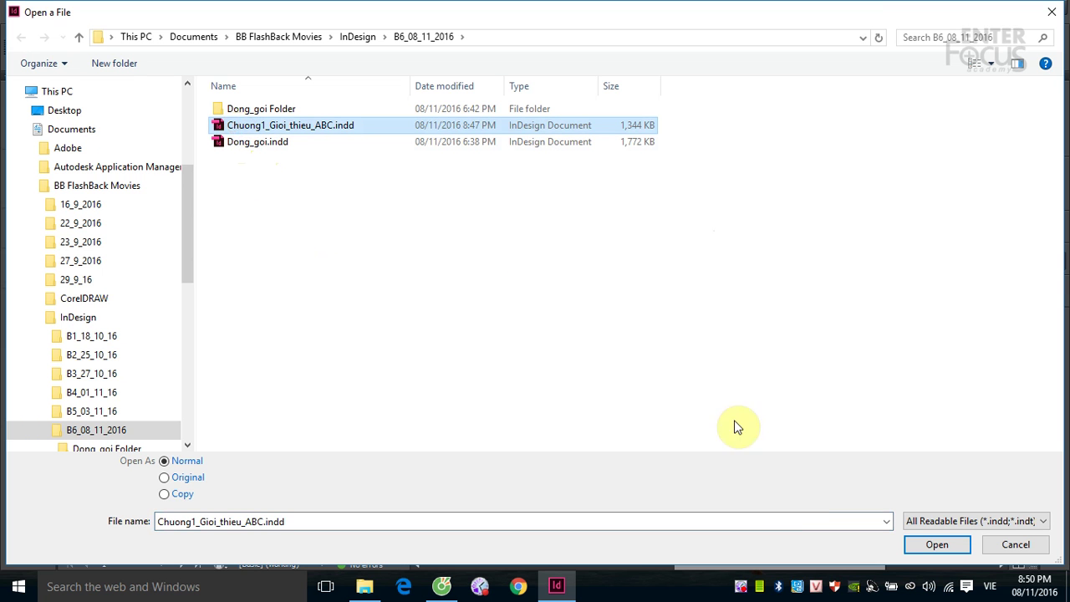
pyautogui.click(937, 544)
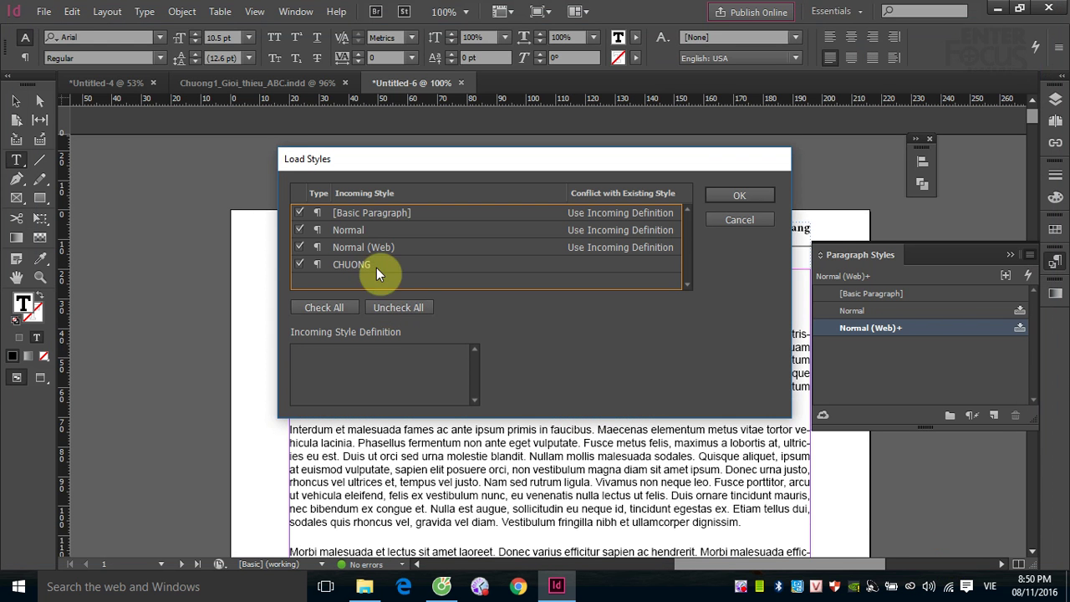
pyautogui.click(299, 246)
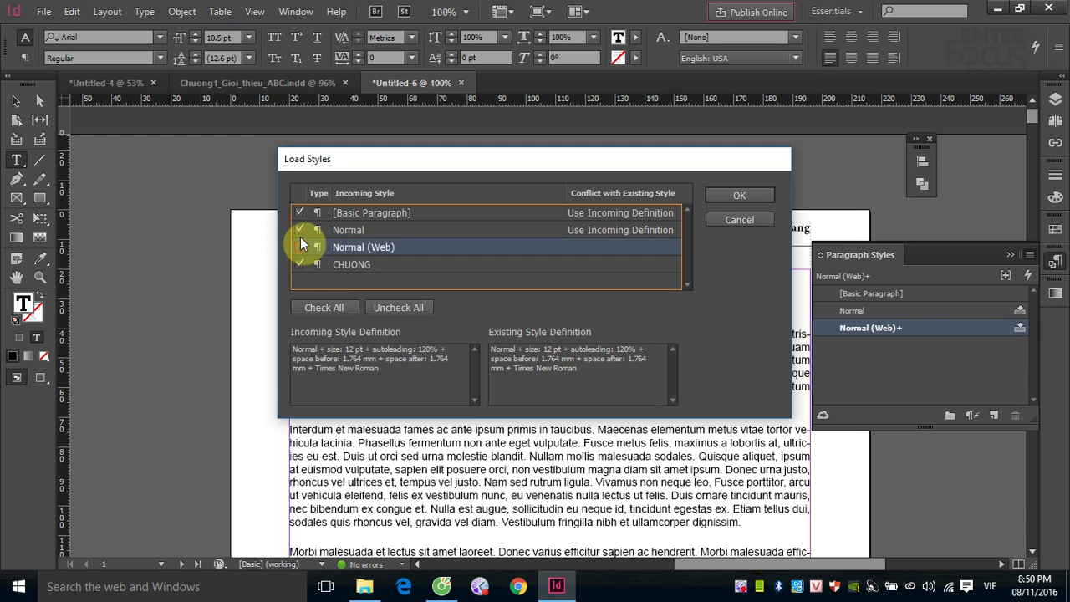
pyautogui.click(299, 229)
pyautogui.click(298, 213)
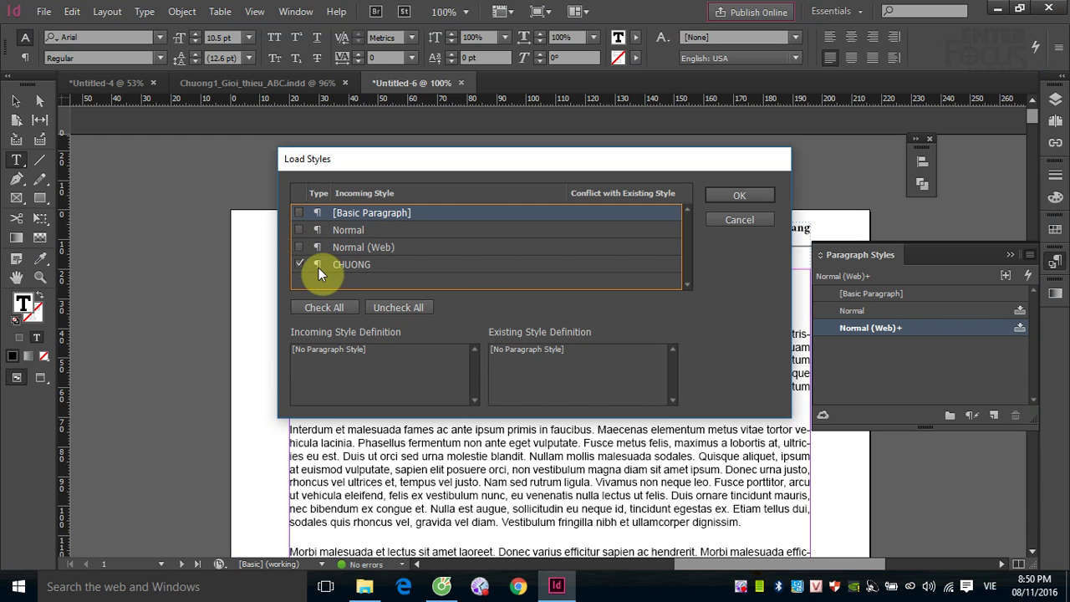
pyautogui.click(751, 196)
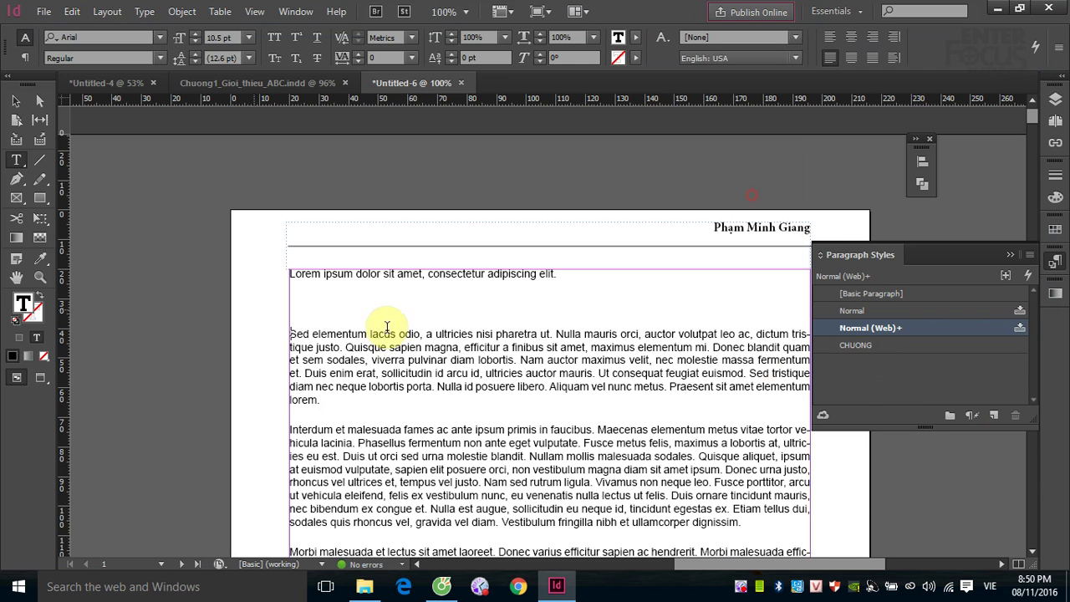
# Replace the first line with 'Chương II: Làm quen các khái niệm cơ bản' styled CHUONG
pyautogui.click(330, 274)
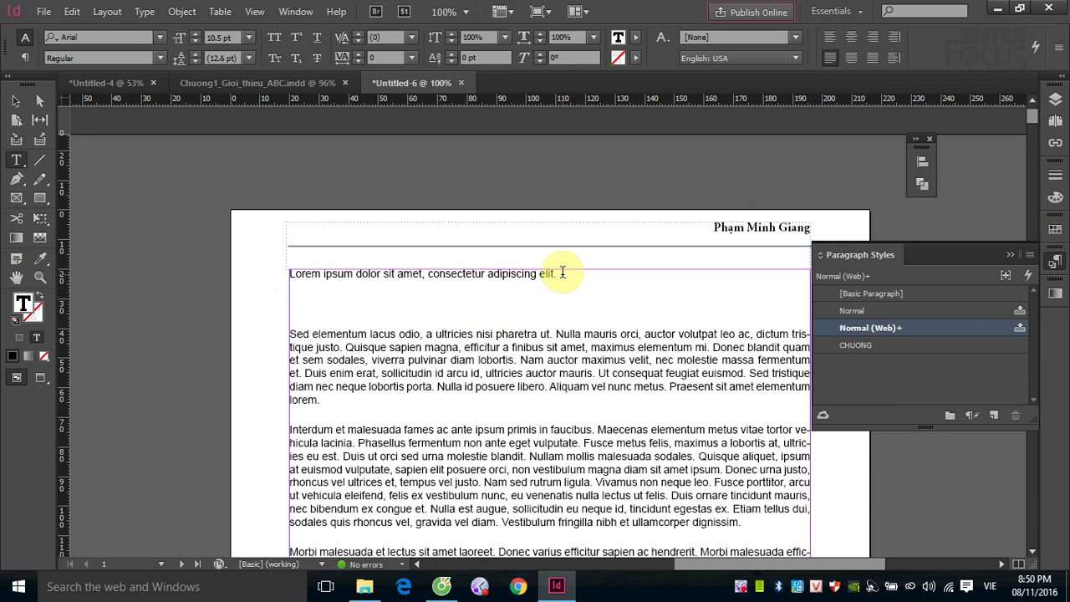
pyautogui.moveTo(558, 274); pyautogui.dragTo(282, 272)
pyautogui.write('C')
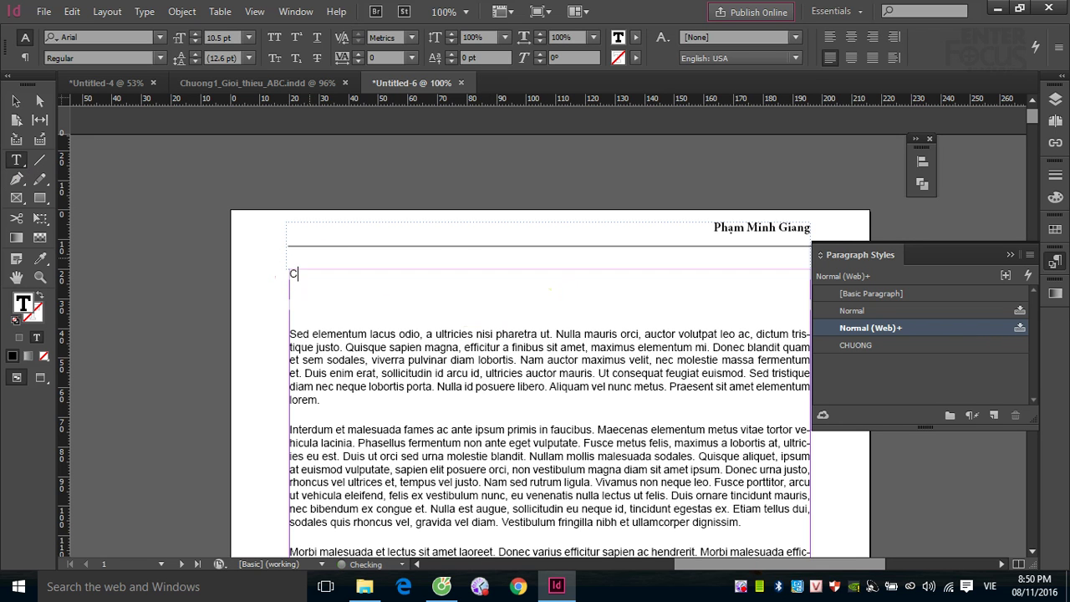
pyautogui.write('h')
pyautogui.write('ương ')
pyautogui.write('II')
pyautogui.write(': La')
pyautogui.write('m quen các khái niệm cơ bản')
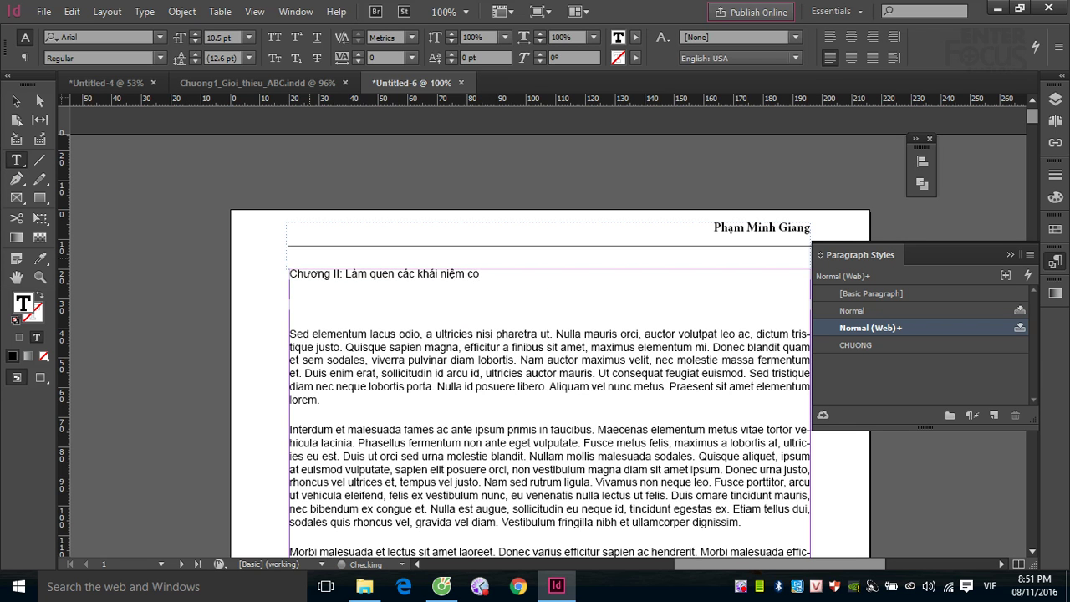
pyautogui.click(325, 273)
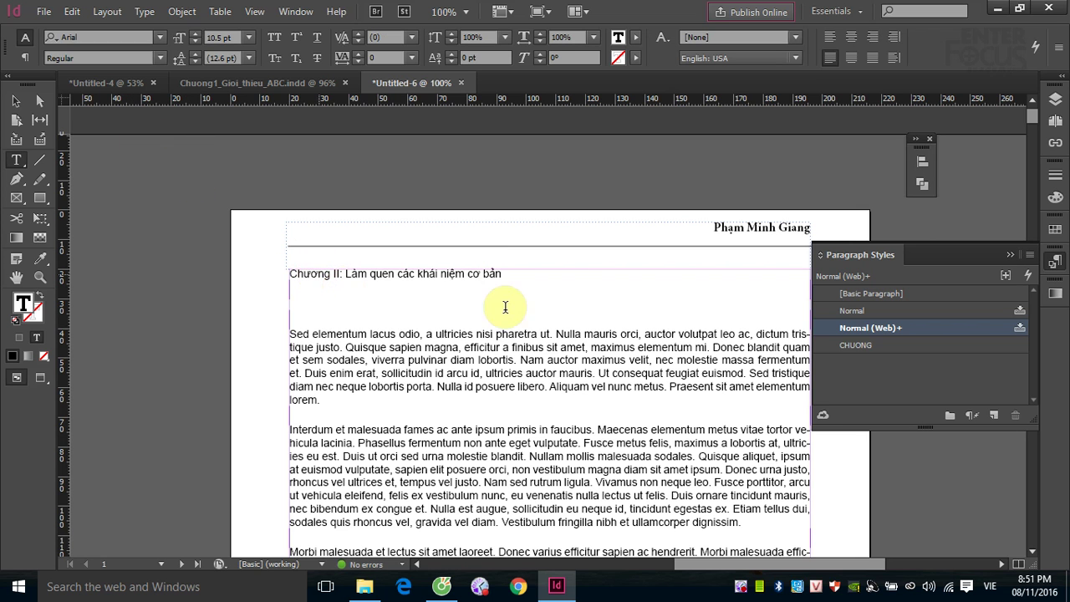
pyautogui.click(850, 344)
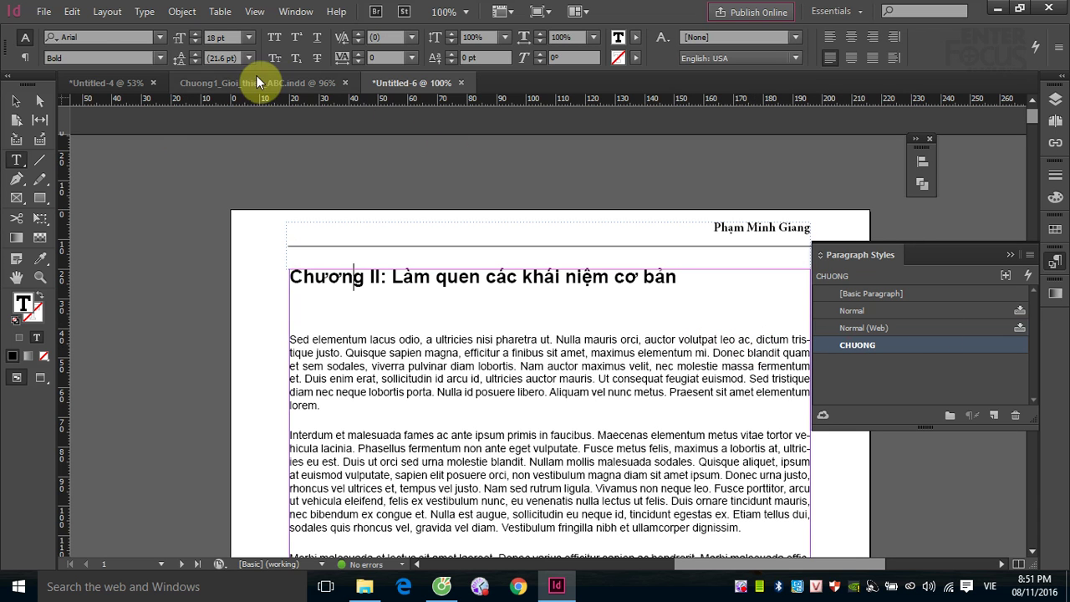
pyautogui.click(45, 13)
# Save the untitled document as Chuong2_Lam_quen_cac_khai_niem_co_ban.indd
pyautogui.click(76, 121)
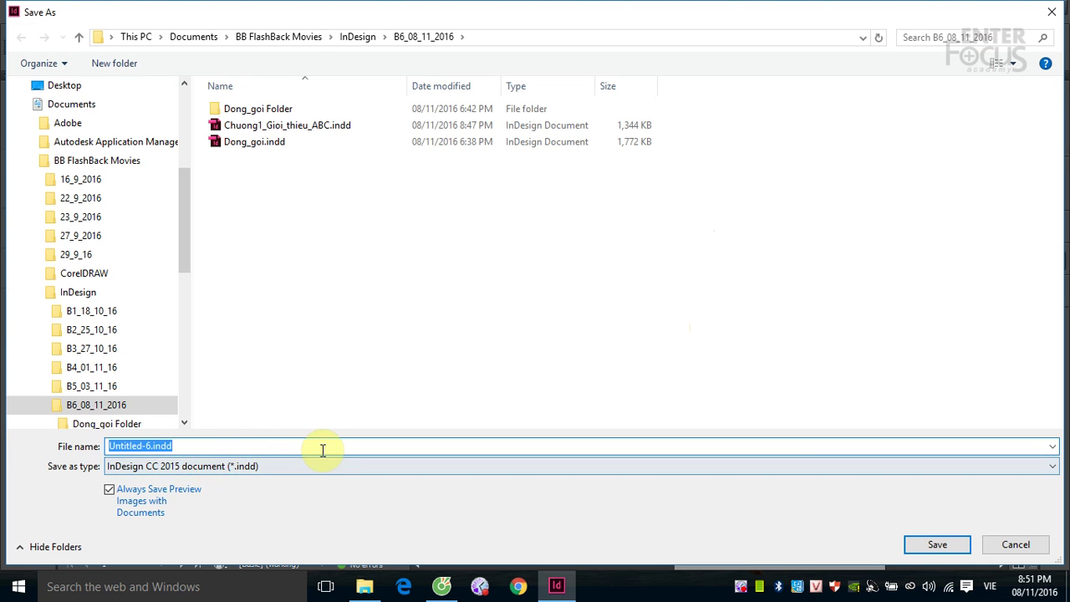
pyautogui.write('Chi')
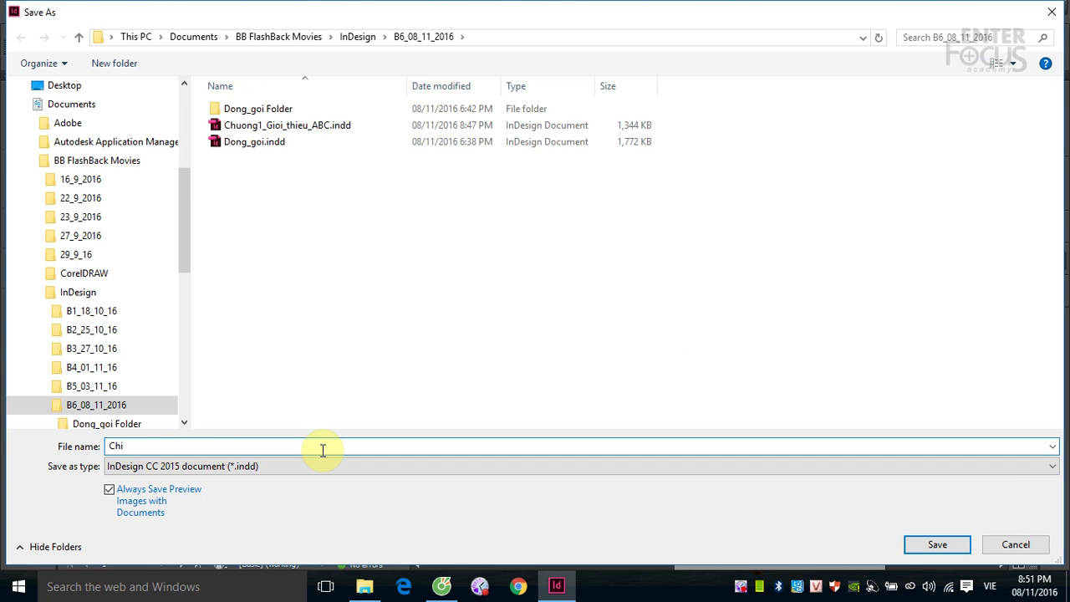
pyautogui.press('BackSpace')
pyautogui.write('uo')
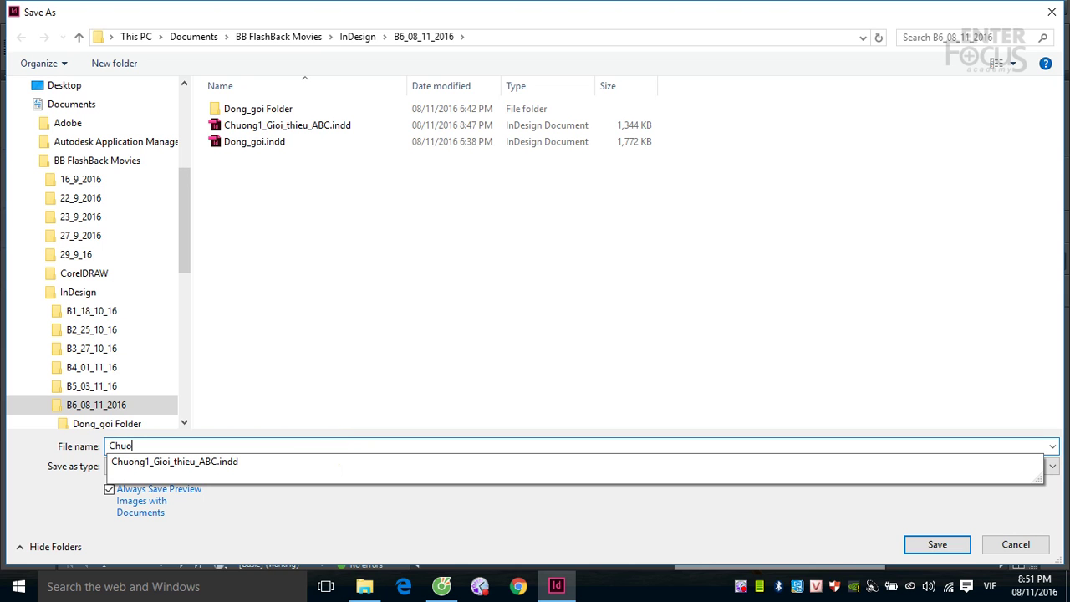
pyautogui.write('ng2_Lam_quen_cac_khai_niem_co_ban')
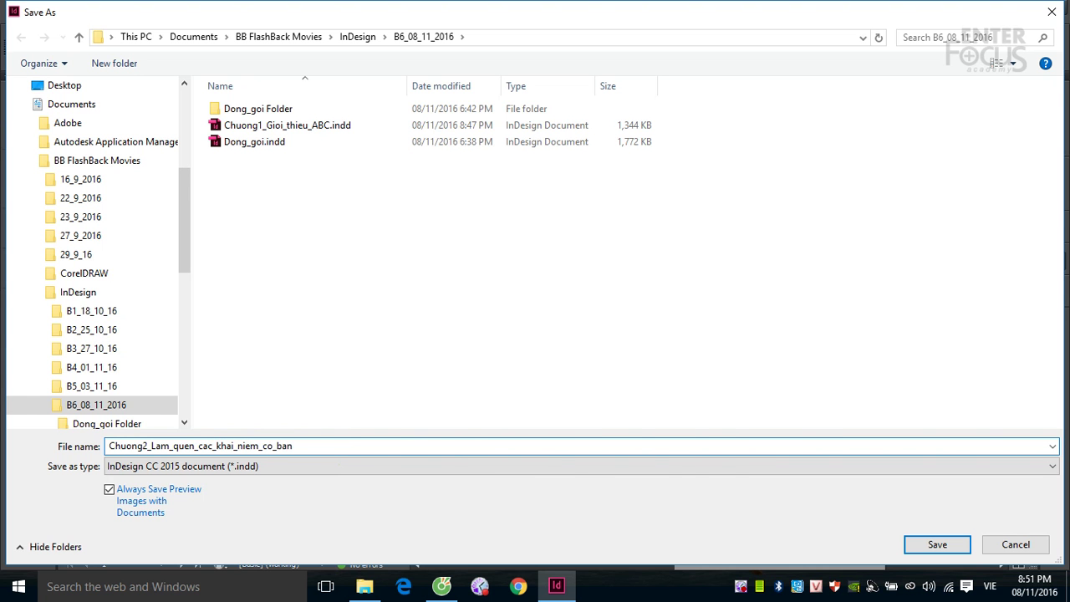
pyautogui.press('Return')
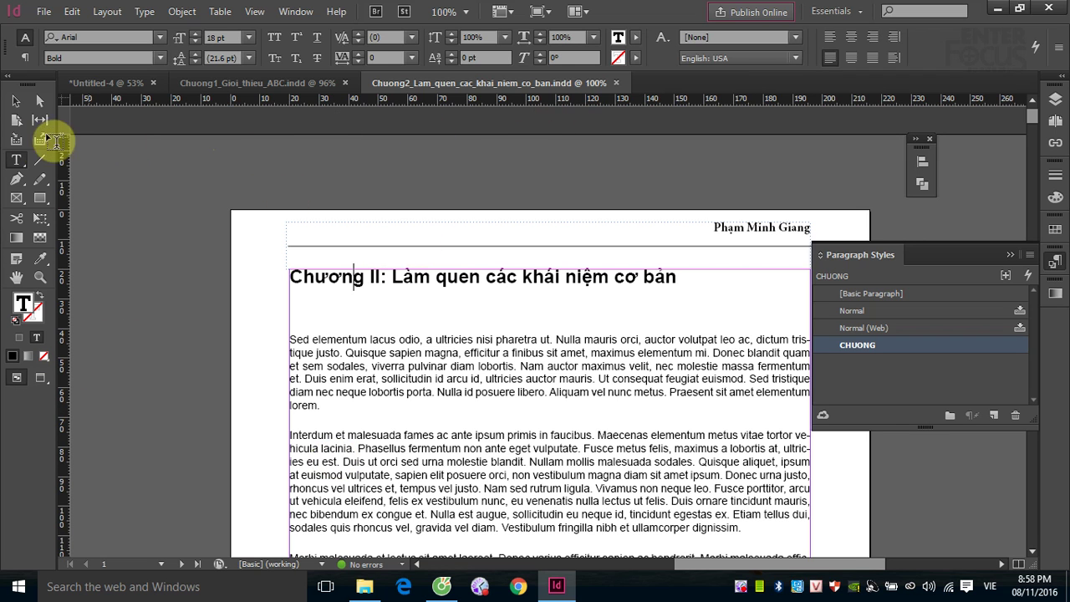
# Select the heading's text frame as an object with the Selection tool
pyautogui.click(15, 101)
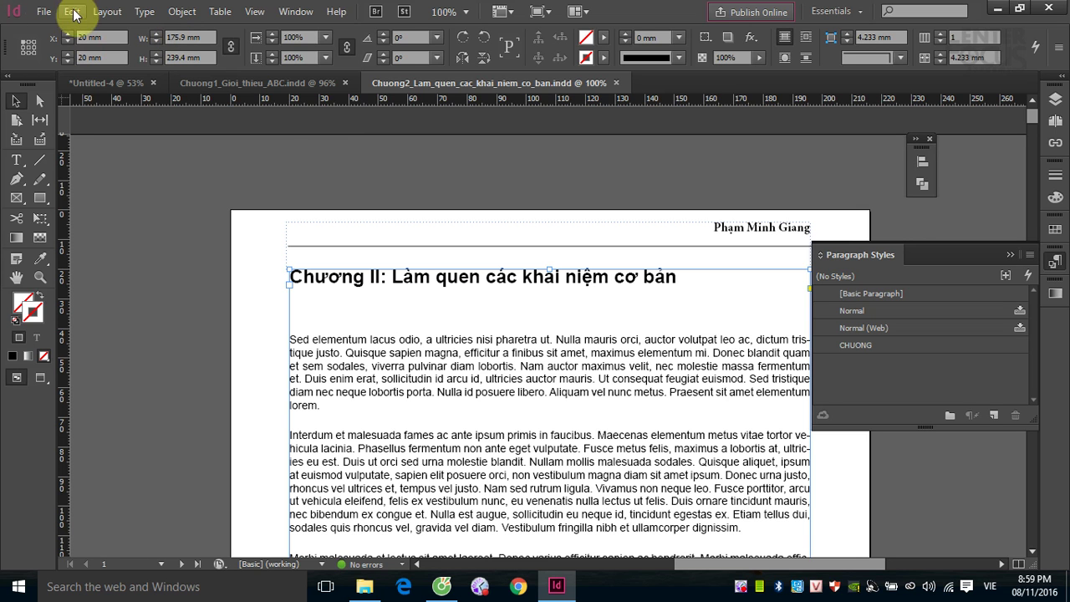
# Shift the chapter's text frame leftward on the page
pyautogui.click(43, 12)
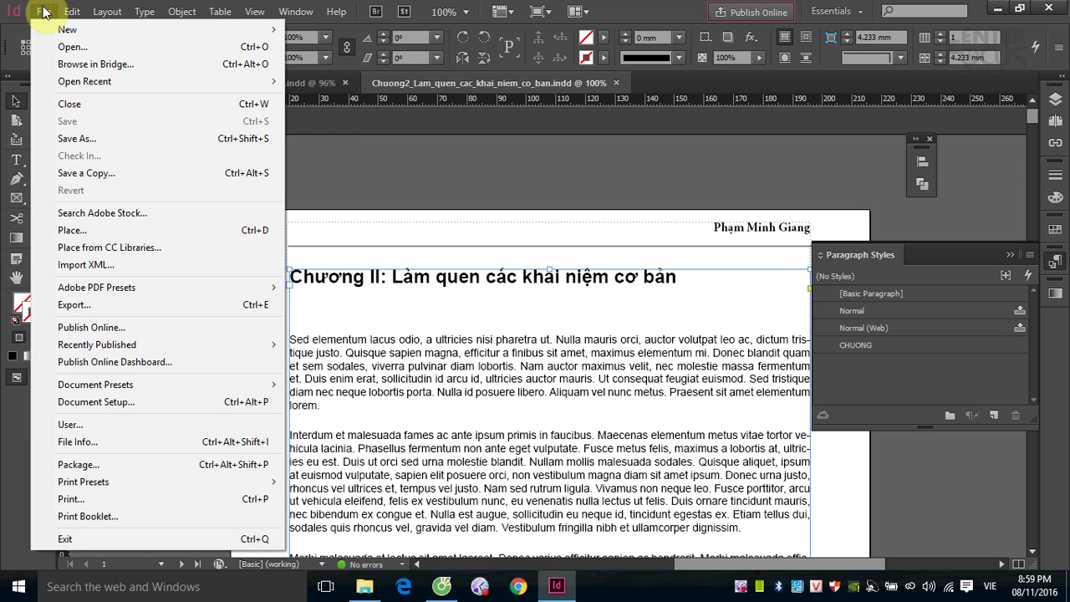
pyautogui.click(456, 181)
pyautogui.click(42, 13)
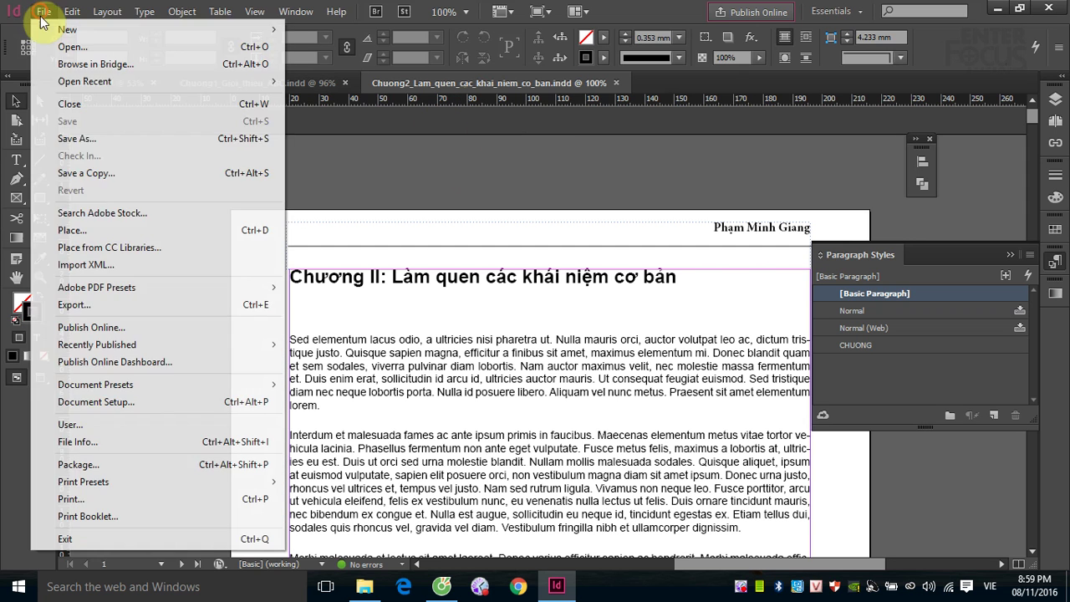
pyautogui.click(563, 322)
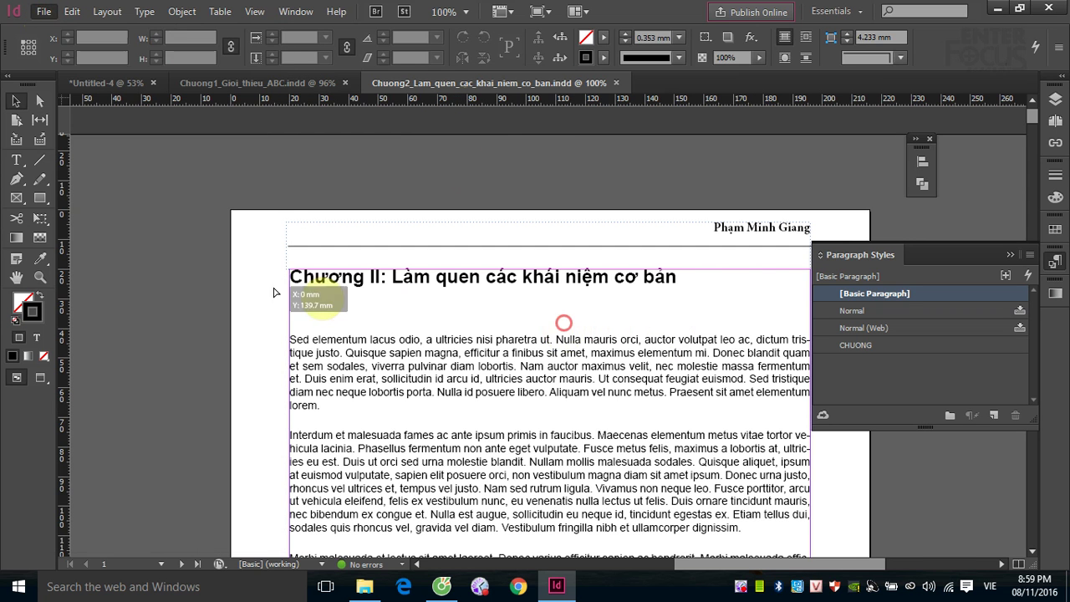
pyautogui.moveTo(274, 292); pyautogui.dragTo(236, 289)
# Replace 'I: Làm quen các khái niệm cơ bản' in the heading with '3: Các công cụ'
pyautogui.click(16, 160)
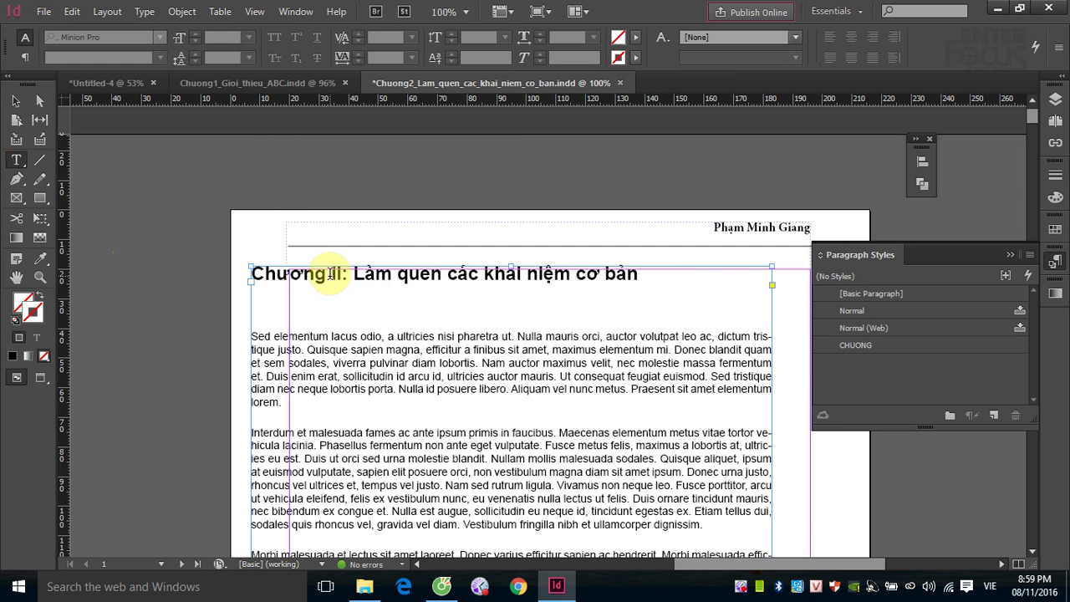
pyautogui.moveTo(331, 273); pyautogui.dragTo(638, 272)
pyautogui.write('3: Các')
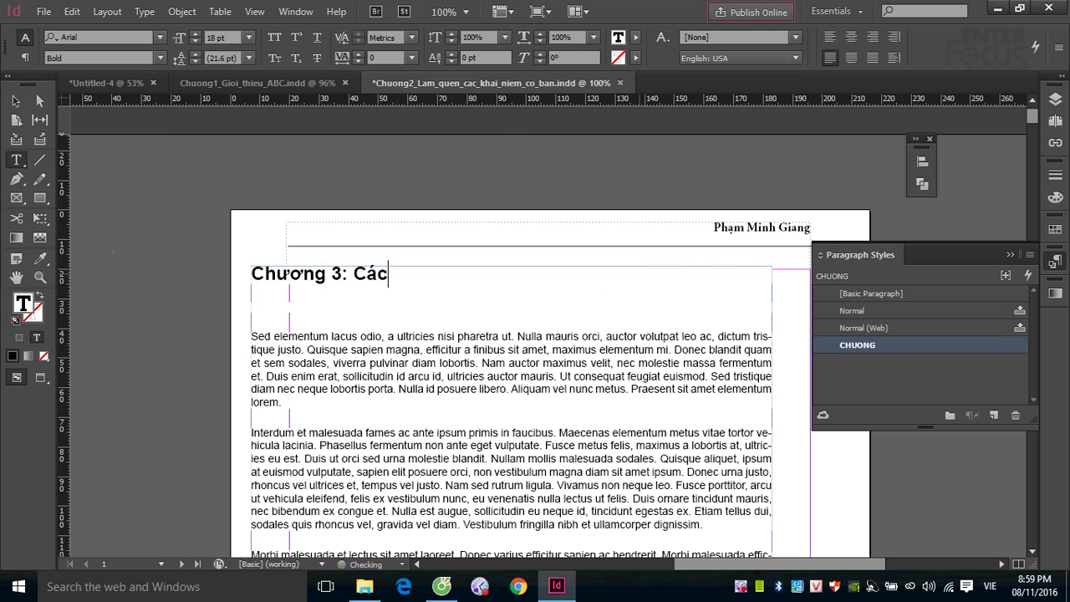
pyautogui.write(' công cu')
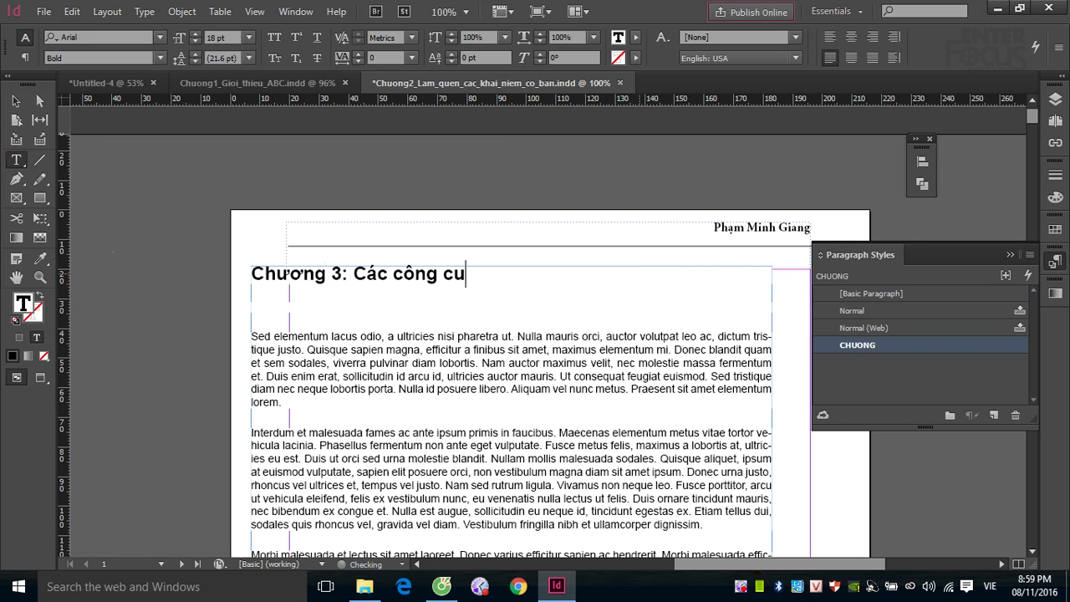
# Save the chapter under the new name Chuong3_Cac_cong_cu.indd
pyautogui.click(44, 10)
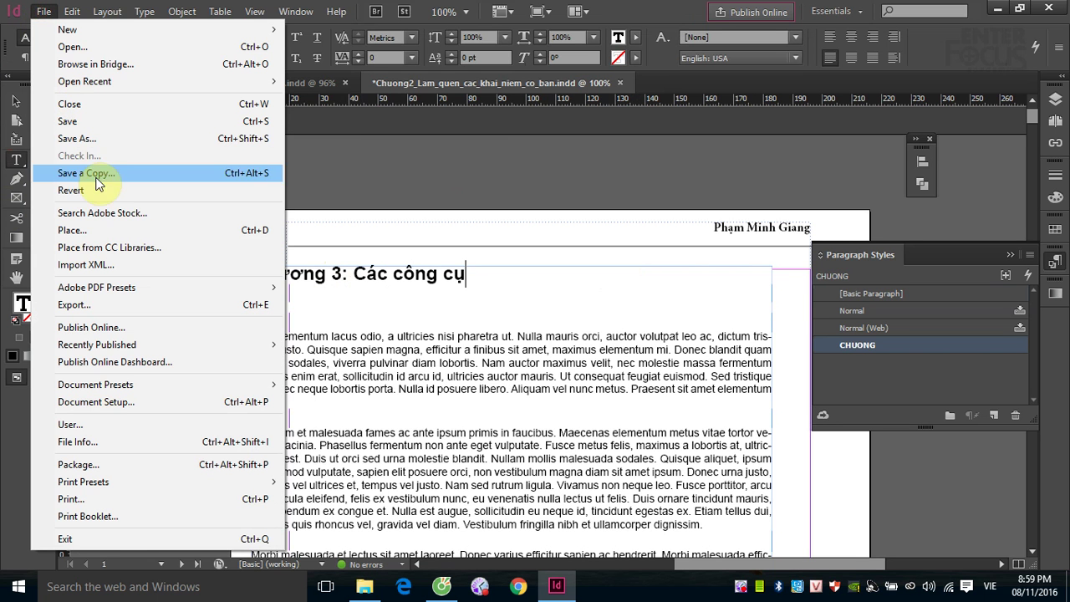
pyautogui.click(82, 139)
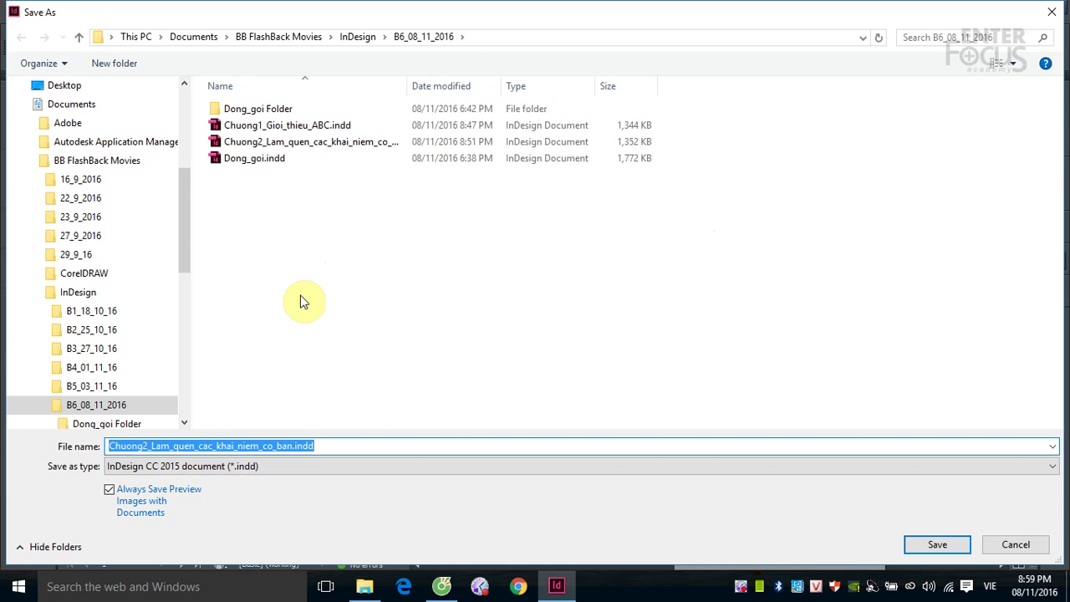
pyautogui.click(146, 446)
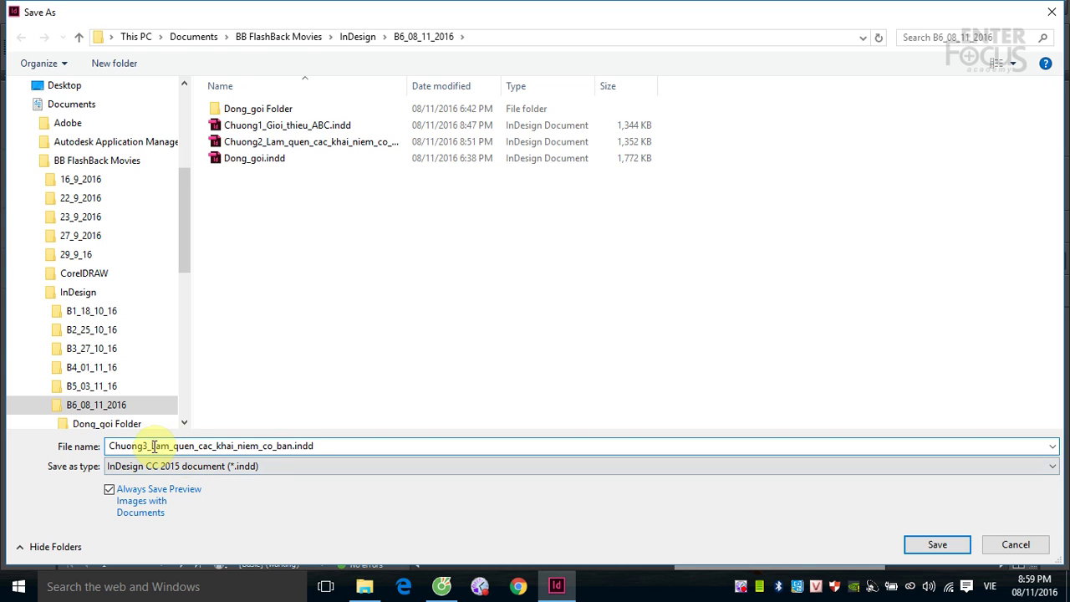
pyautogui.click(152, 445)
pyautogui.moveTo(152, 446); pyautogui.dragTo(334, 443)
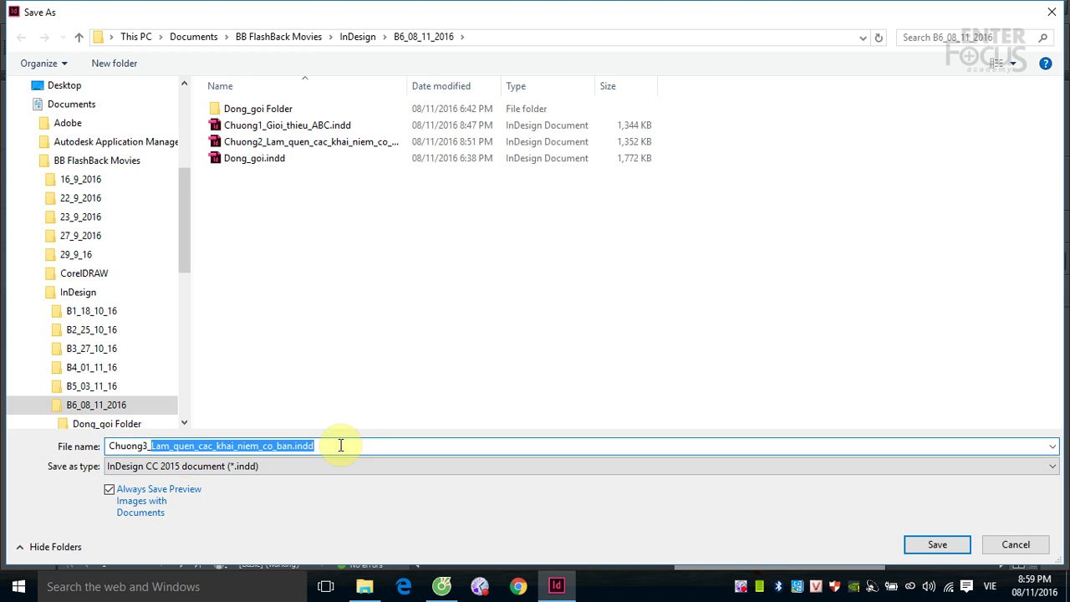
pyautogui.press('BackSpace')
pyautogui.press('BackSpace')
pyautogui.write('3_Cac_cong')
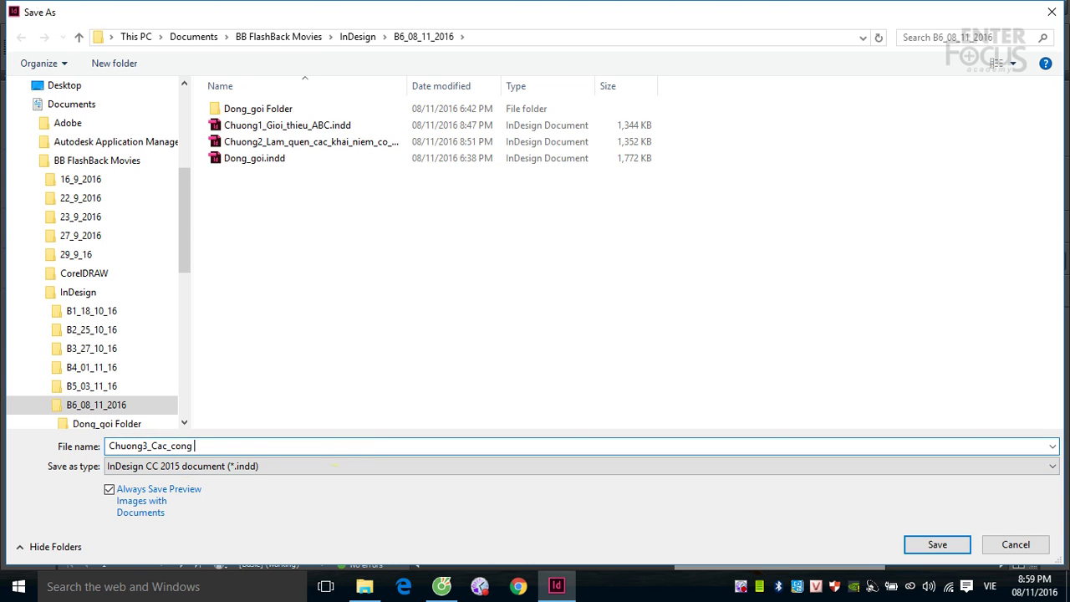
pyautogui.press('BackSpace')
pyautogui.write('_cu')
pyautogui.click(929, 545)
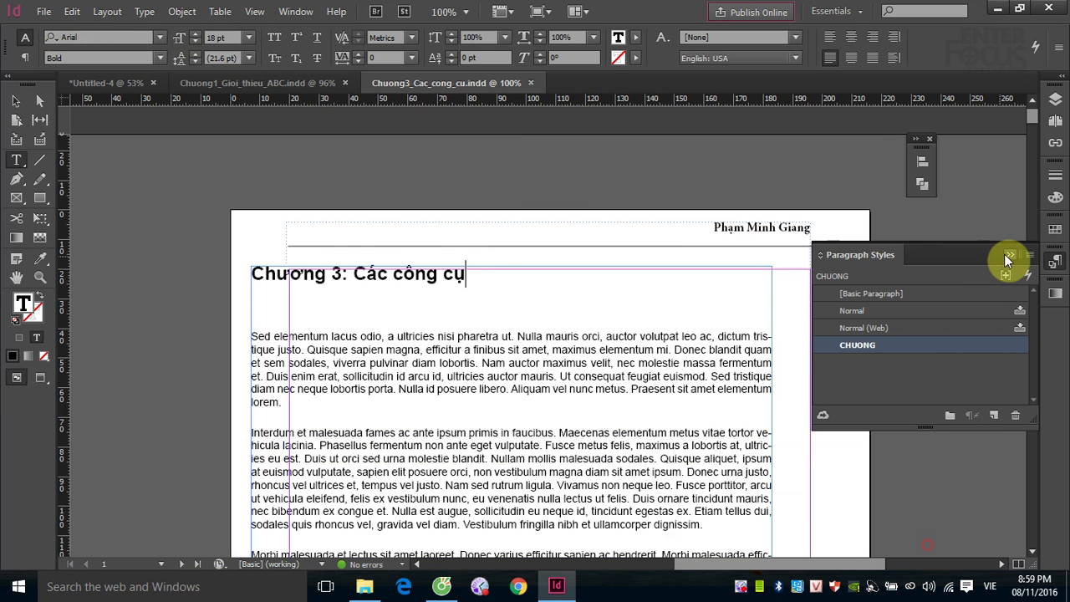
# Move the heading's text frame back to X 20 mm
pyautogui.click(1009, 255)
pyautogui.click(16, 102)
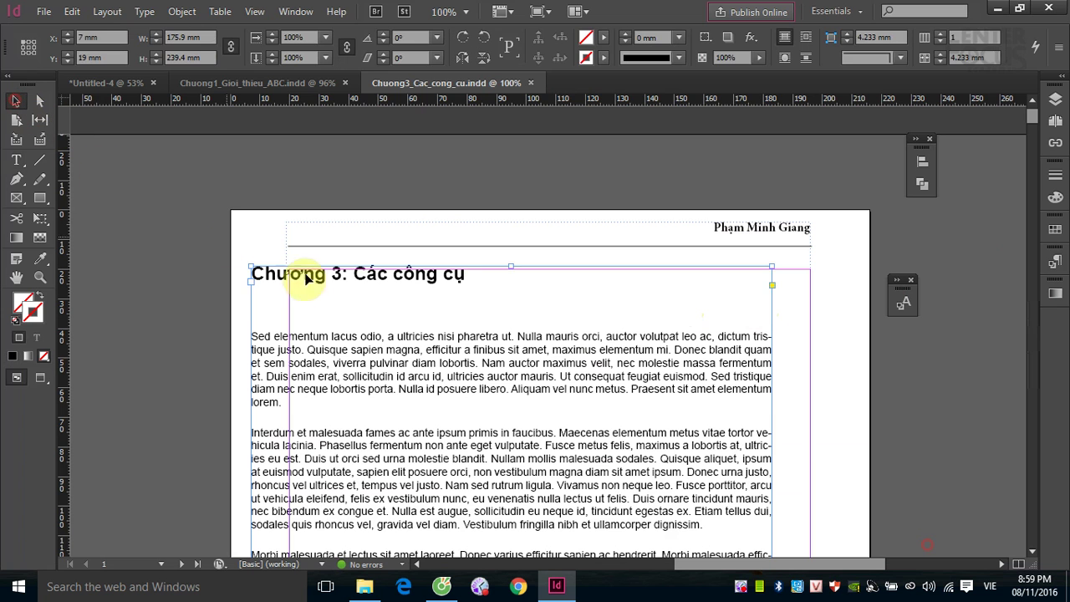
pyautogui.moveTo(308, 279); pyautogui.dragTo(346, 282)
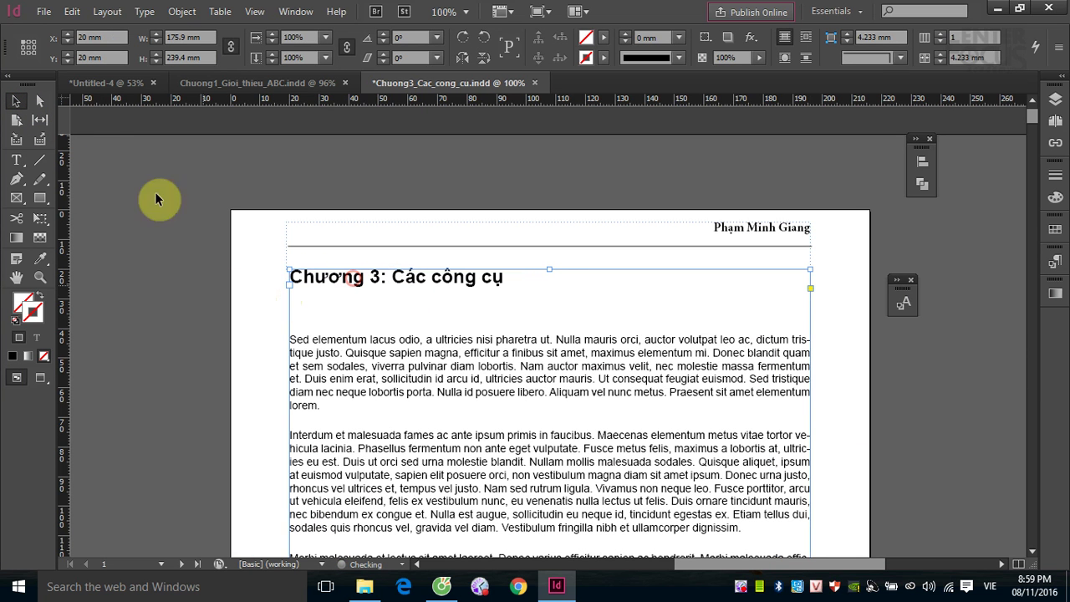
# Save the repositioned frame, then save the chapter as Chuong4_Cac_lenh_co_ban.indd
pyautogui.hotkey('ctrl', 's')
pyautogui.click(42, 11)
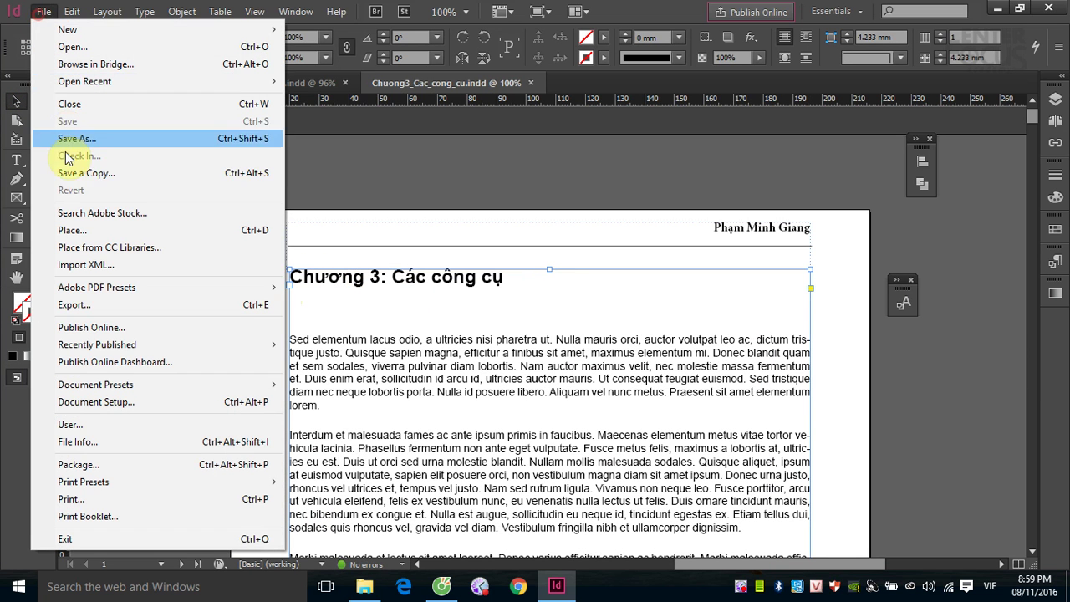
pyautogui.click(75, 138)
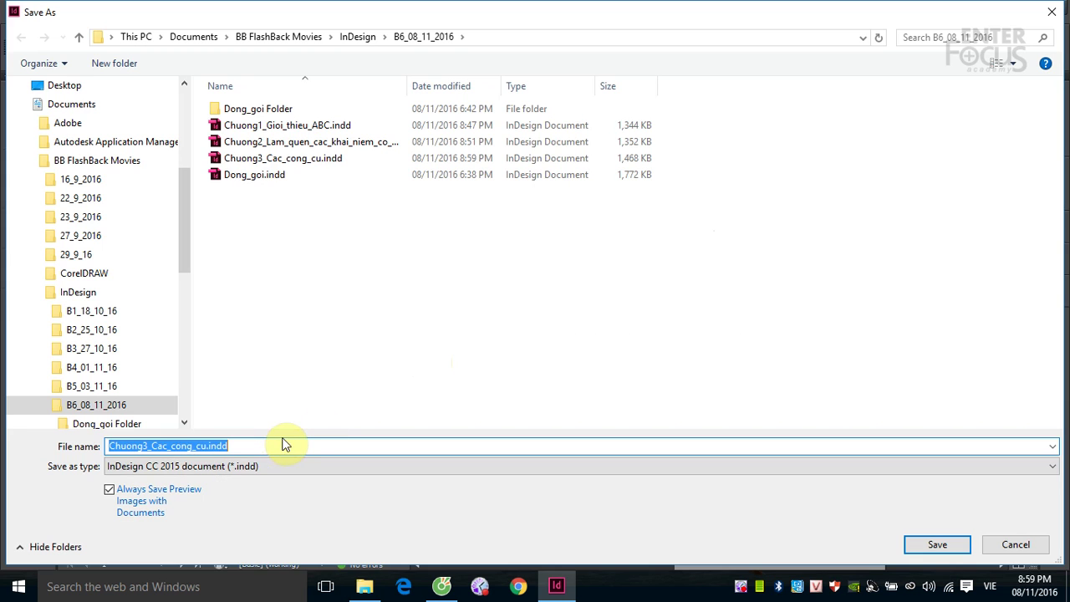
pyautogui.click(160, 445)
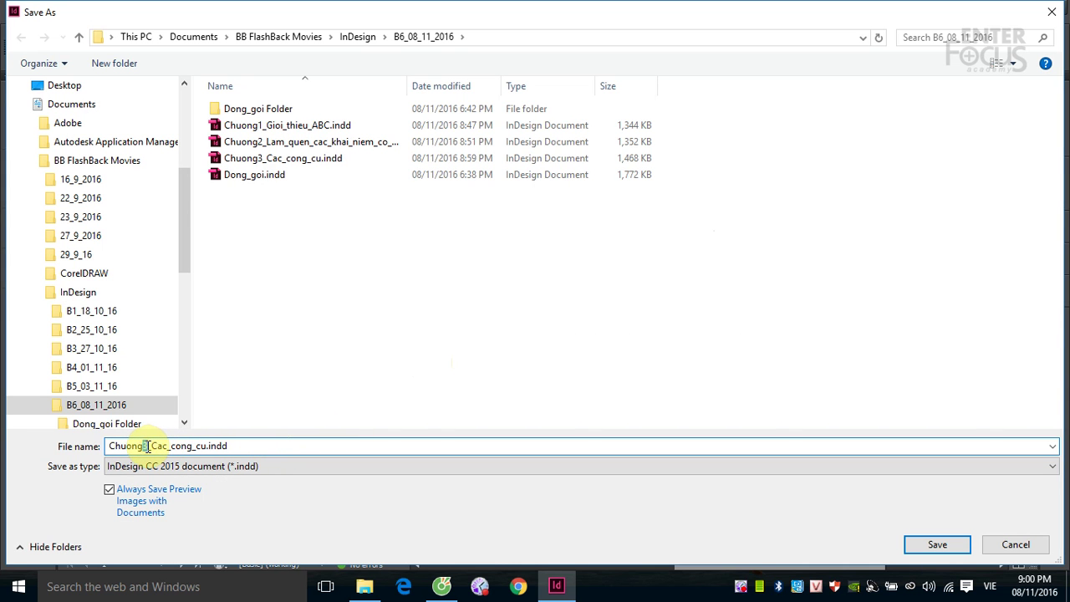
pyautogui.click(146, 446)
pyautogui.press('BackSpace')
pyautogui.write('4')
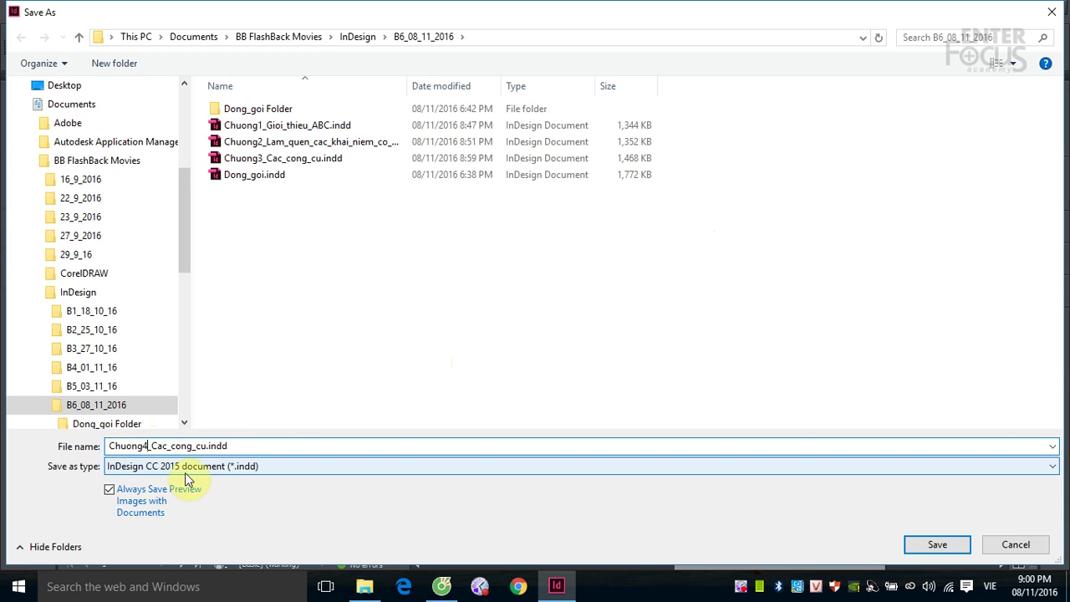
pyautogui.click(172, 444)
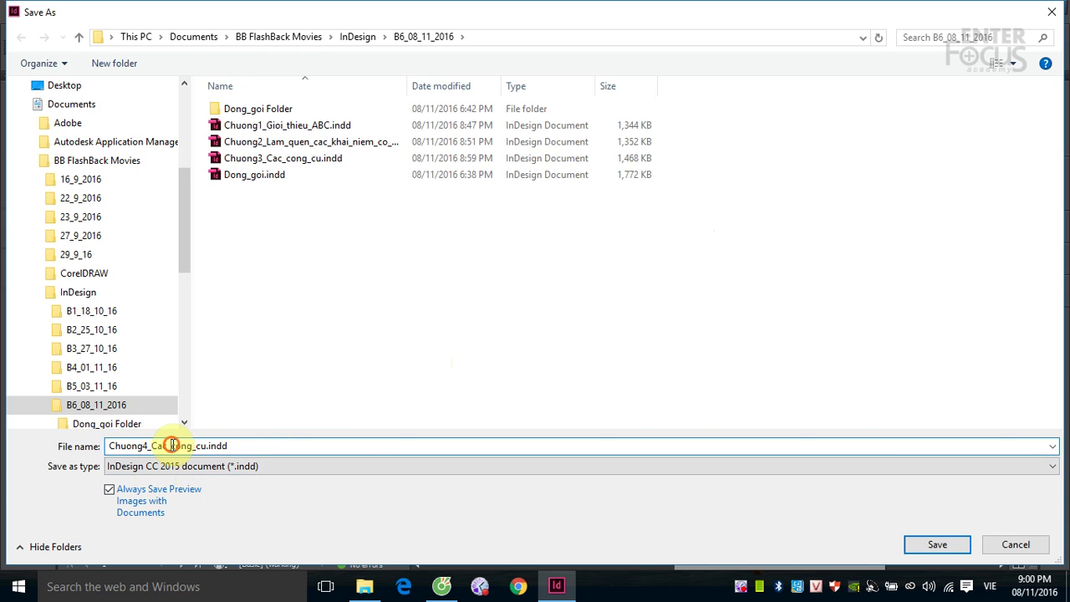
pyautogui.moveTo(172, 444); pyautogui.dragTo(242, 444)
pyautogui.write('lenh')
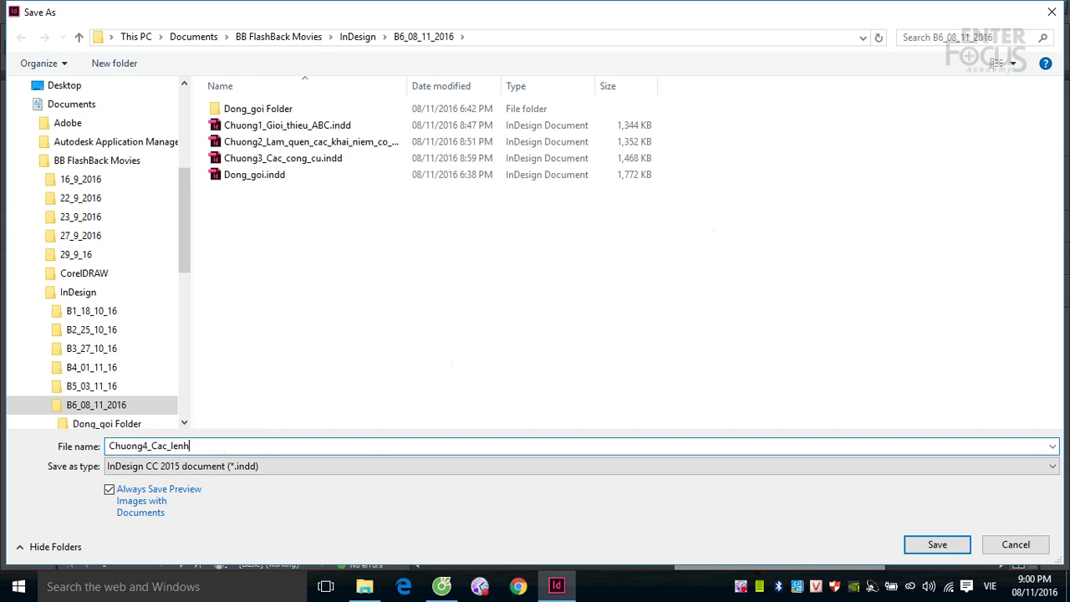
pyautogui.write('_co_ban')
pyautogui.click(919, 543)
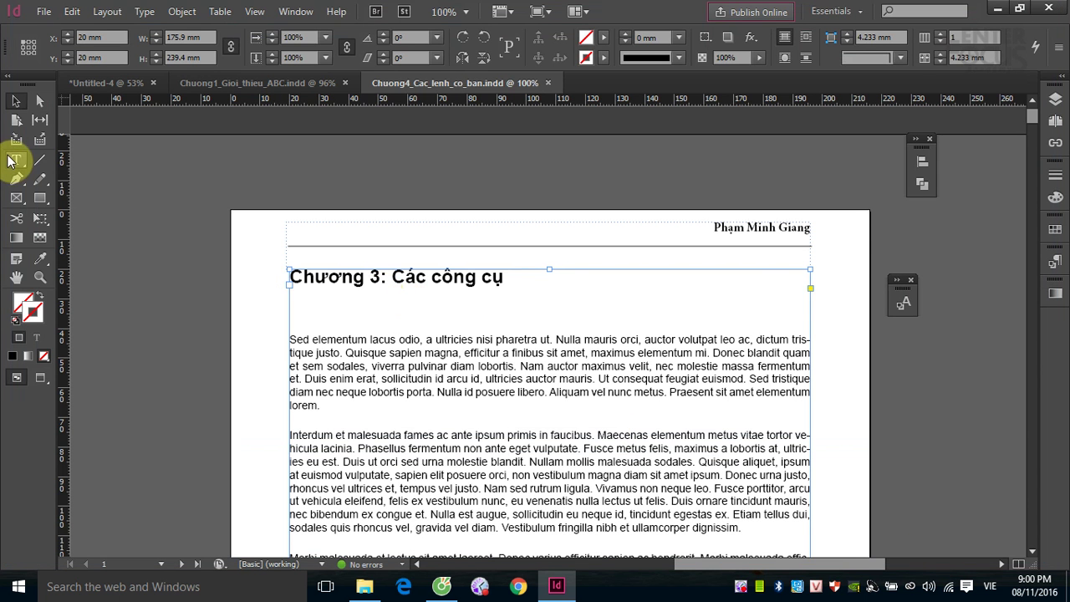
pyautogui.click(12, 161)
# Change the heading's 3 to 4 and 'công cụ' to 'lệnh cơ bản', then save
pyautogui.doubleClick(376, 276)
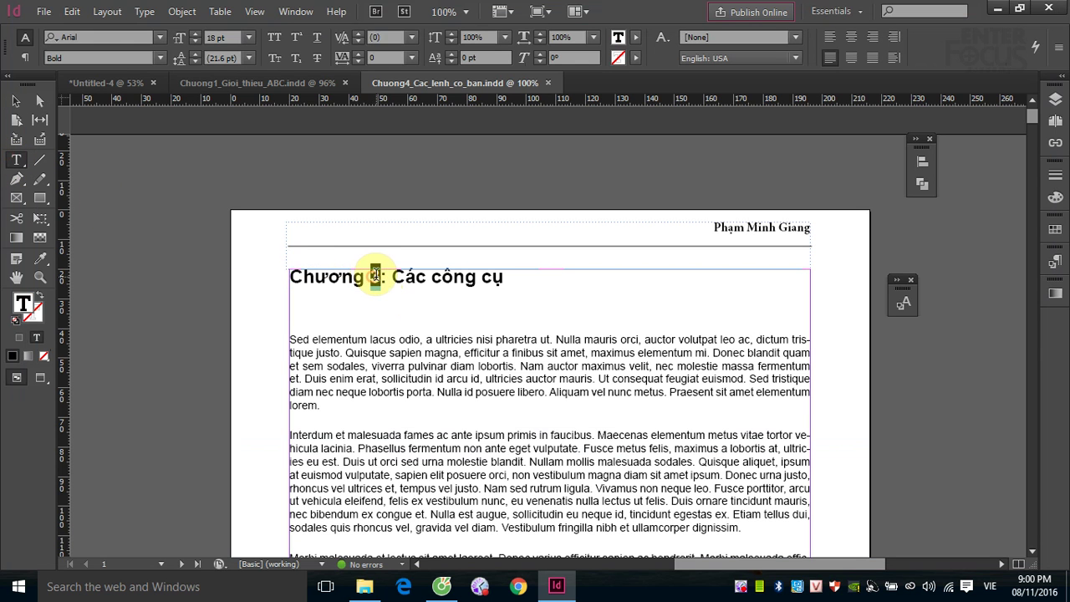
pyautogui.write('4')
pyautogui.moveTo(432, 276); pyautogui.dragTo(499, 281)
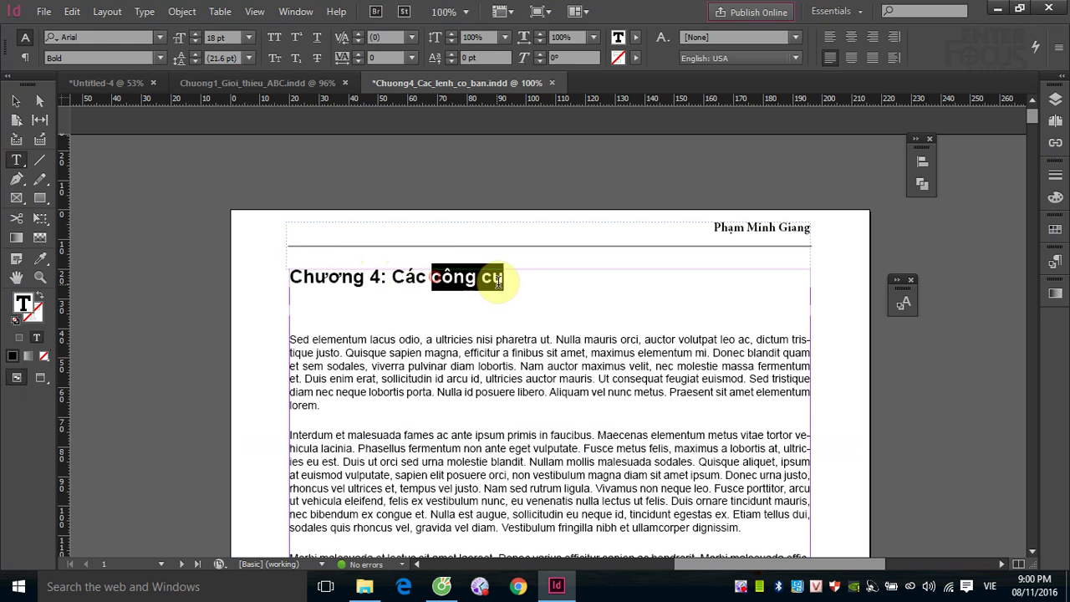
pyautogui.write('le')
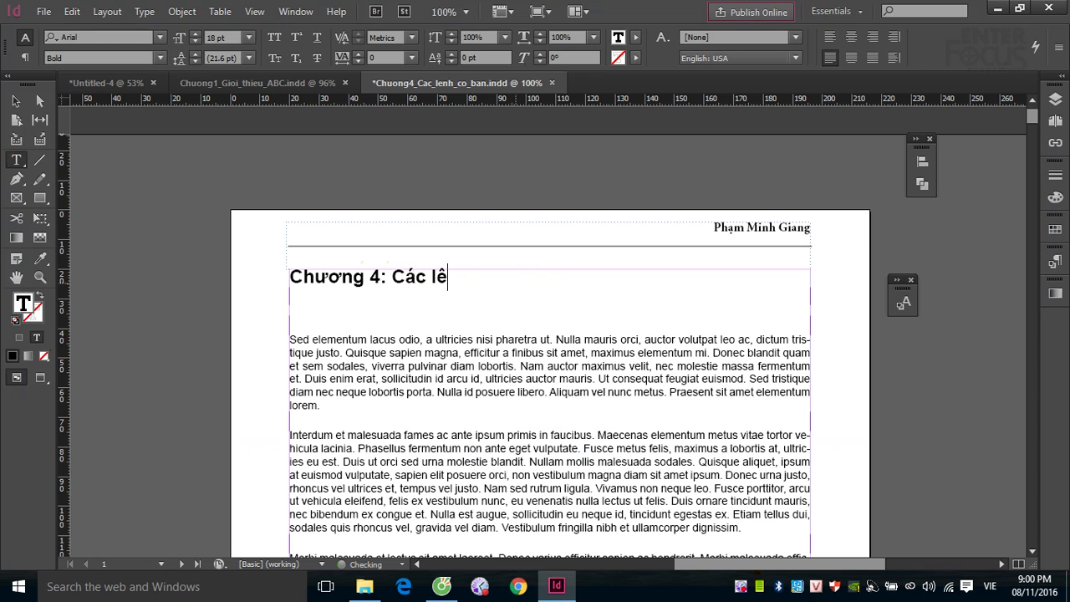
pyautogui.write('nh cơ bản')
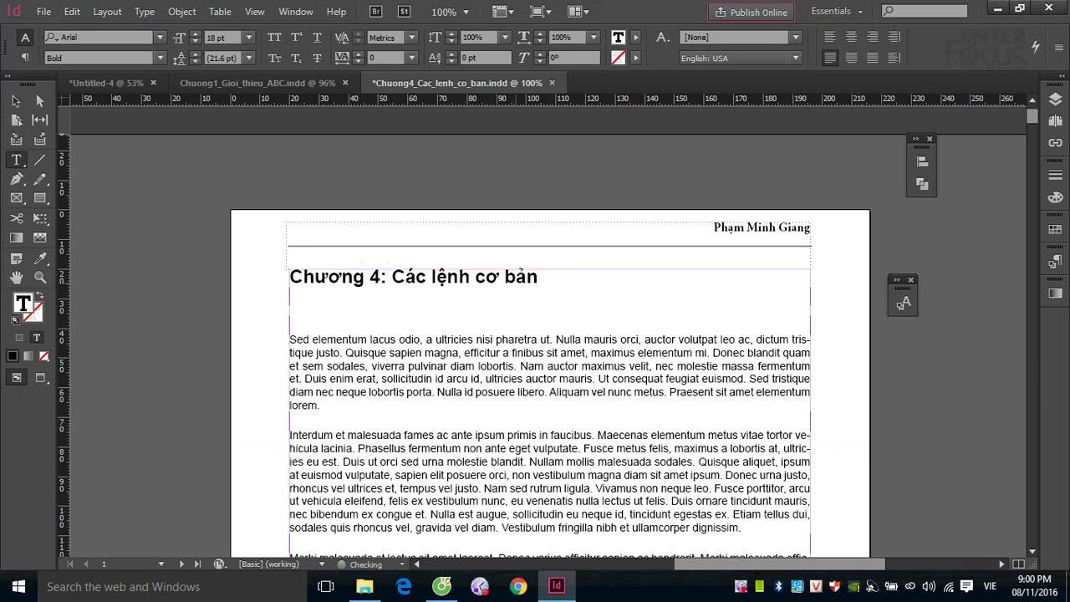
pyautogui.hotkey('ctrl', 's')
pyautogui.click(15, 100)
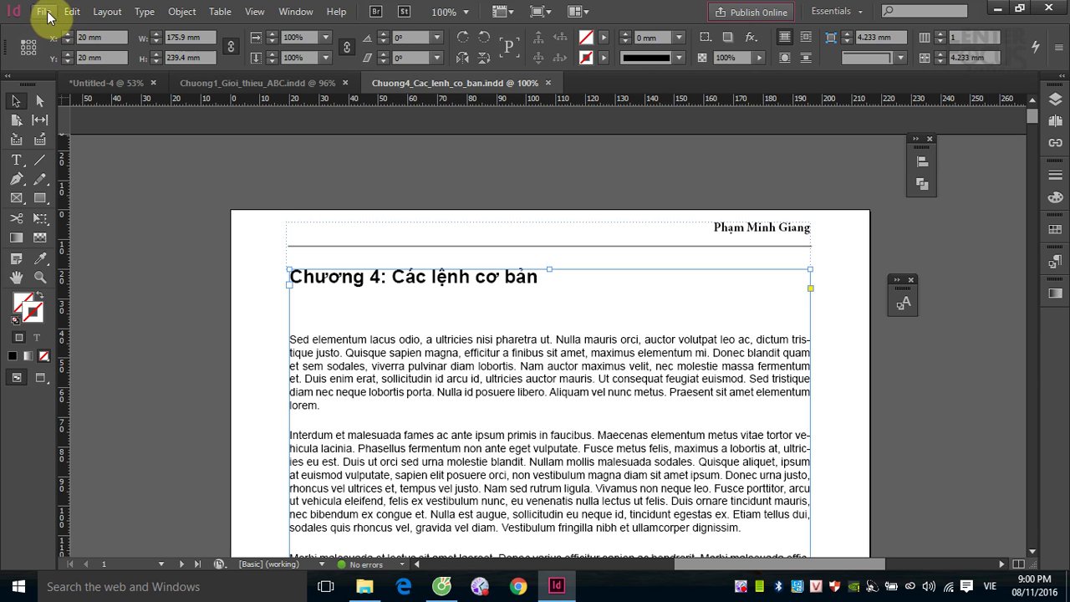
# Create the book Huong_dan_su_dung_InDesign in Documents > BB FlashBack Movies > InDesign > B6_08_11_2016
pyautogui.click(44, 11)
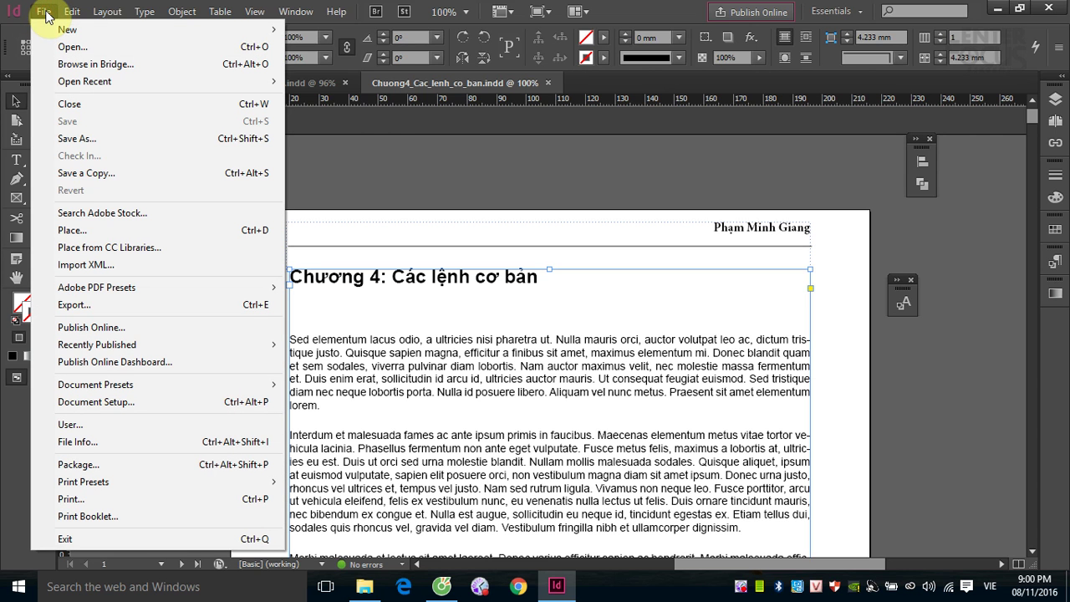
pyautogui.moveTo(67, 29)
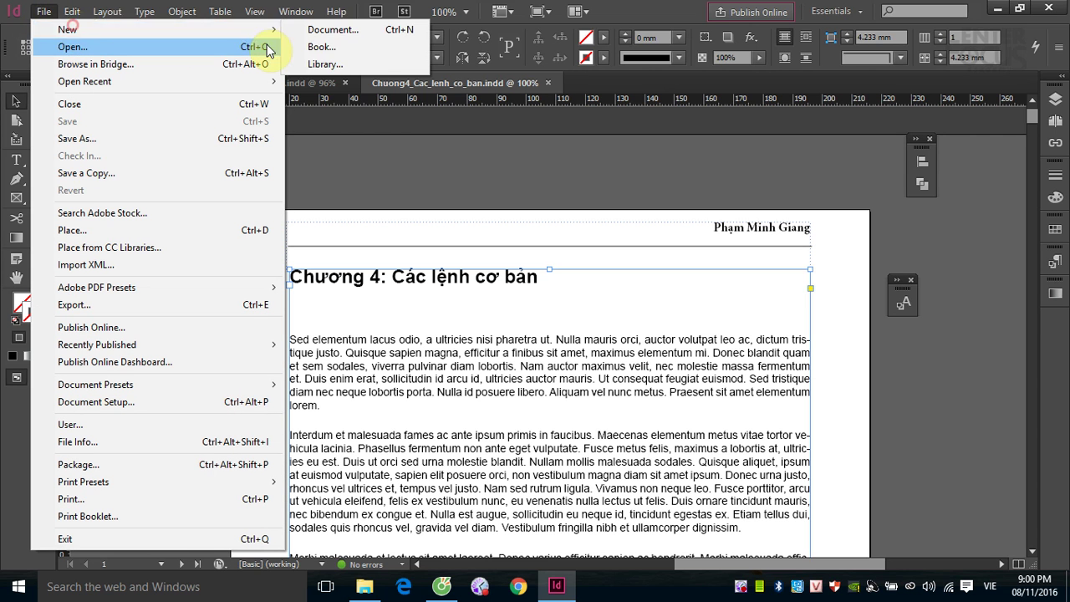
pyautogui.click(349, 50)
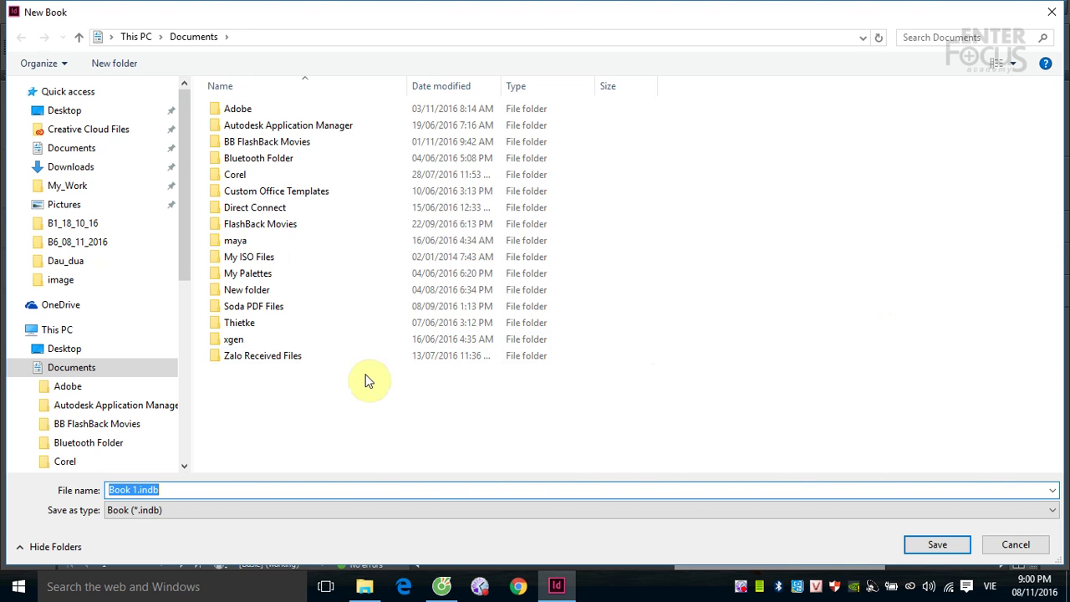
pyautogui.click(83, 150)
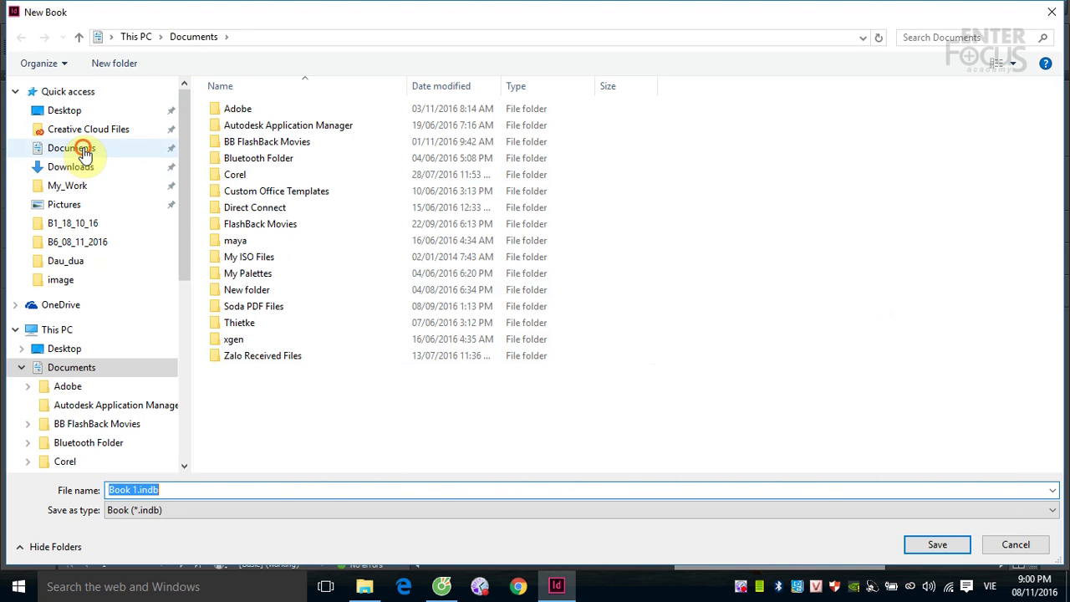
pyautogui.doubleClick(256, 142)
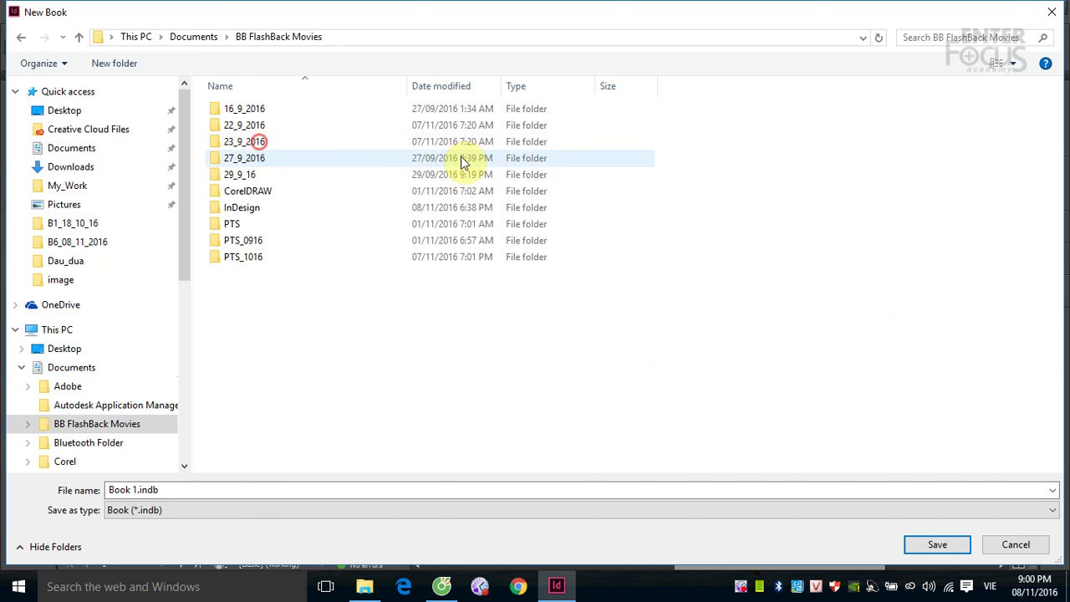
pyautogui.doubleClick(245, 211)
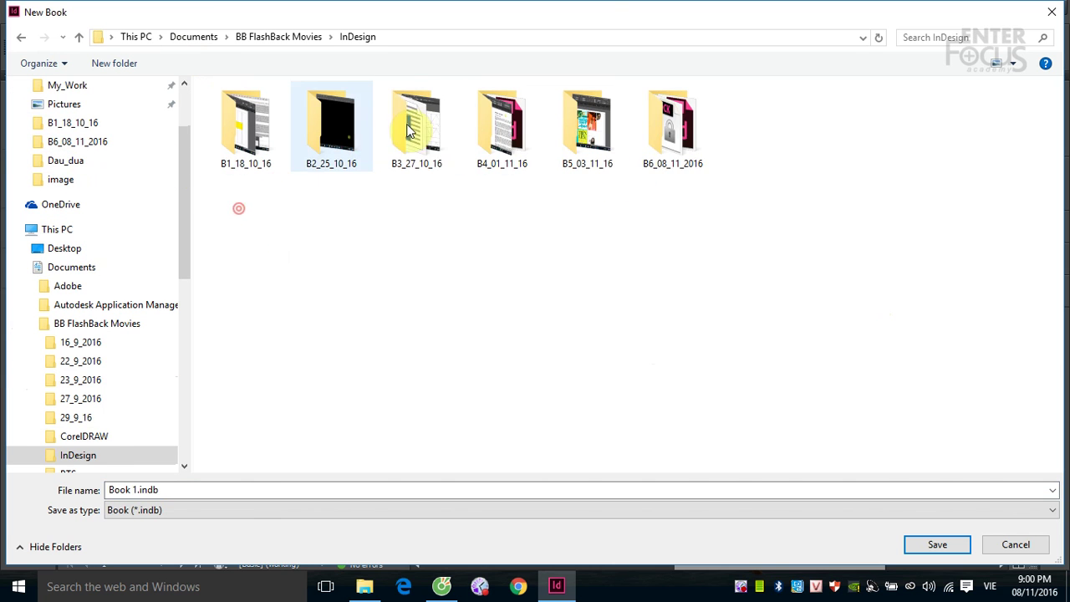
pyautogui.doubleClick(677, 150)
pyautogui.click(211, 491)
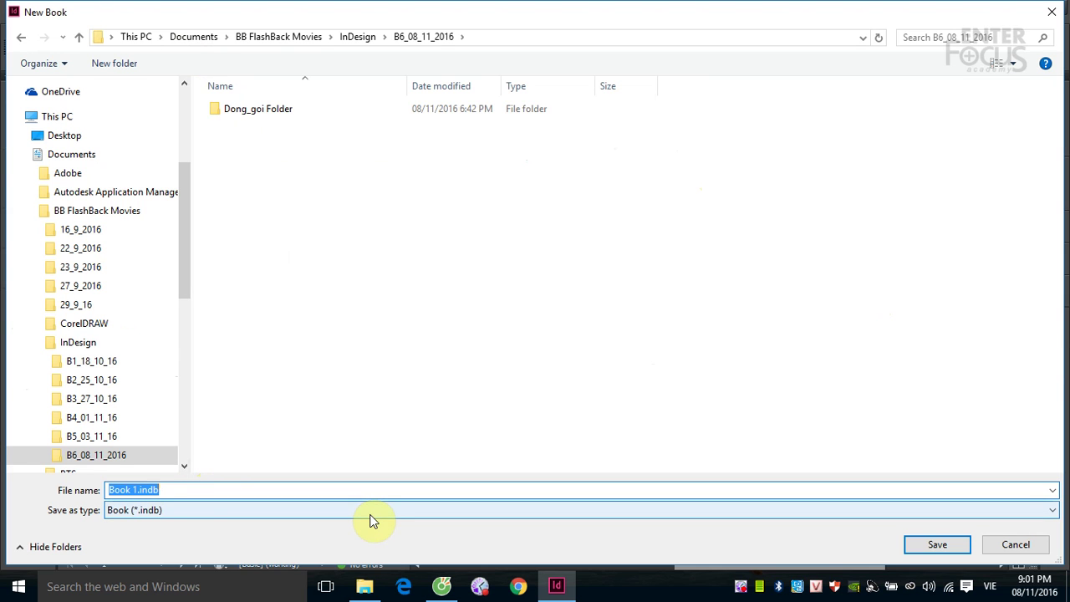
pyautogui.write('Huong')
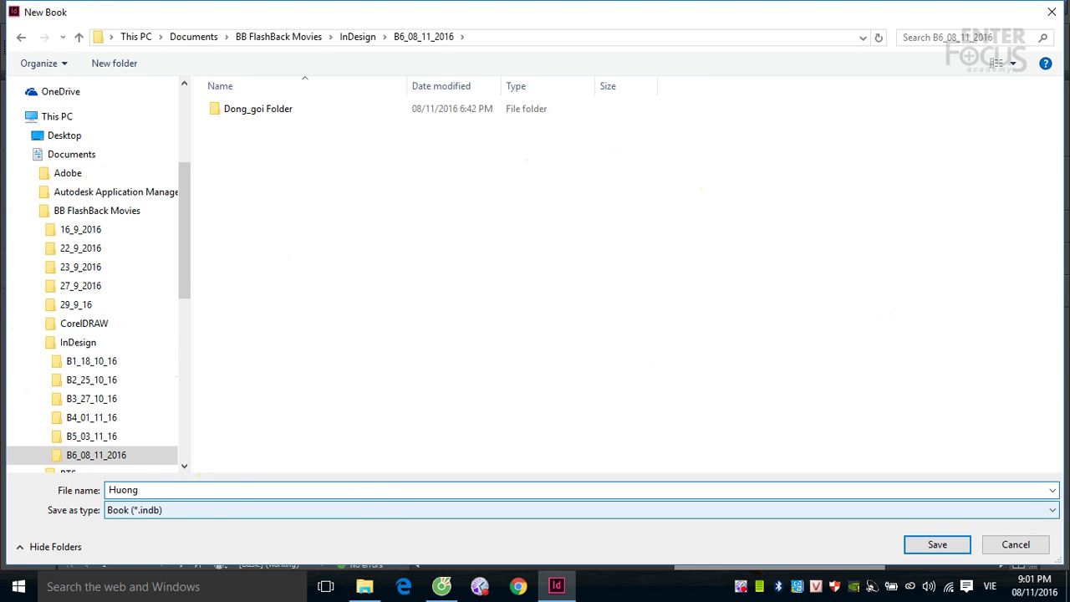
pyautogui.write('_dan_su_dung_InDesign')
pyautogui.click(939, 544)
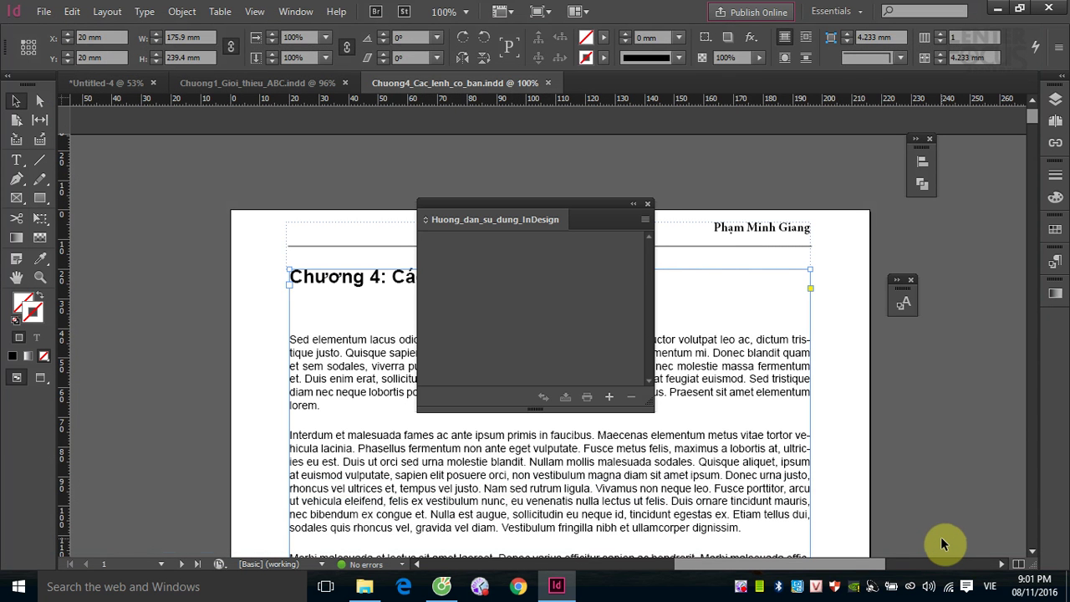
# Move the book panel left over the pasteboard and start adding documents to it
pyautogui.moveTo(529, 198); pyautogui.dragTo(258, 174)
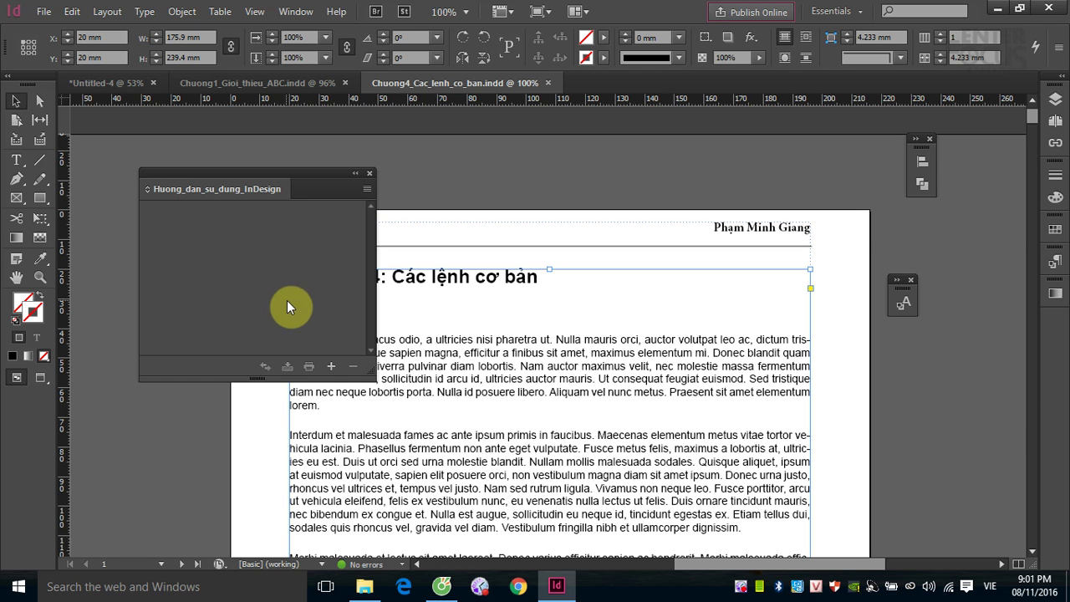
pyautogui.click(333, 370)
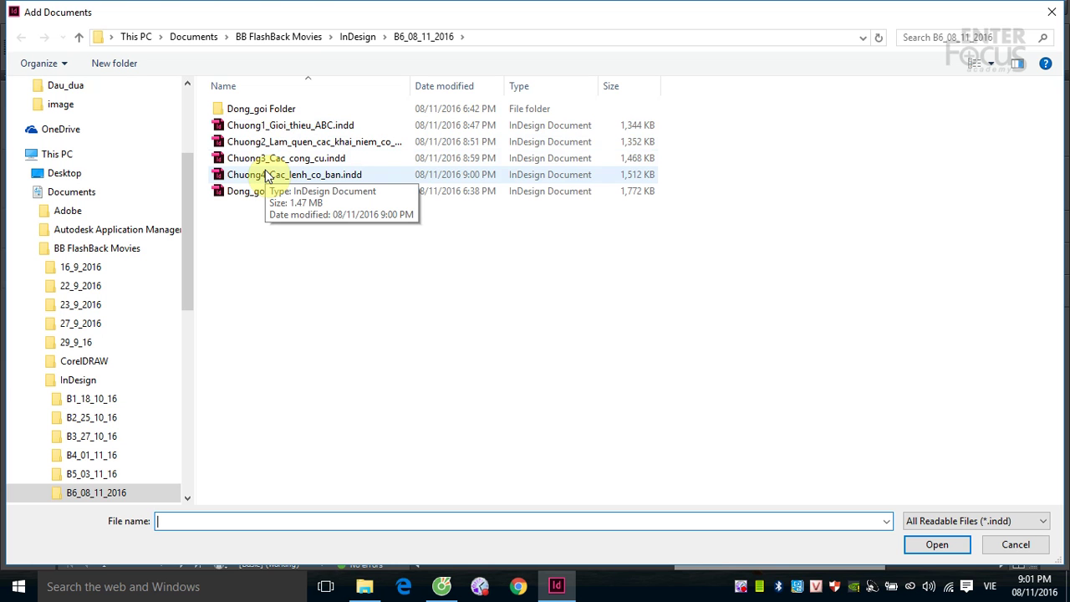
# Add Chuong1 through Chuong4 to the book, paginated 1-22, 23-44, 45-66 and 67-88
pyautogui.click(281, 131)
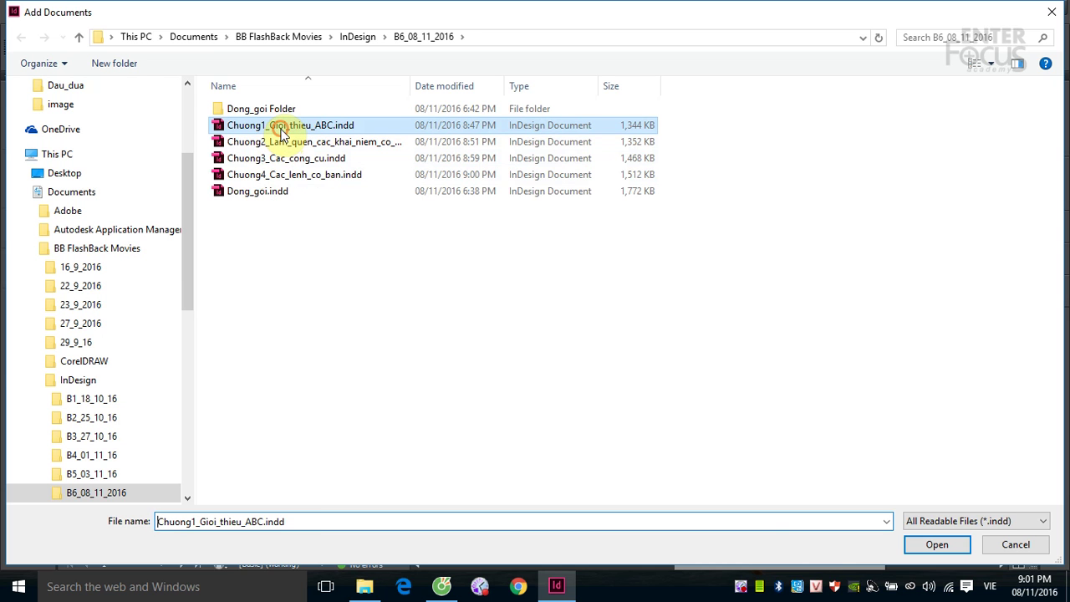
pyautogui.keyDown('shift'); pyautogui.click(284, 177); pyautogui.keyUp('shift')
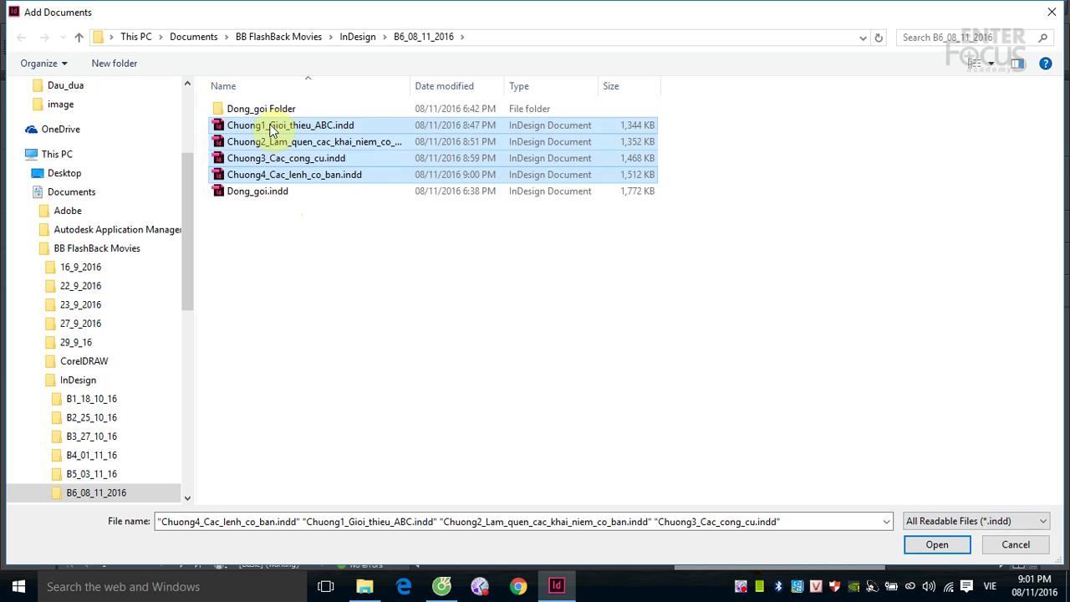
pyautogui.click(937, 545)
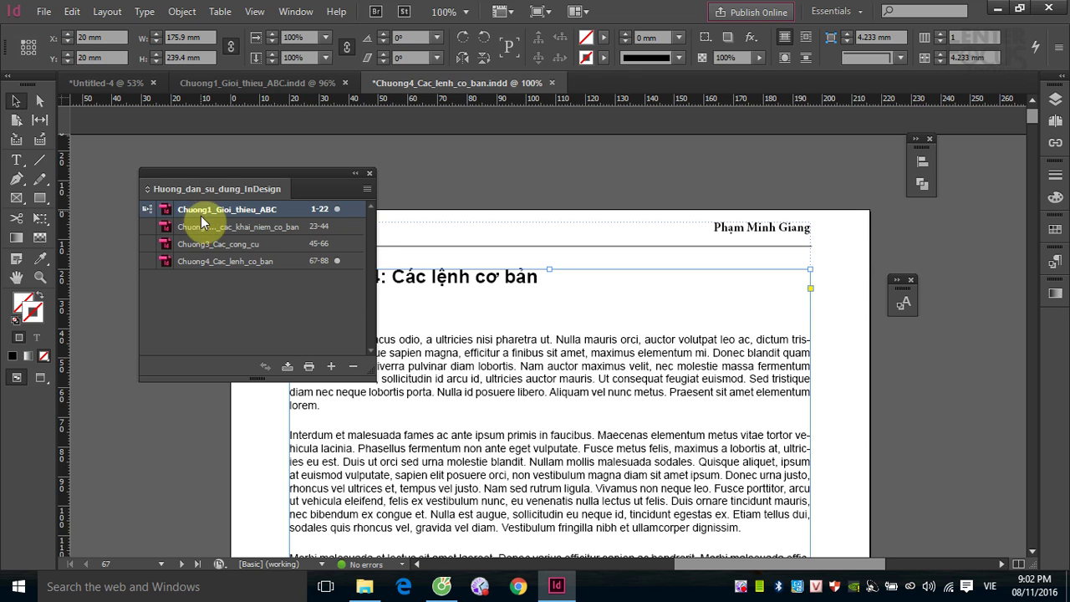
pyautogui.click(298, 308)
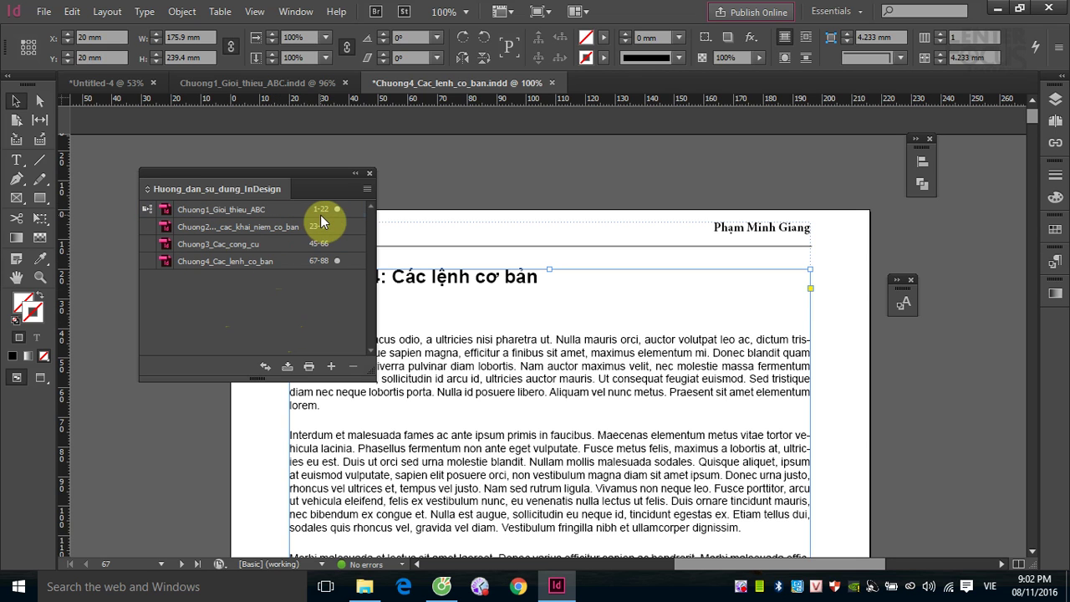